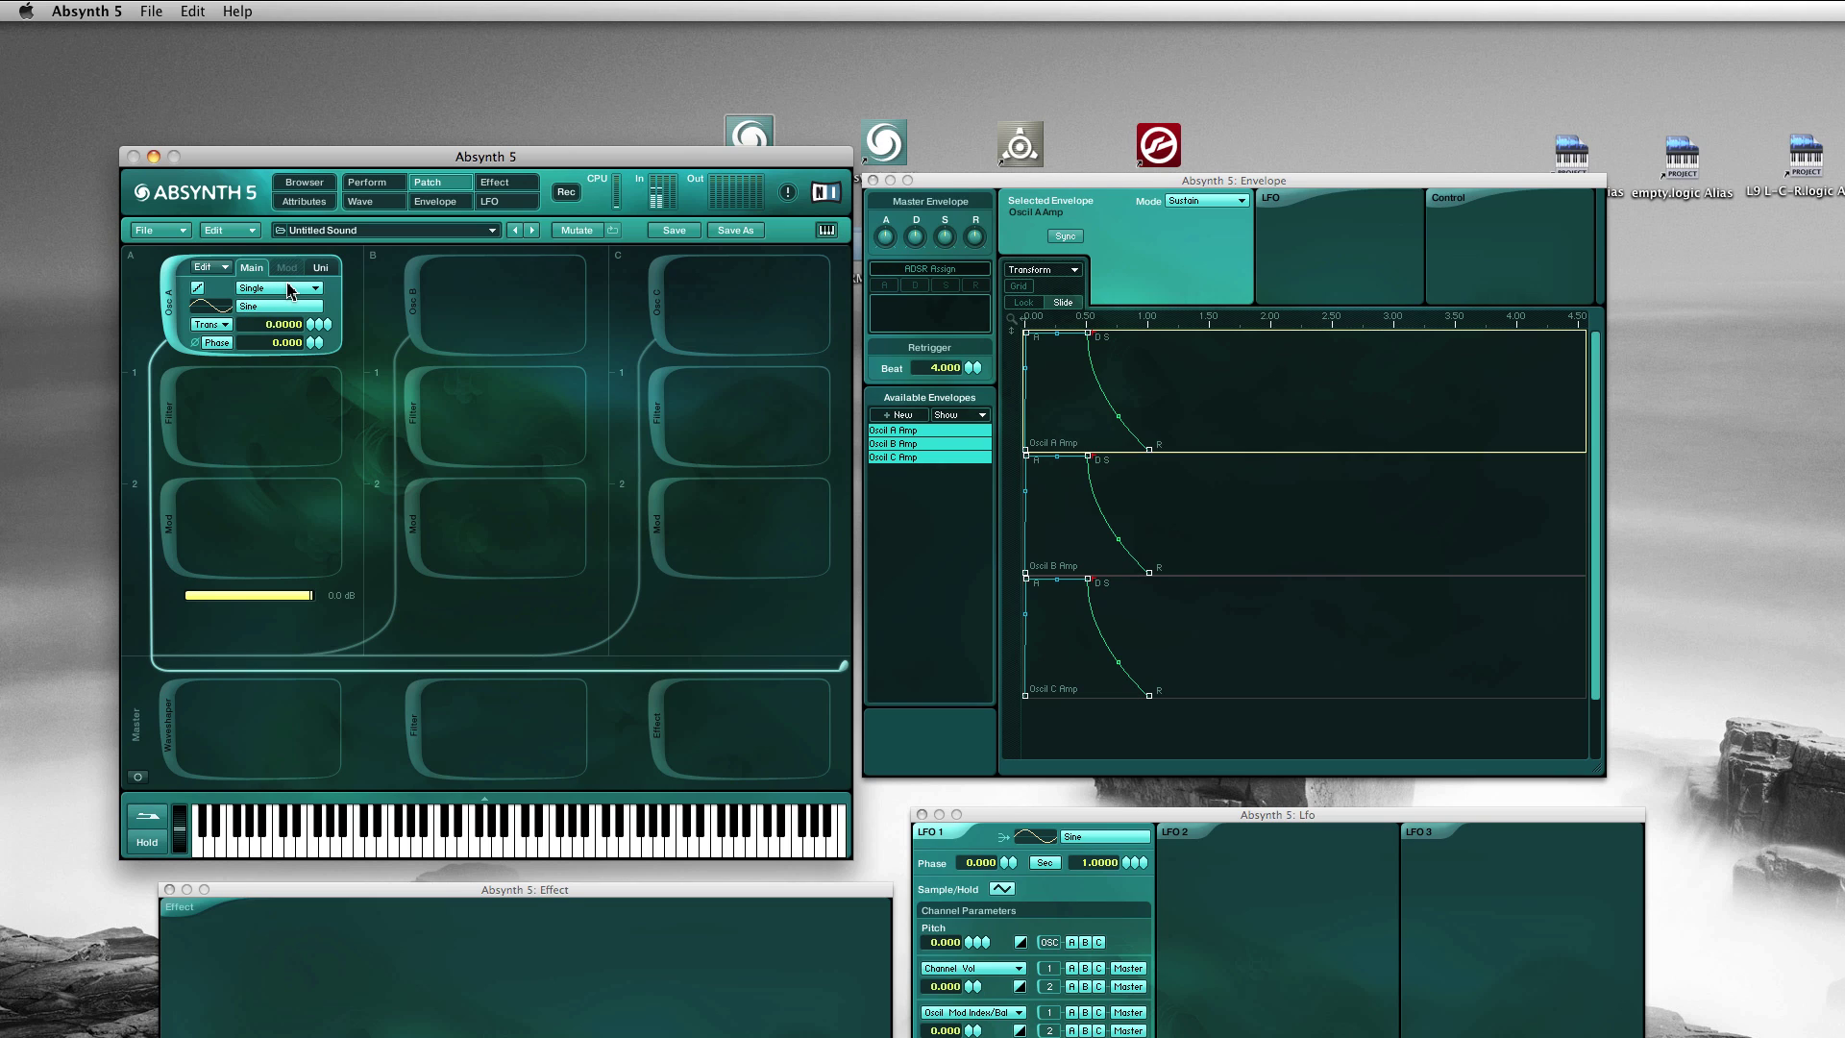
Switch oscillator A to Granular mode and load Metasynth/Kollekt/schalefilt.wav as its sample.
left_click(288, 291)
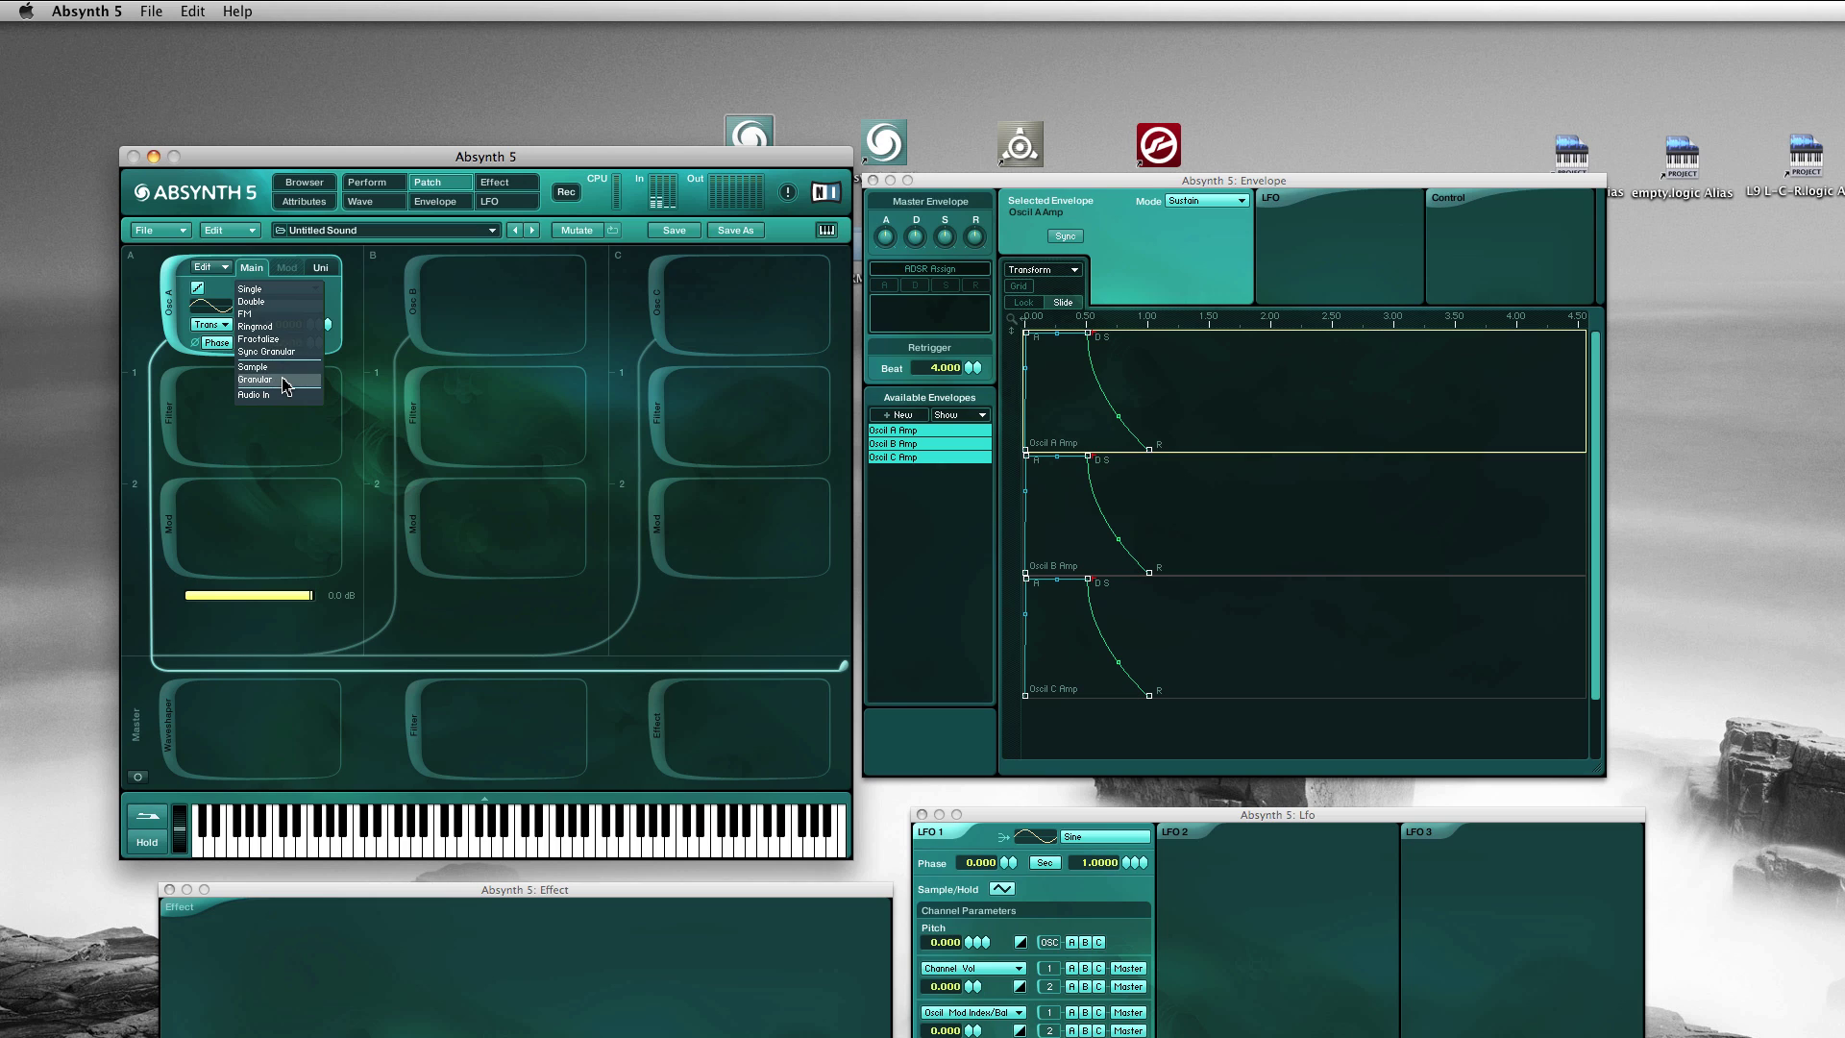
left_click(284, 380)
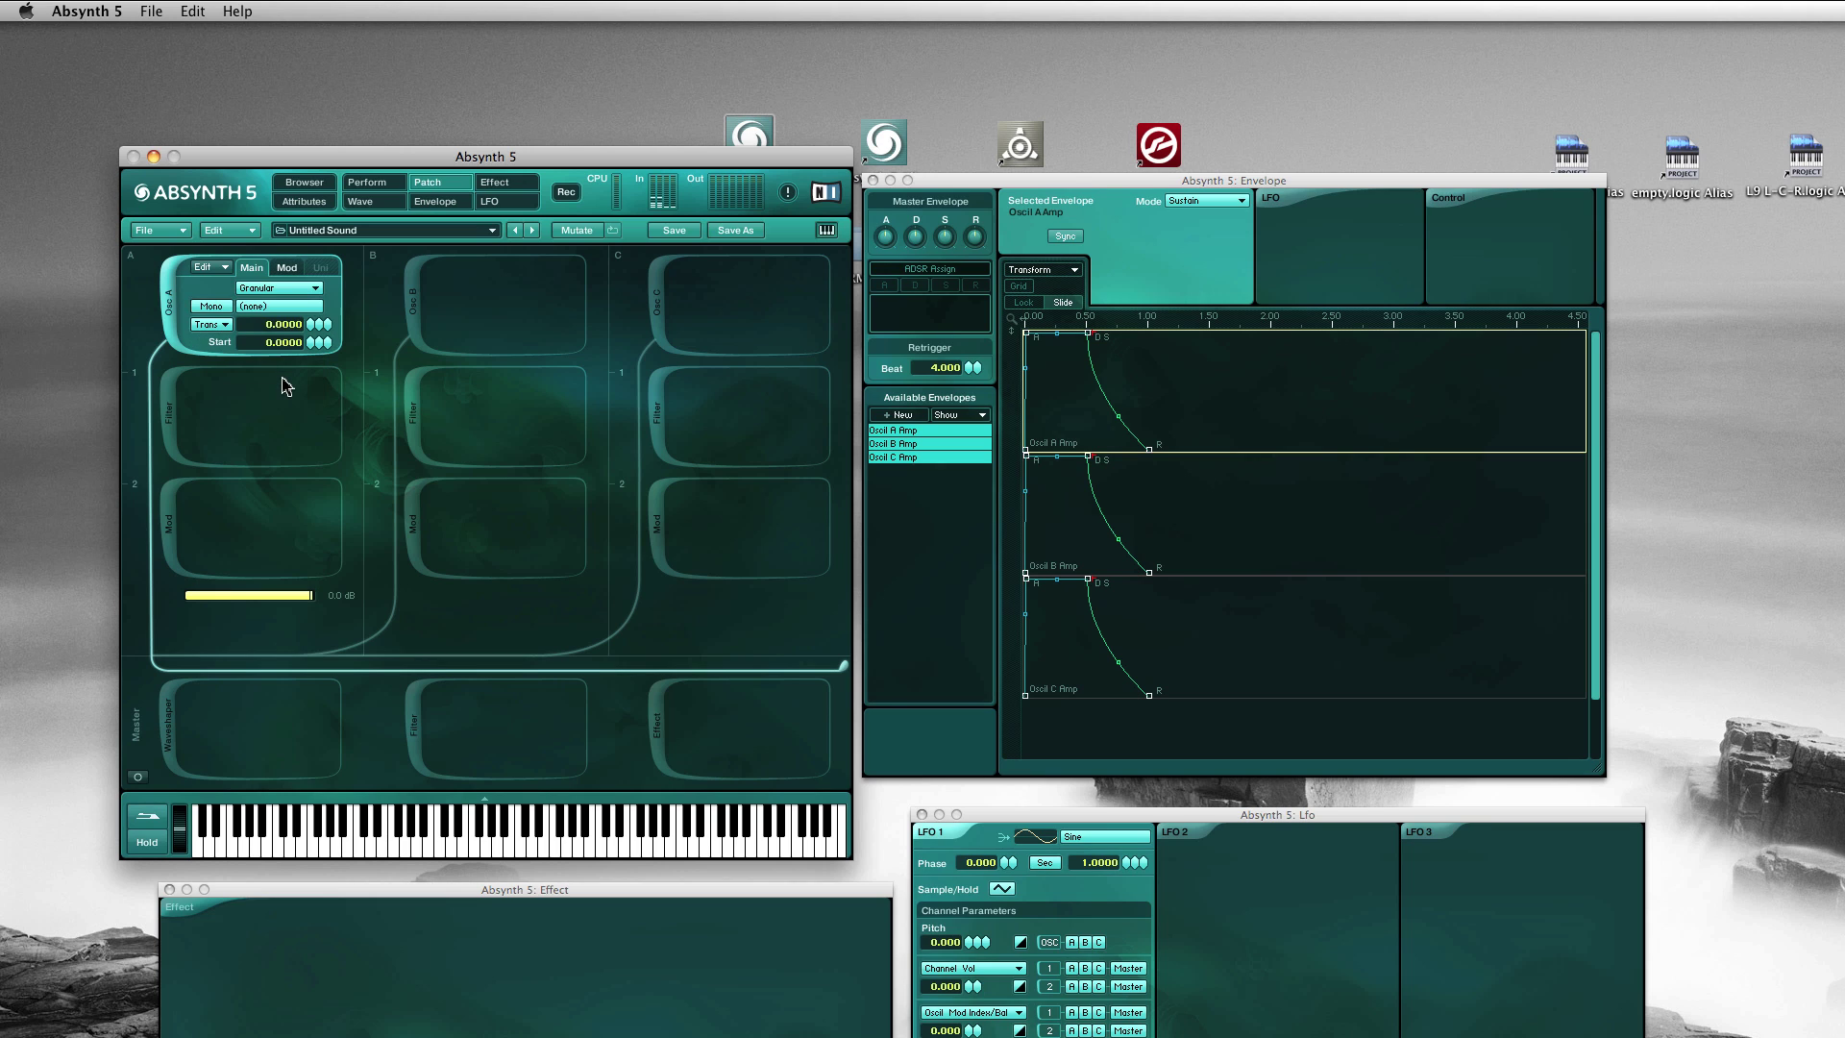
left_click(279, 308)
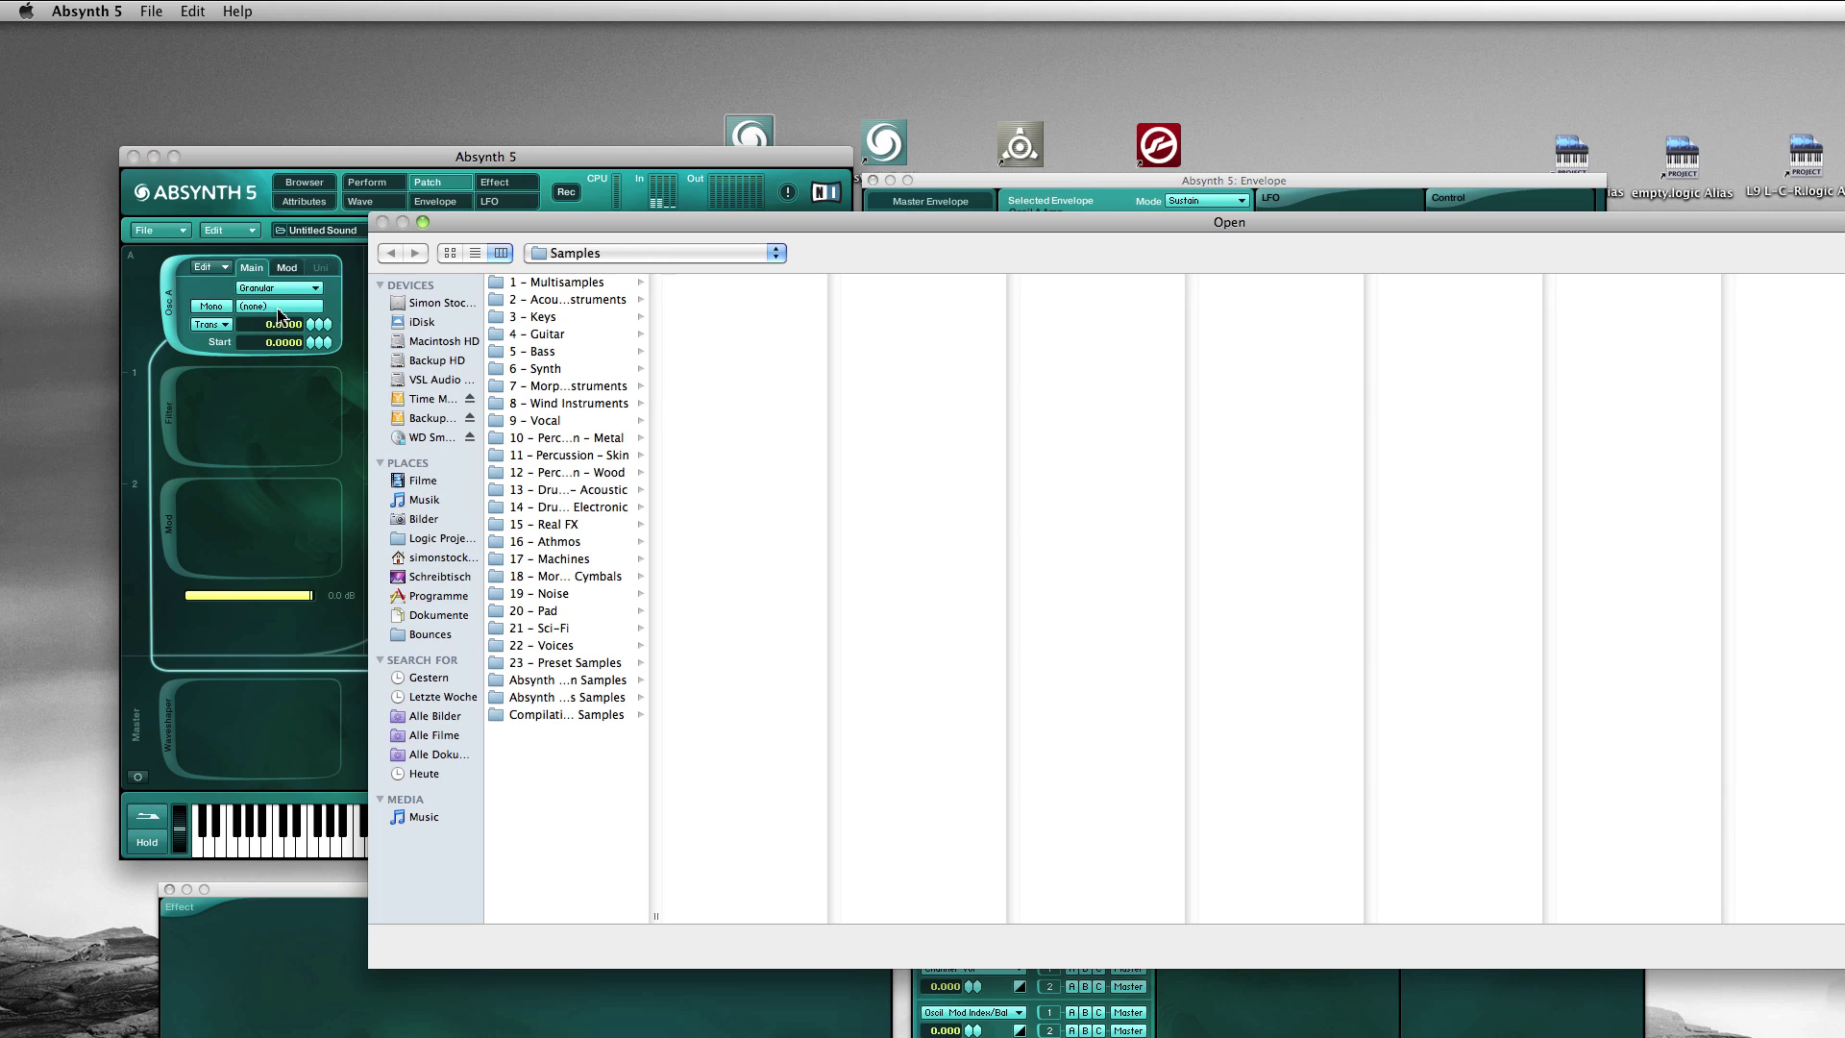
left_click(444, 383)
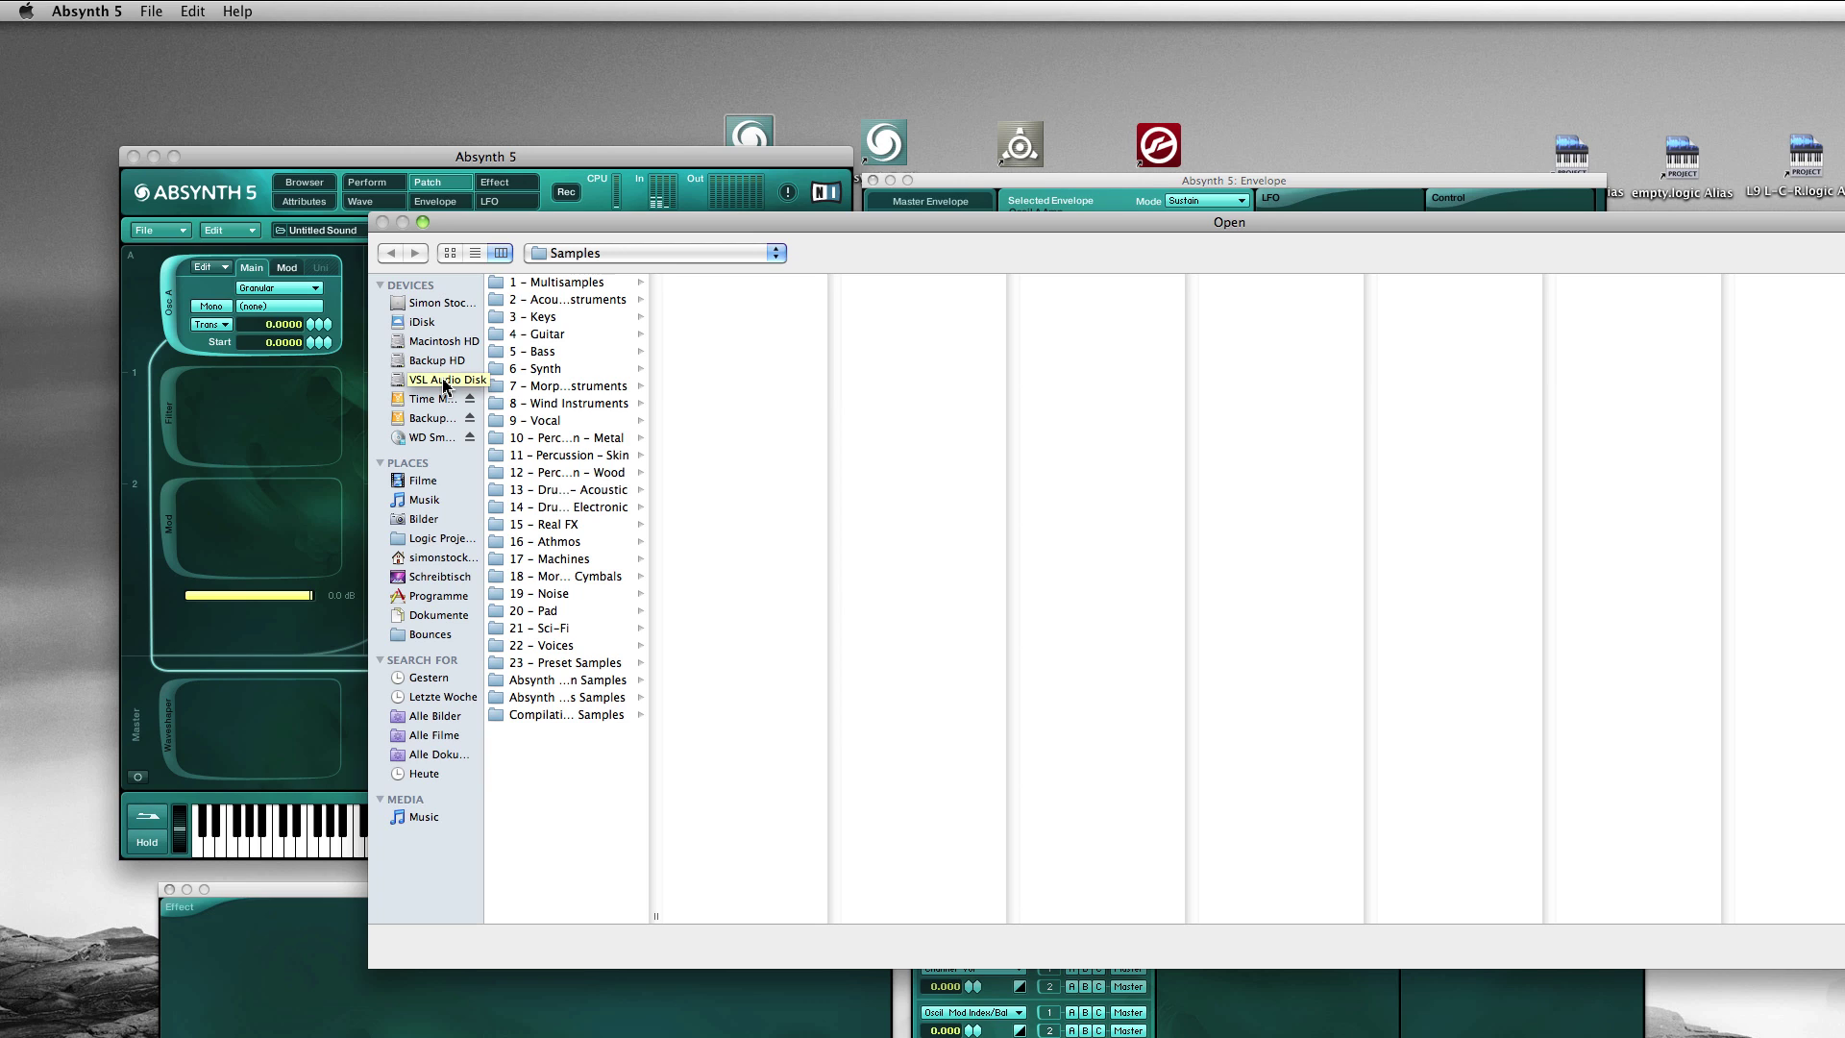
left_click(529, 289)
left_click(755, 318)
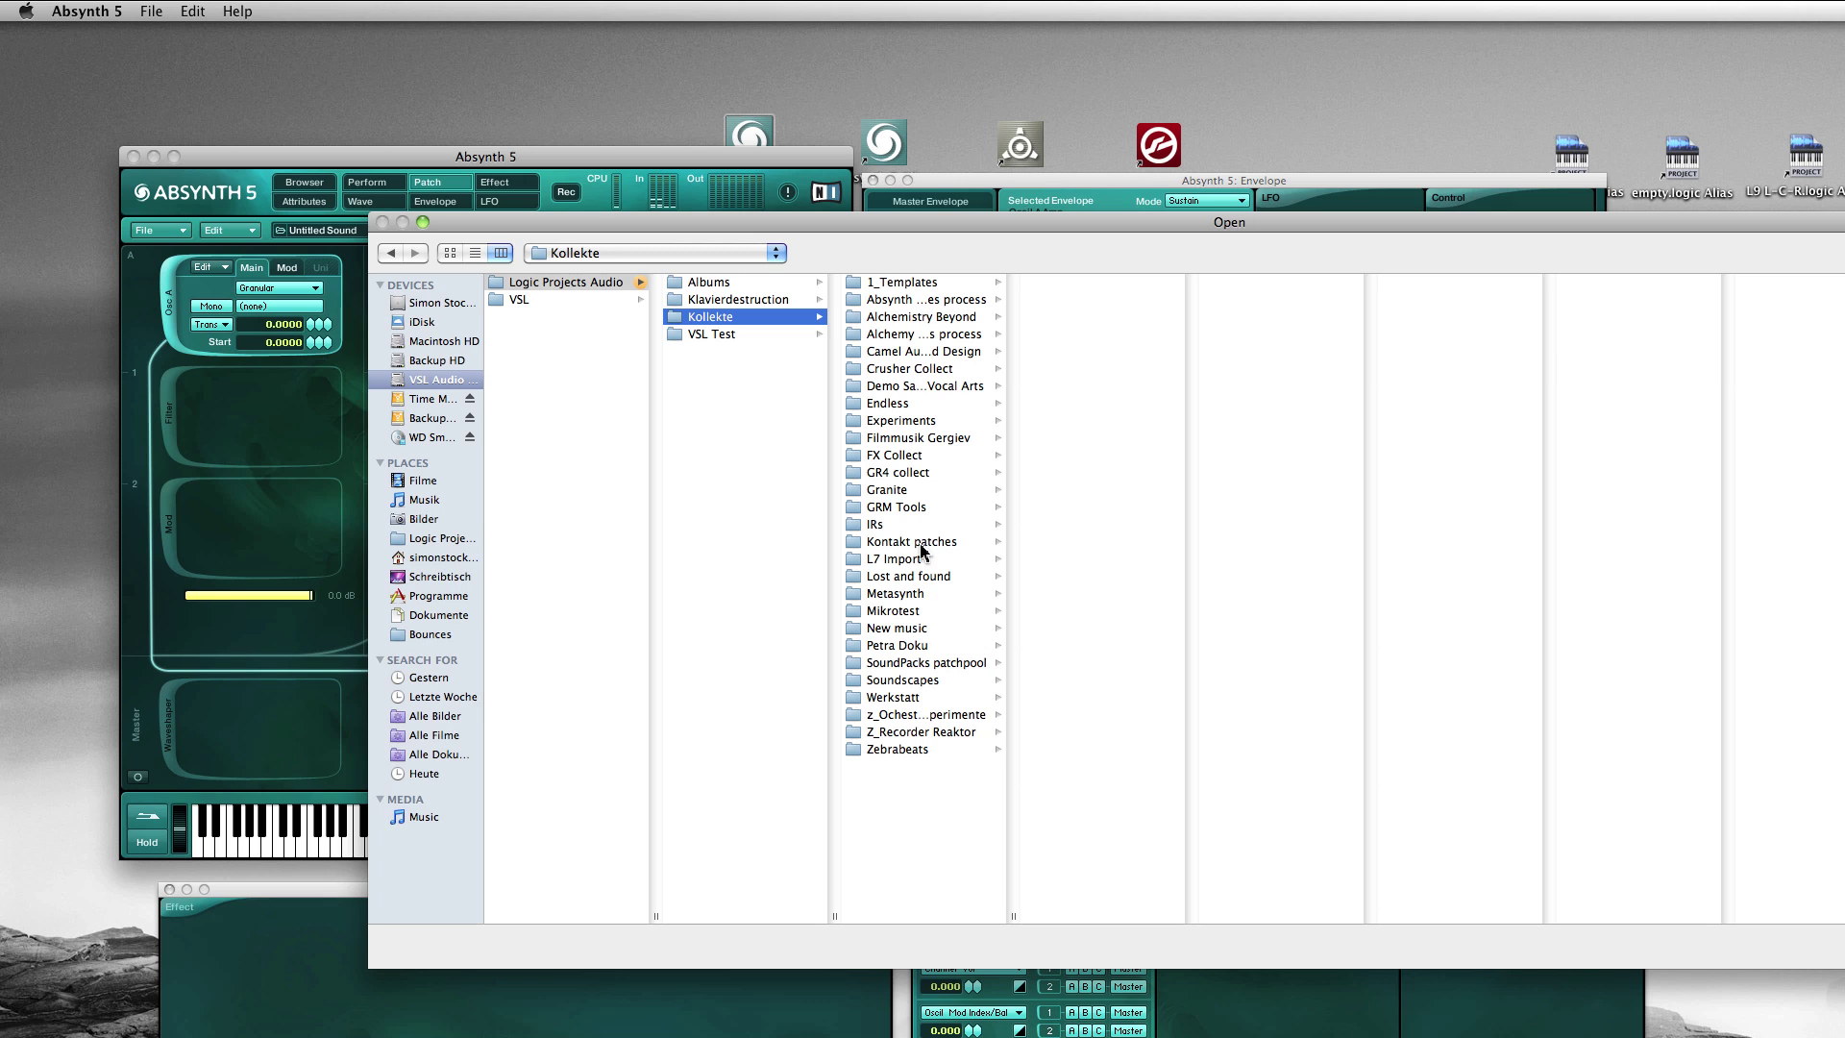
left_click(919, 595)
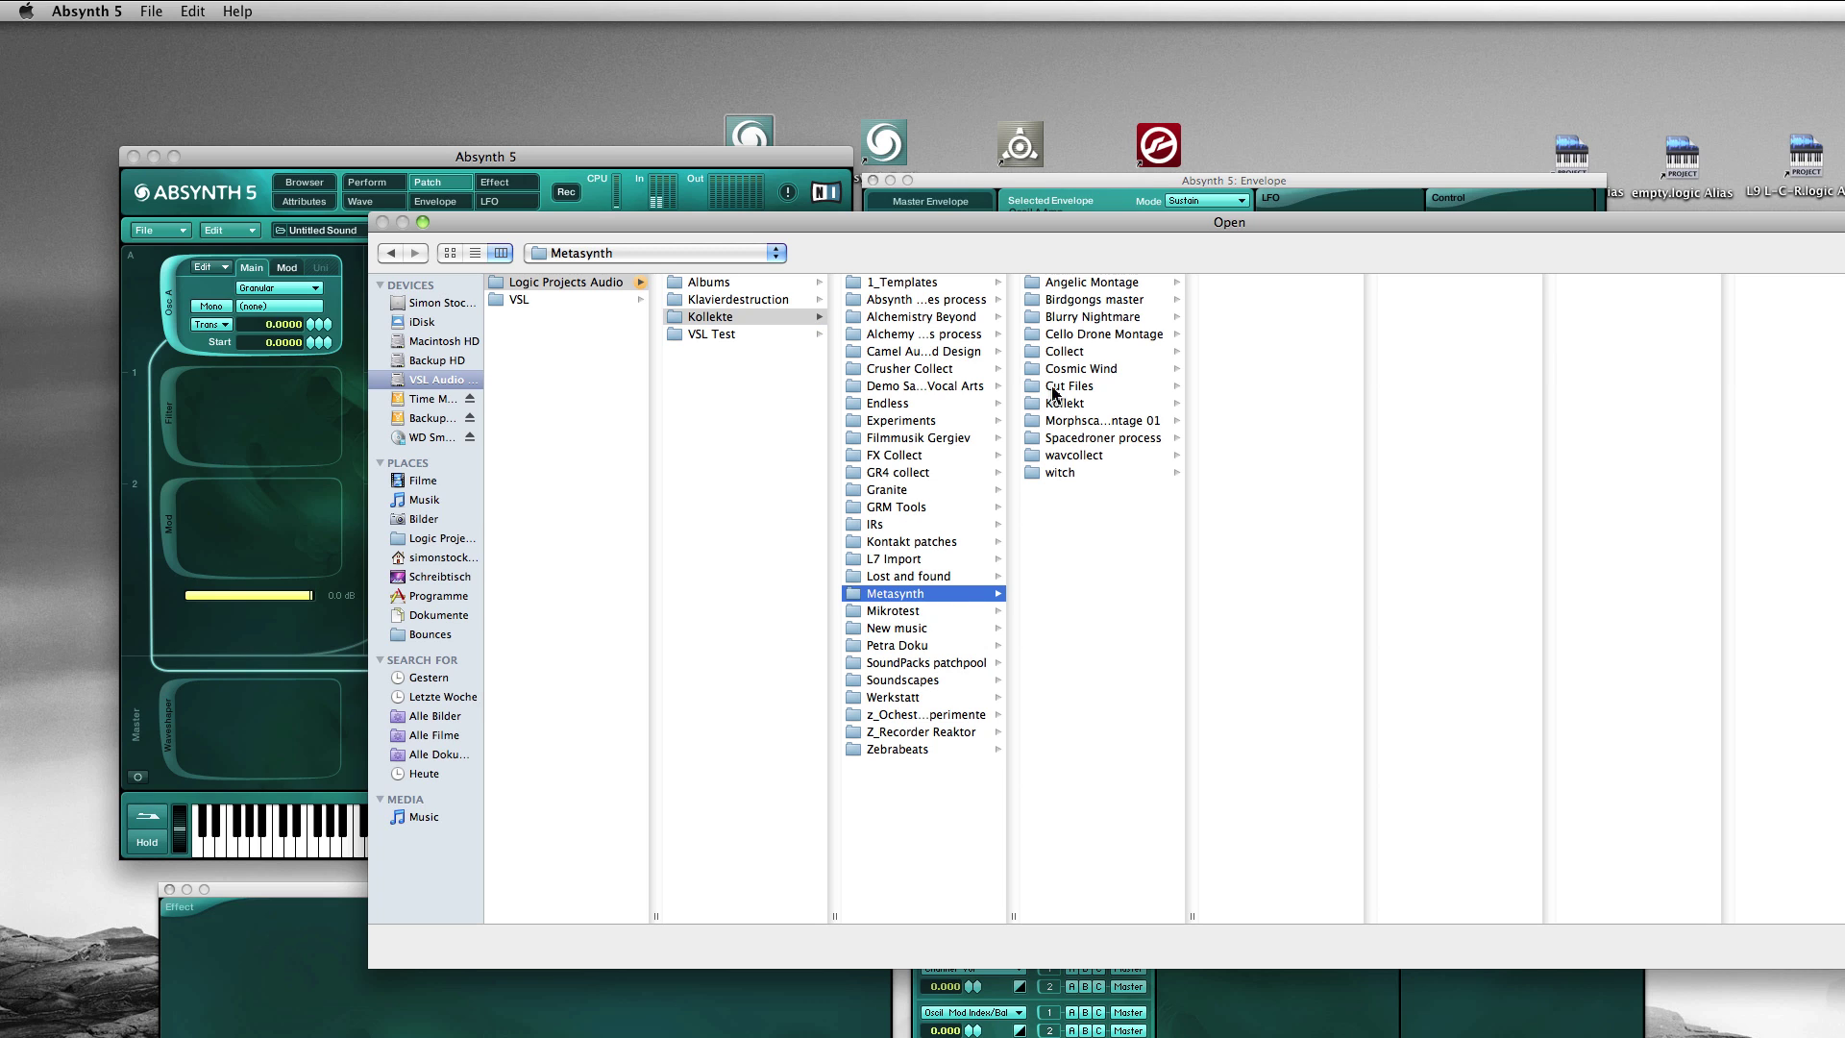
left_click(1100, 404)
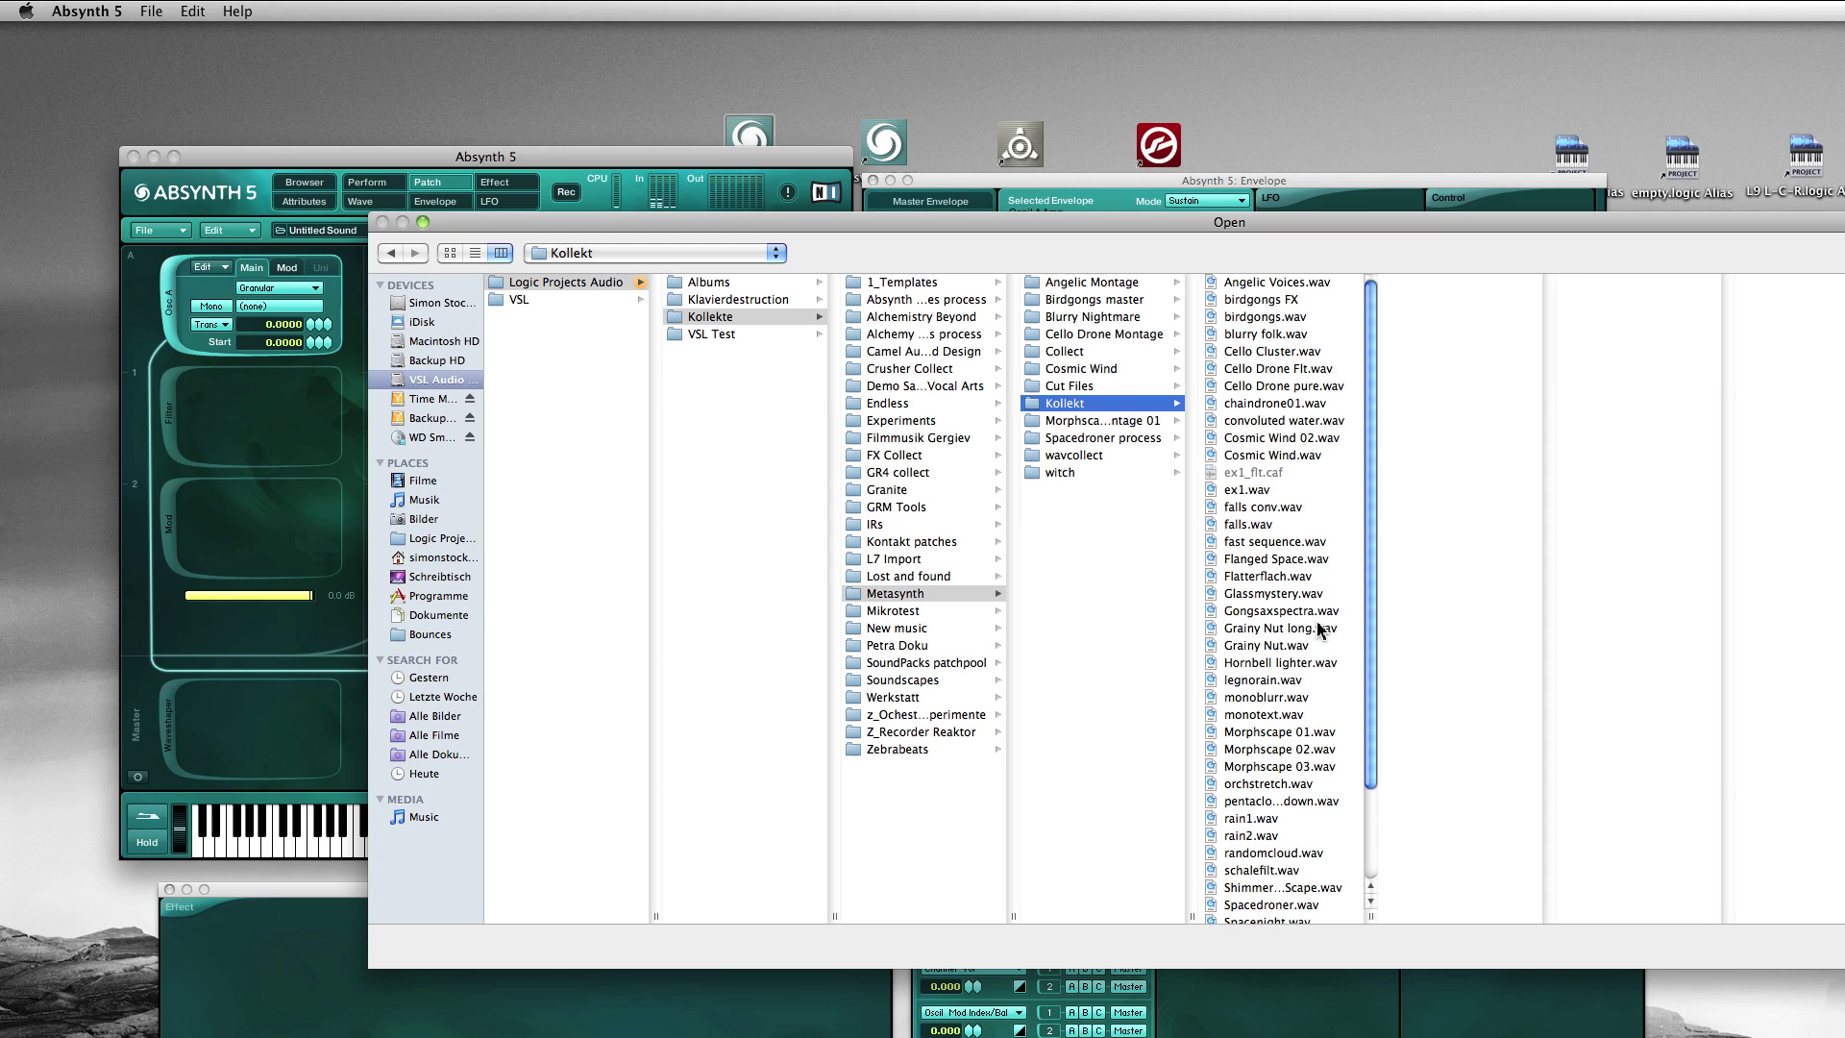
left_click(1288, 873)
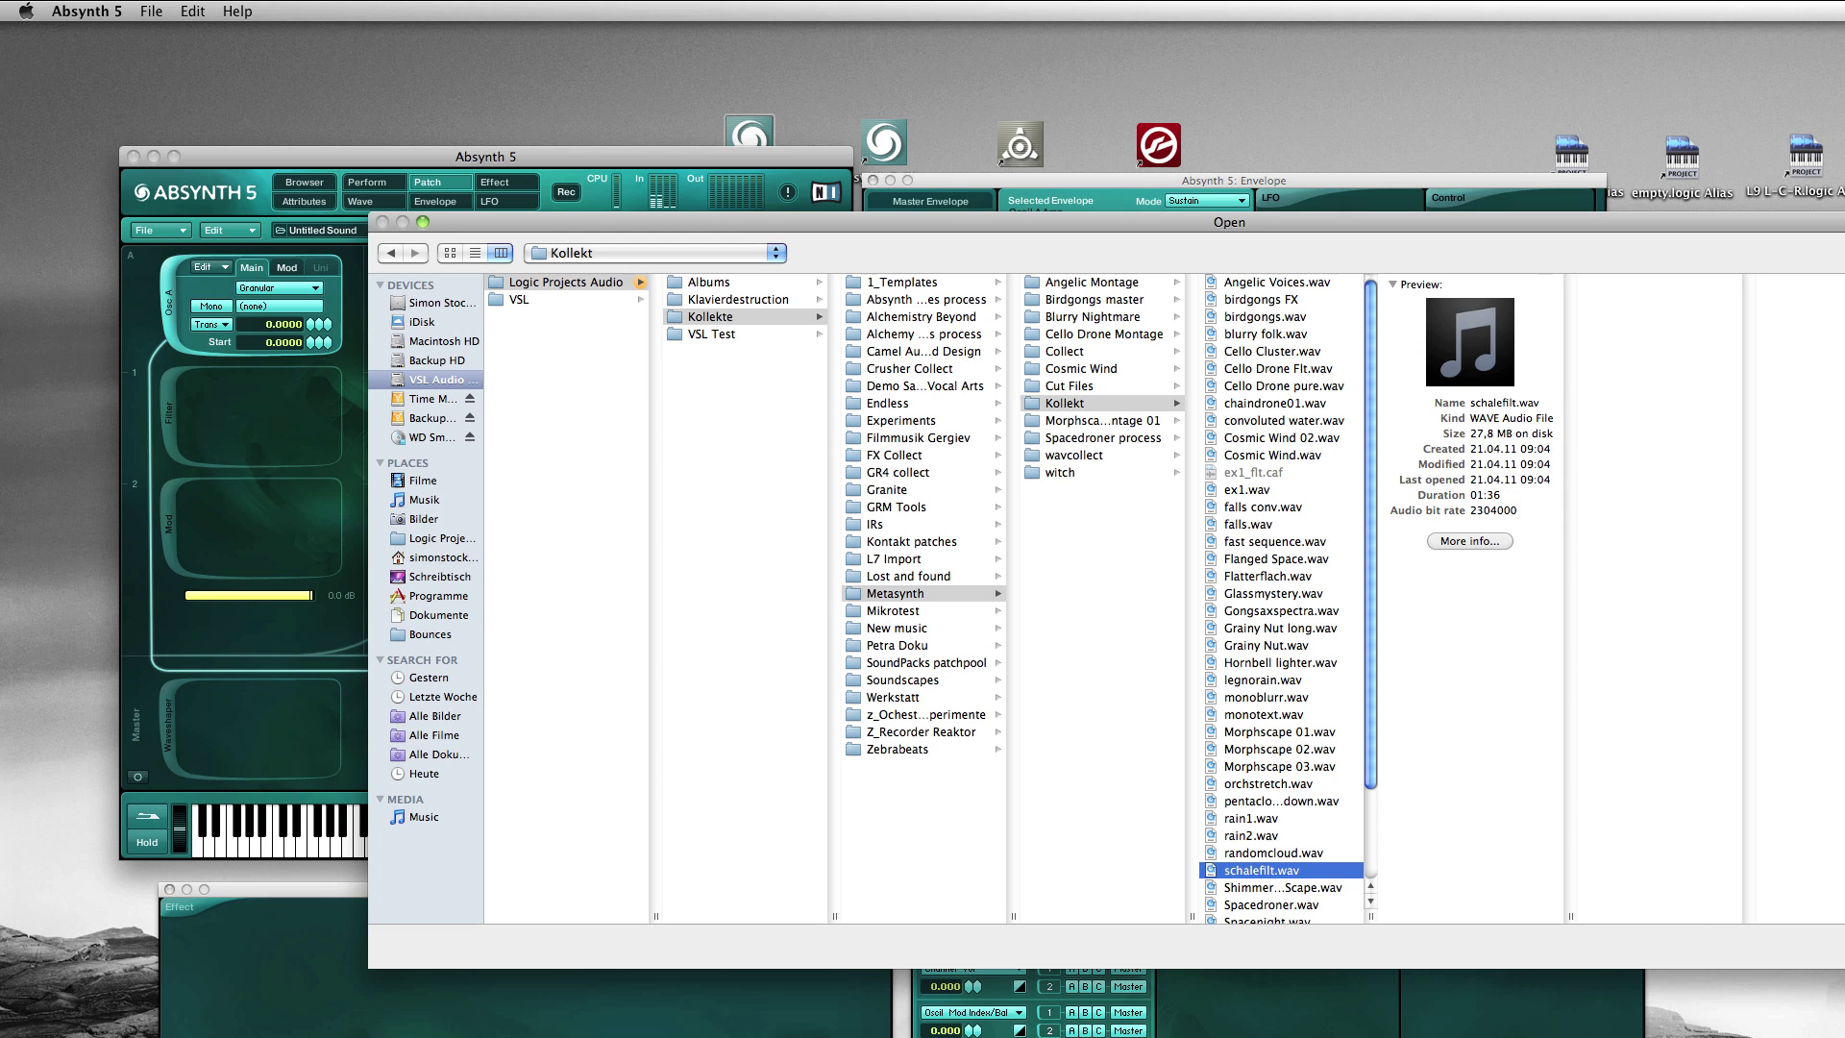
key("Return")
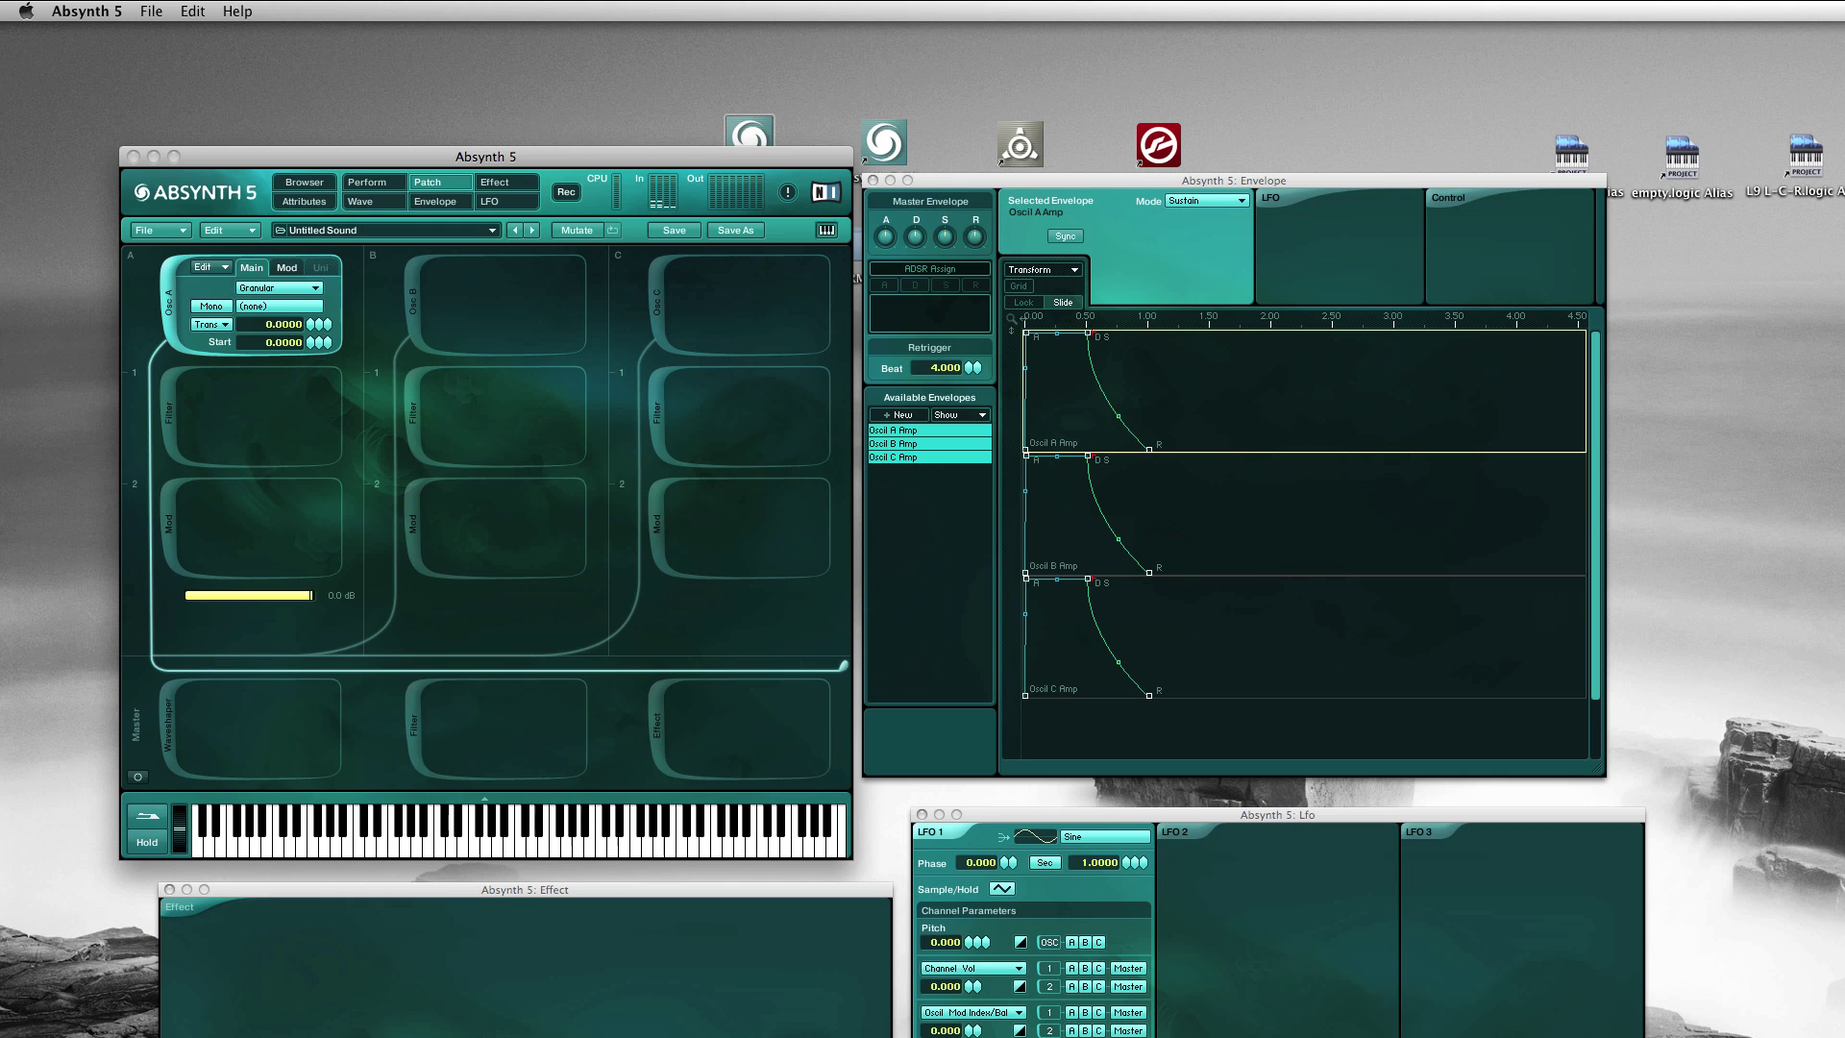
Switch oscillator A to stereo and lower its grain Time % from 100 to 0.
left_click(210, 307)
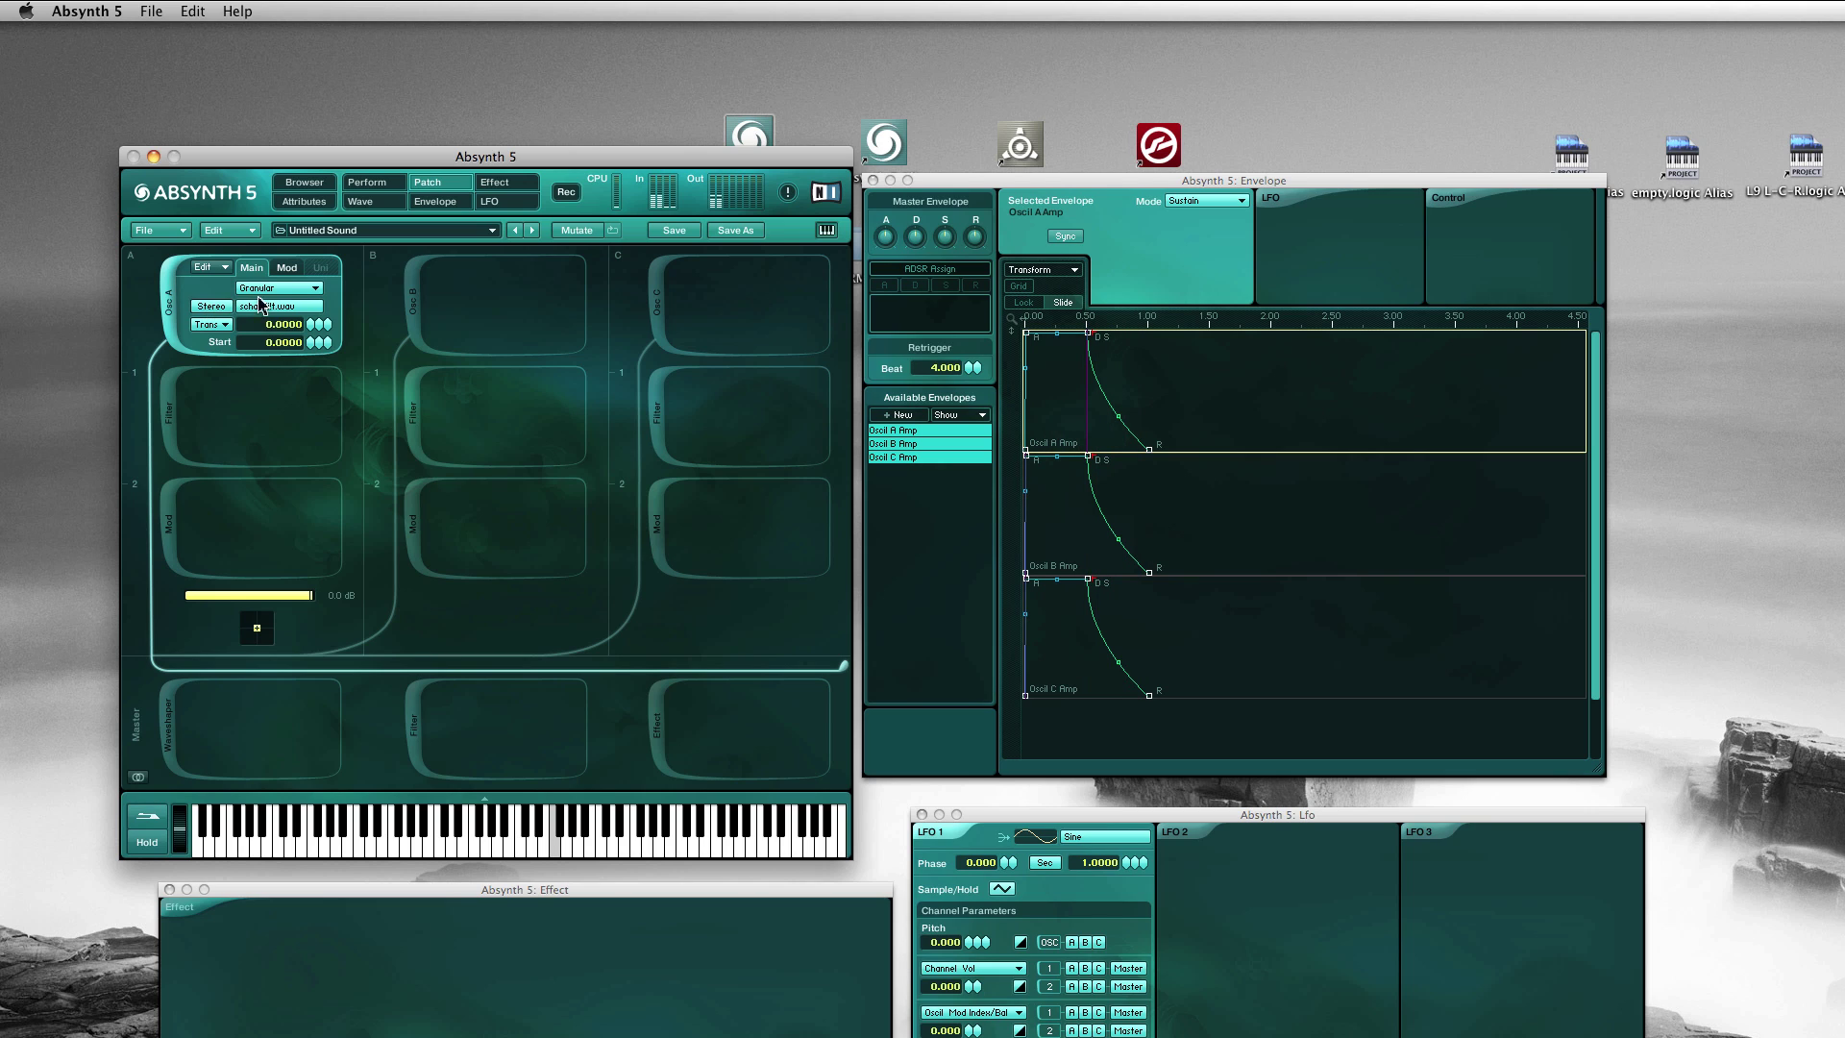
left_click(286, 268)
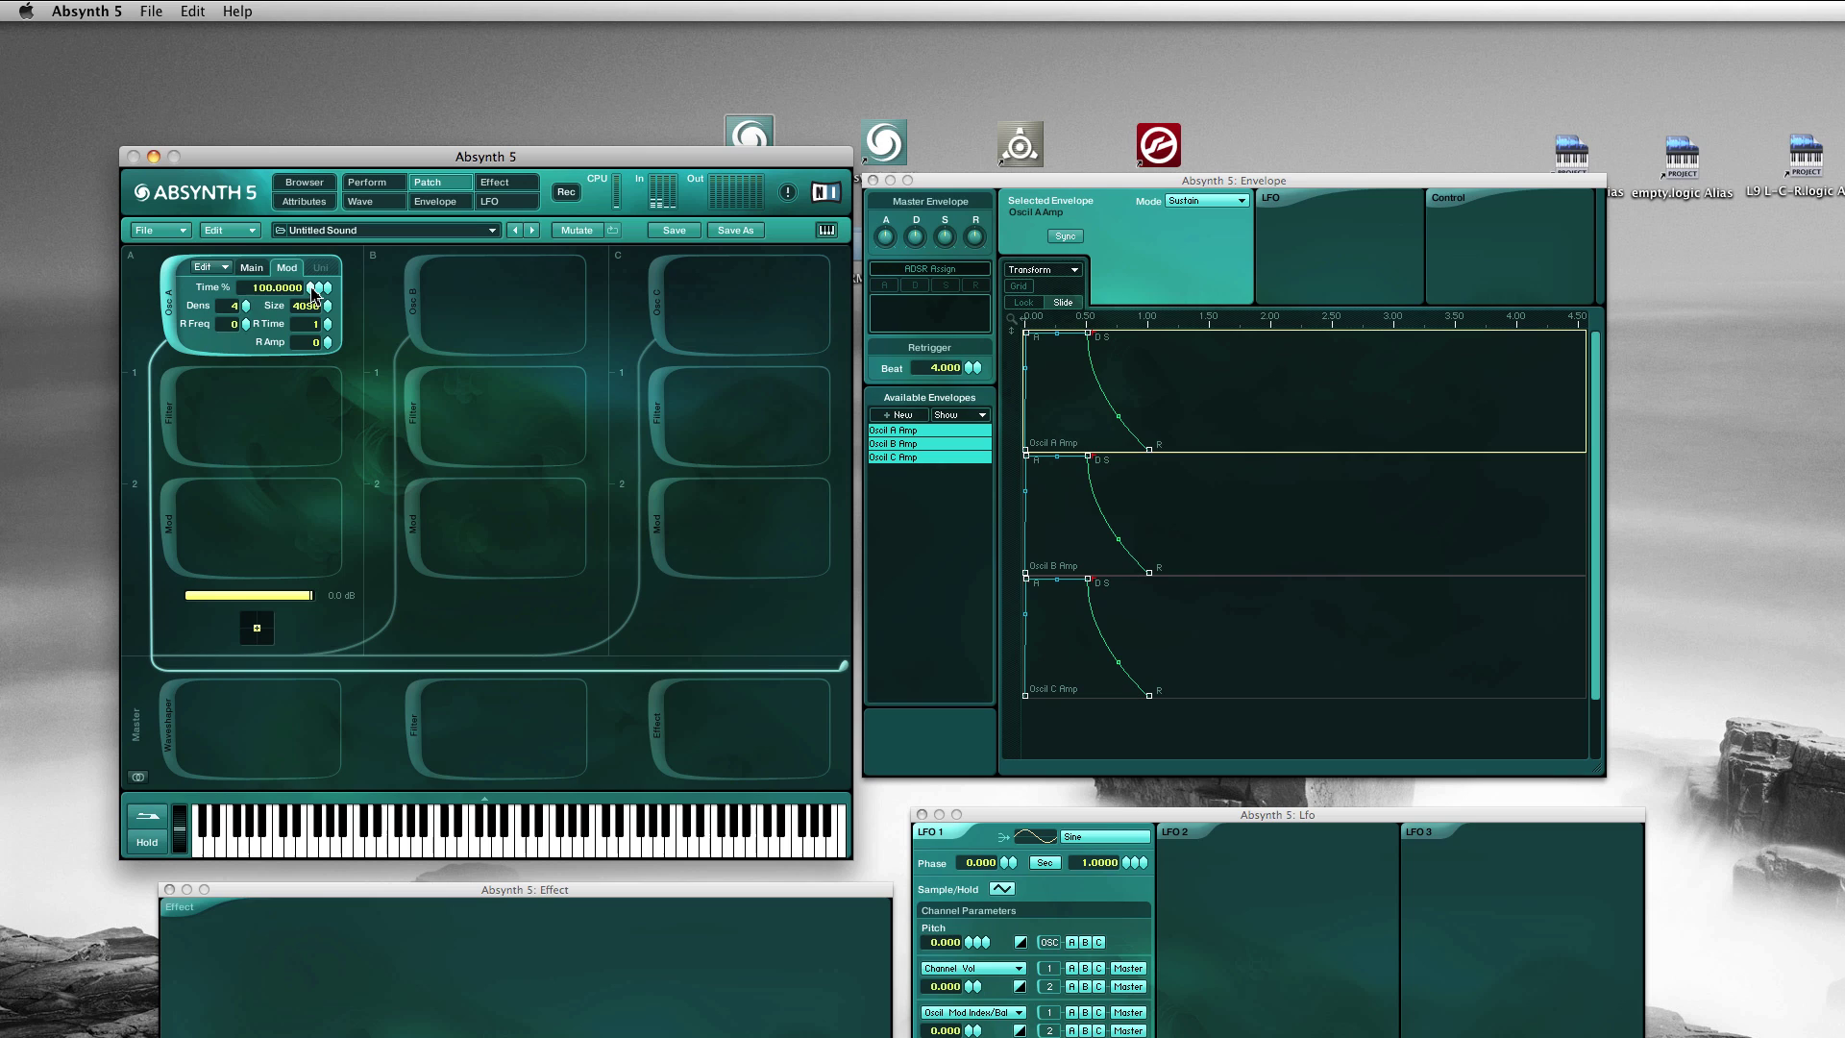
left_click_drag(312, 293, 318, 591)
Set oscillator A's sample Start to 100 in its main settings.
left_click(256, 270)
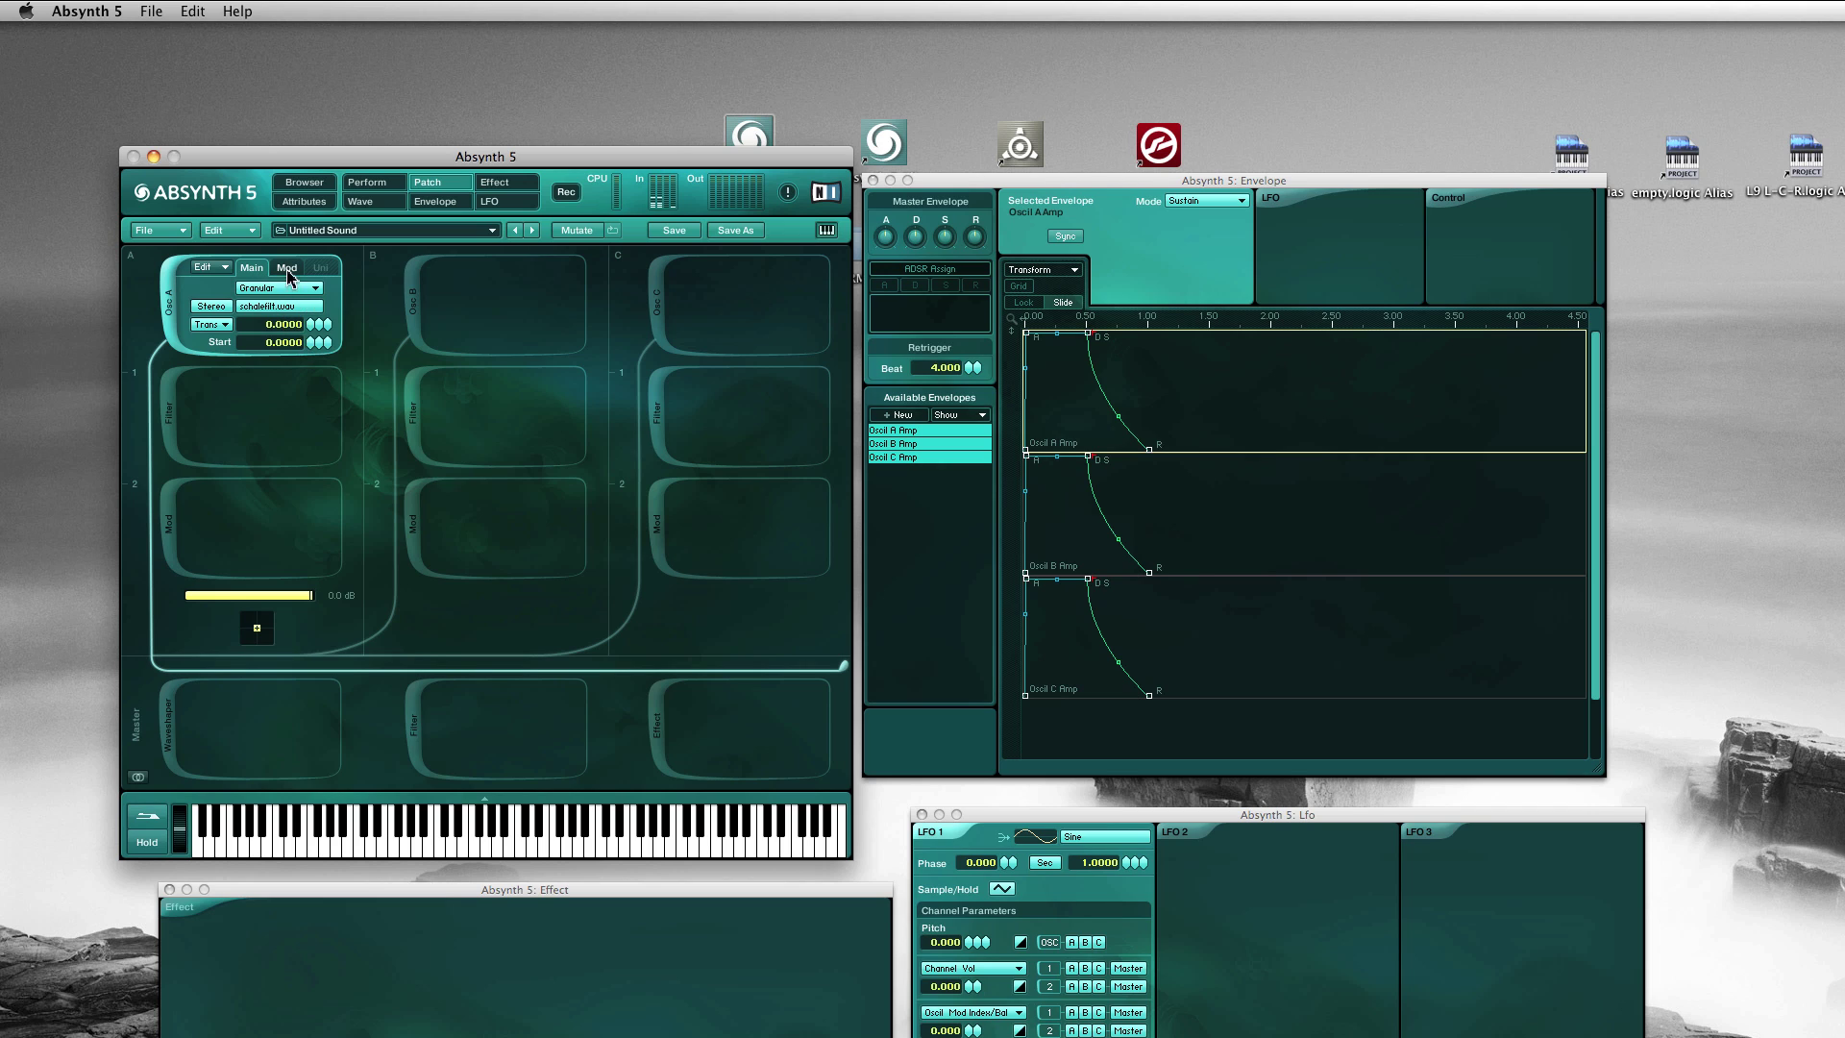
left_click(287, 268)
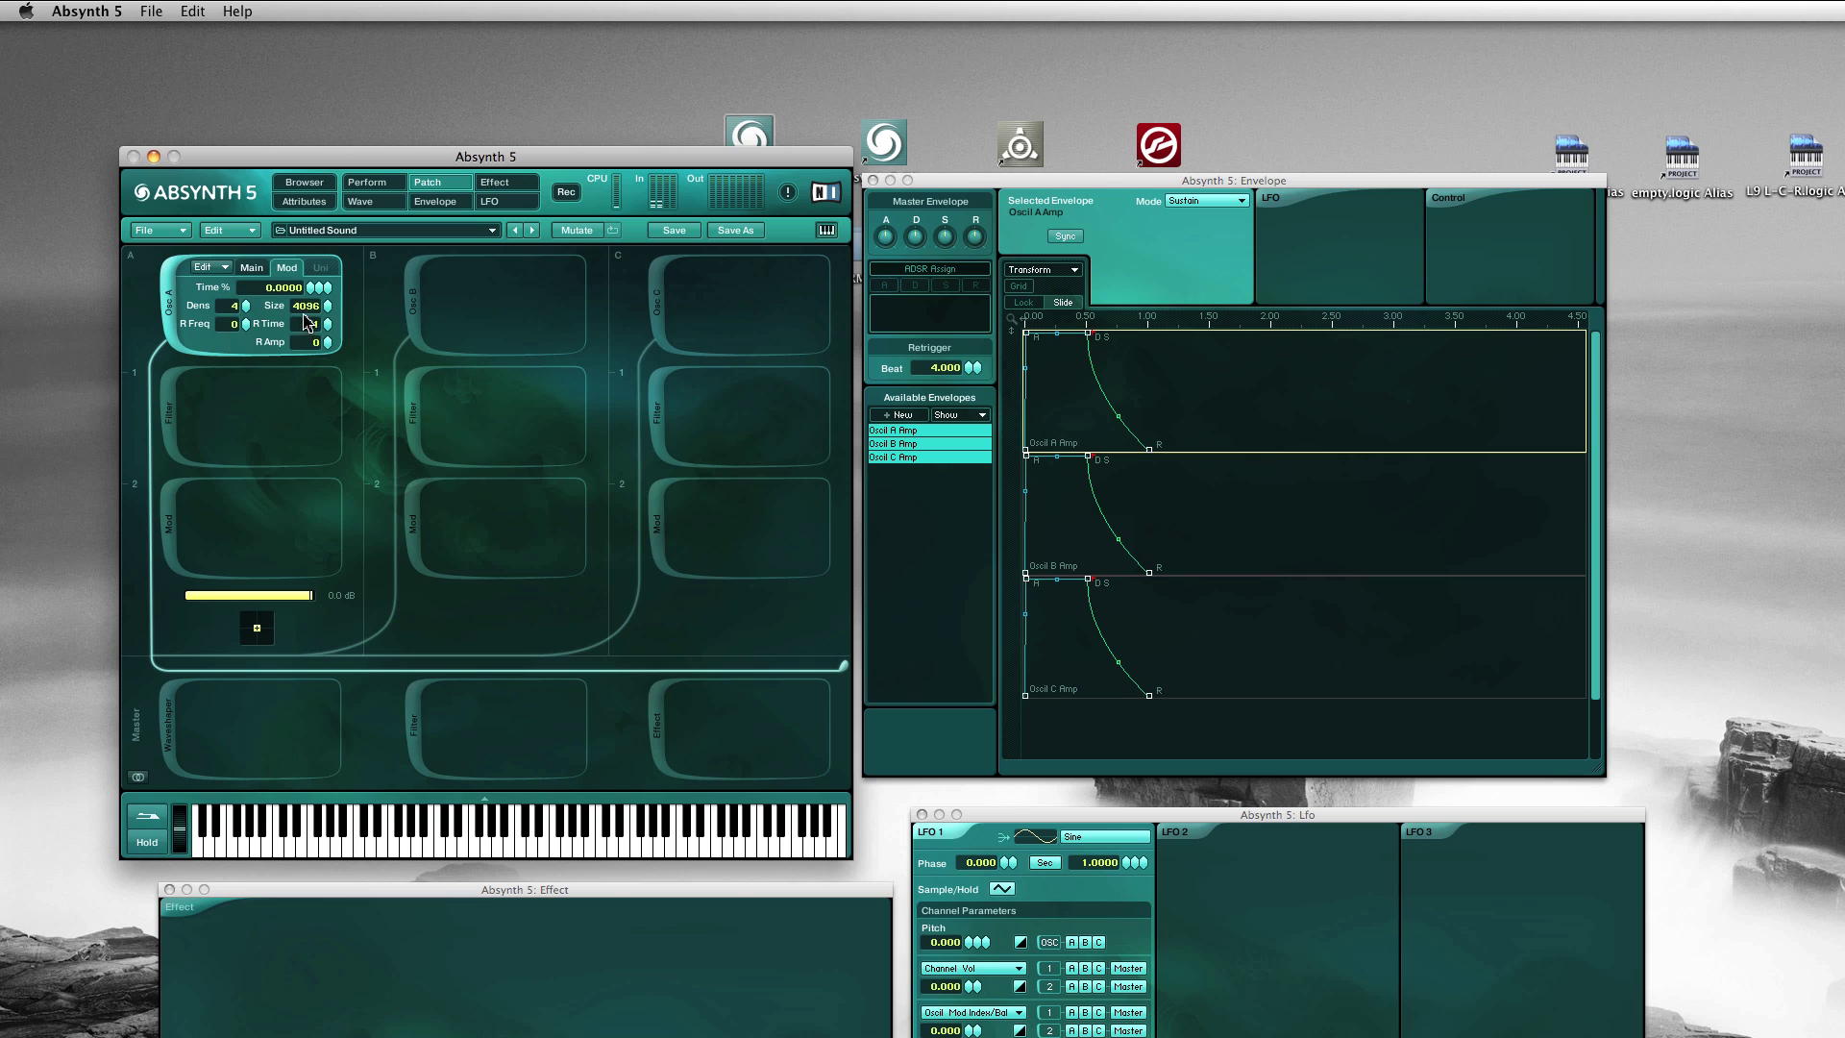
left_click(262, 273)
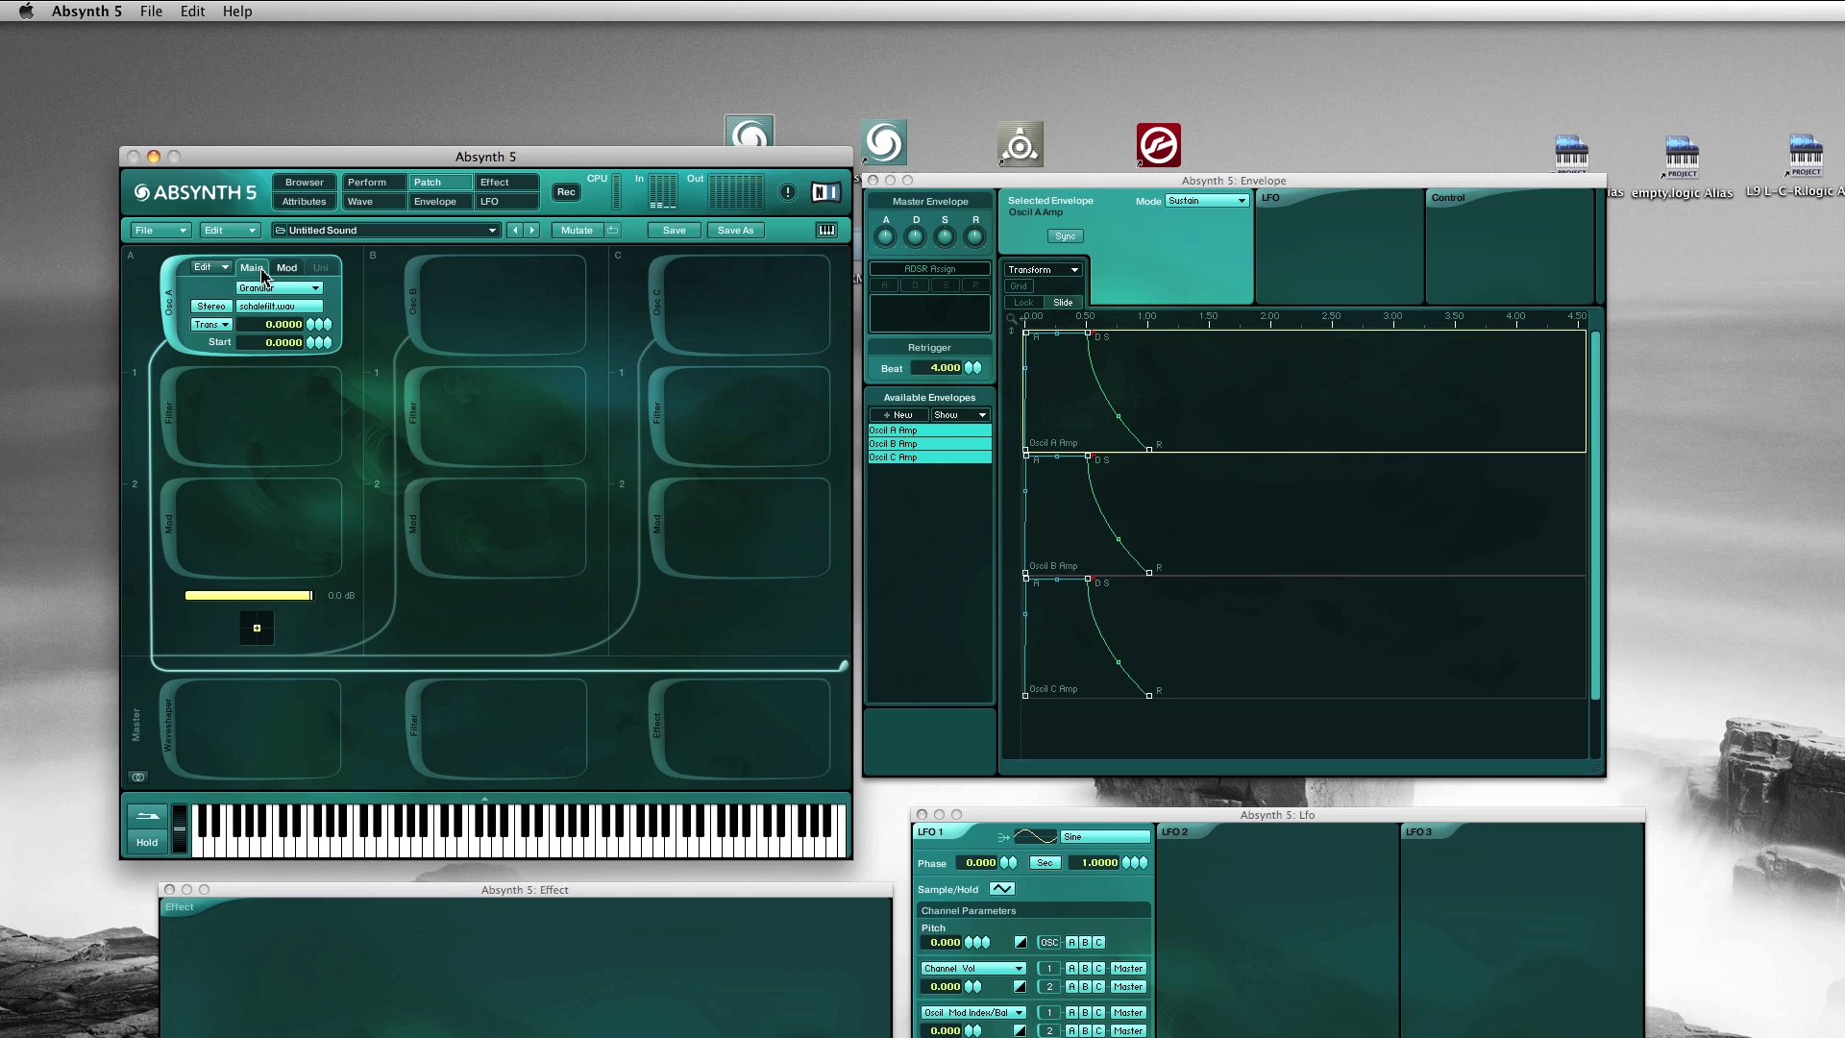
left_click(315, 344)
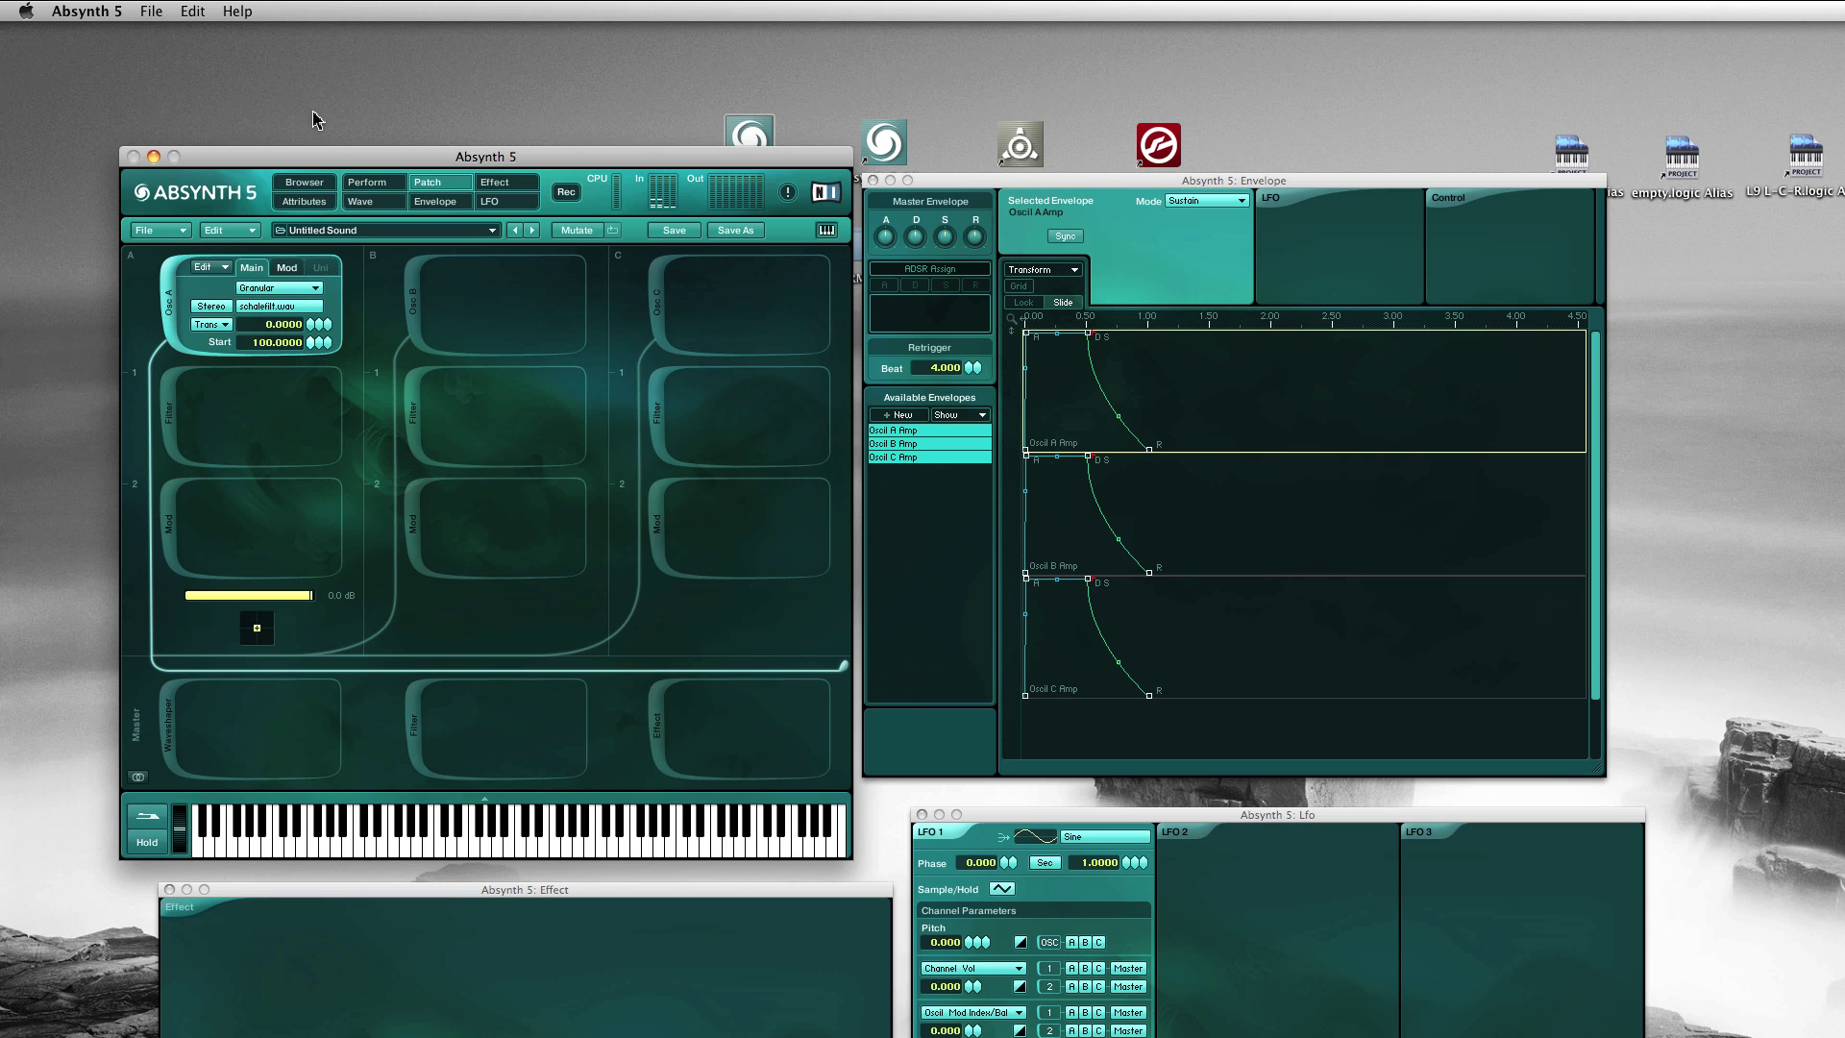
Create a new Sample Start envelope and drag its peak breakpoint out to about 54.5 seconds.
right_click(283, 348)
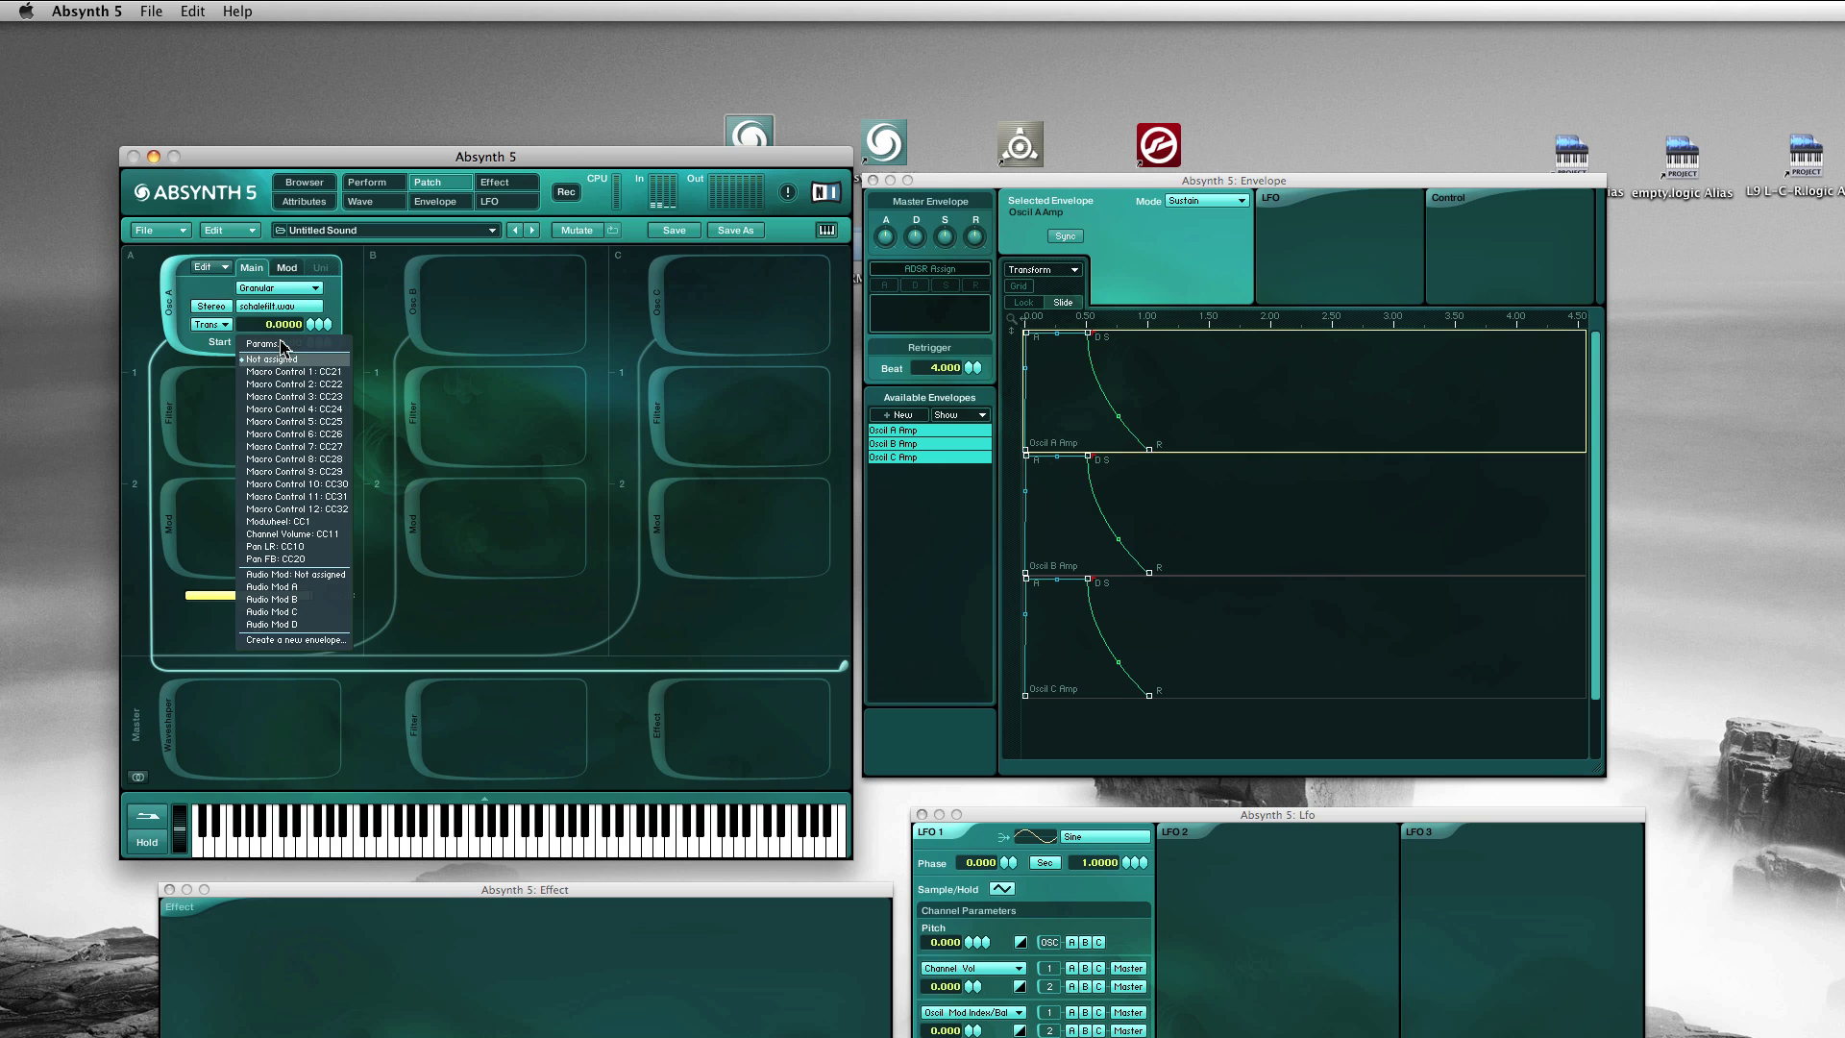
left_click(300, 640)
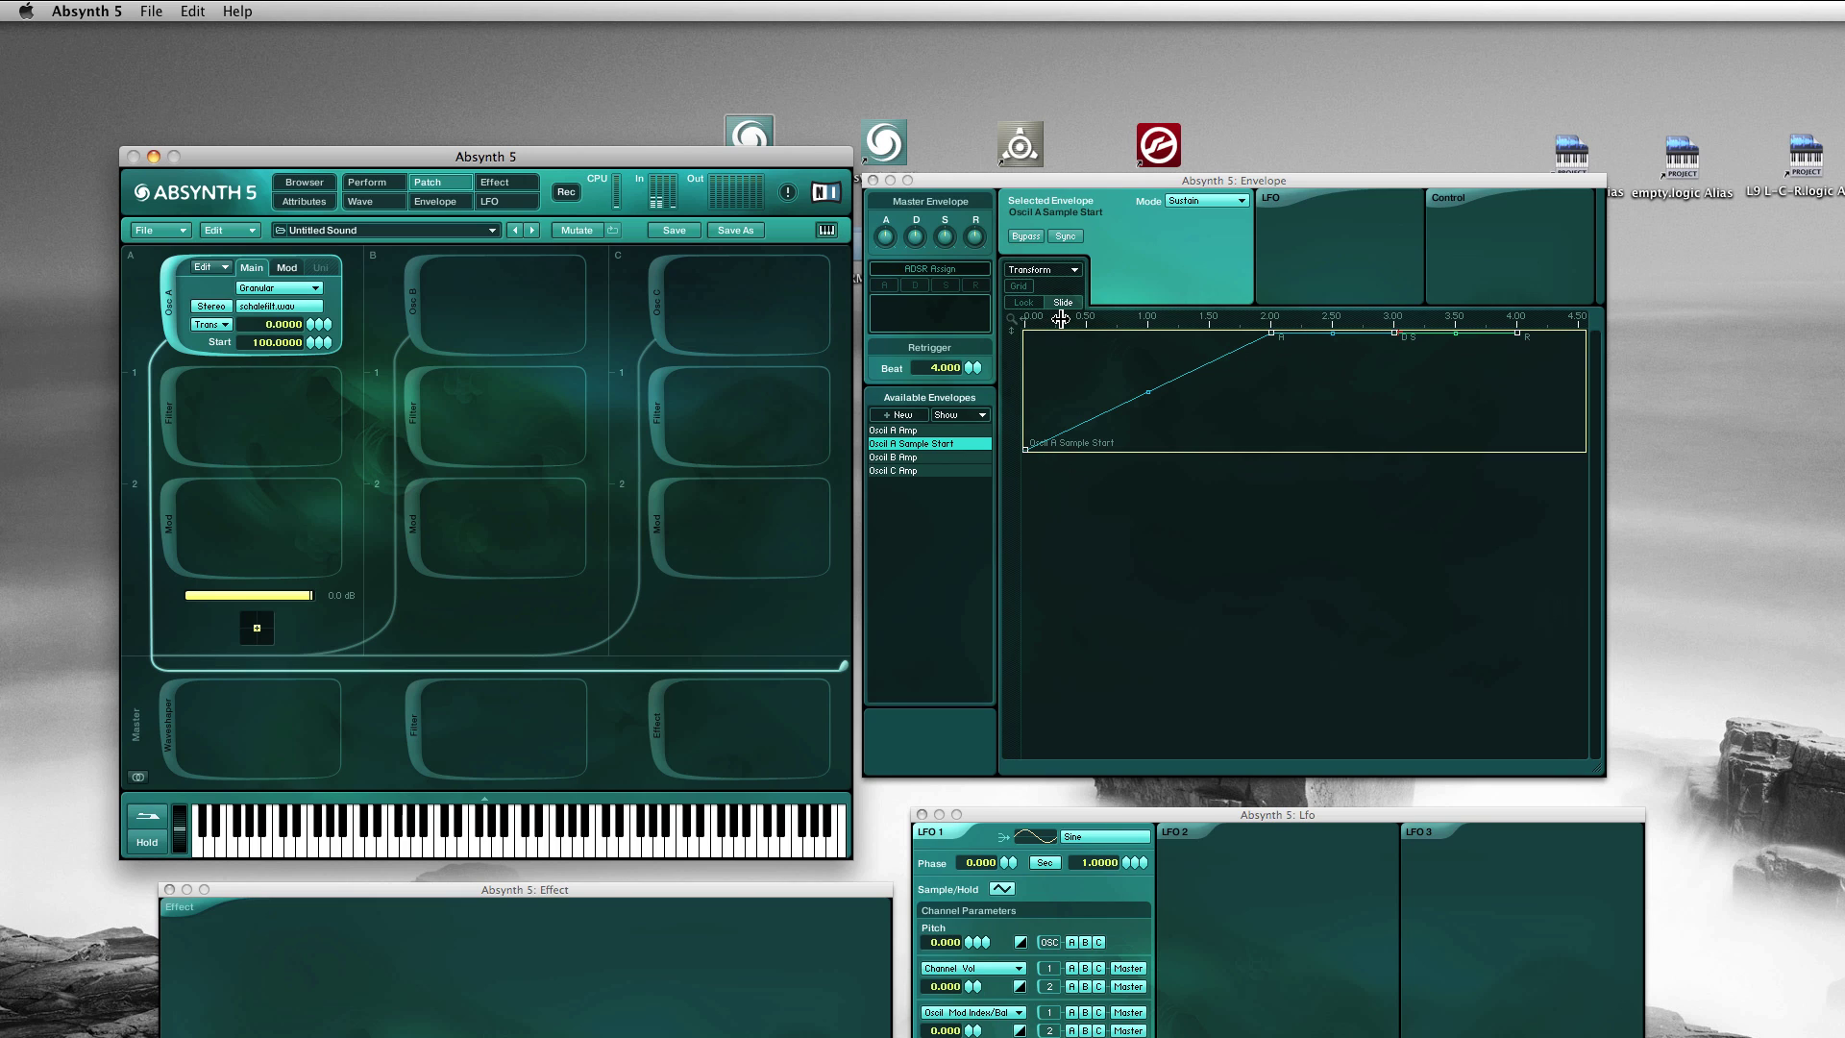
left_click_drag(1052, 320, 1039, 96)
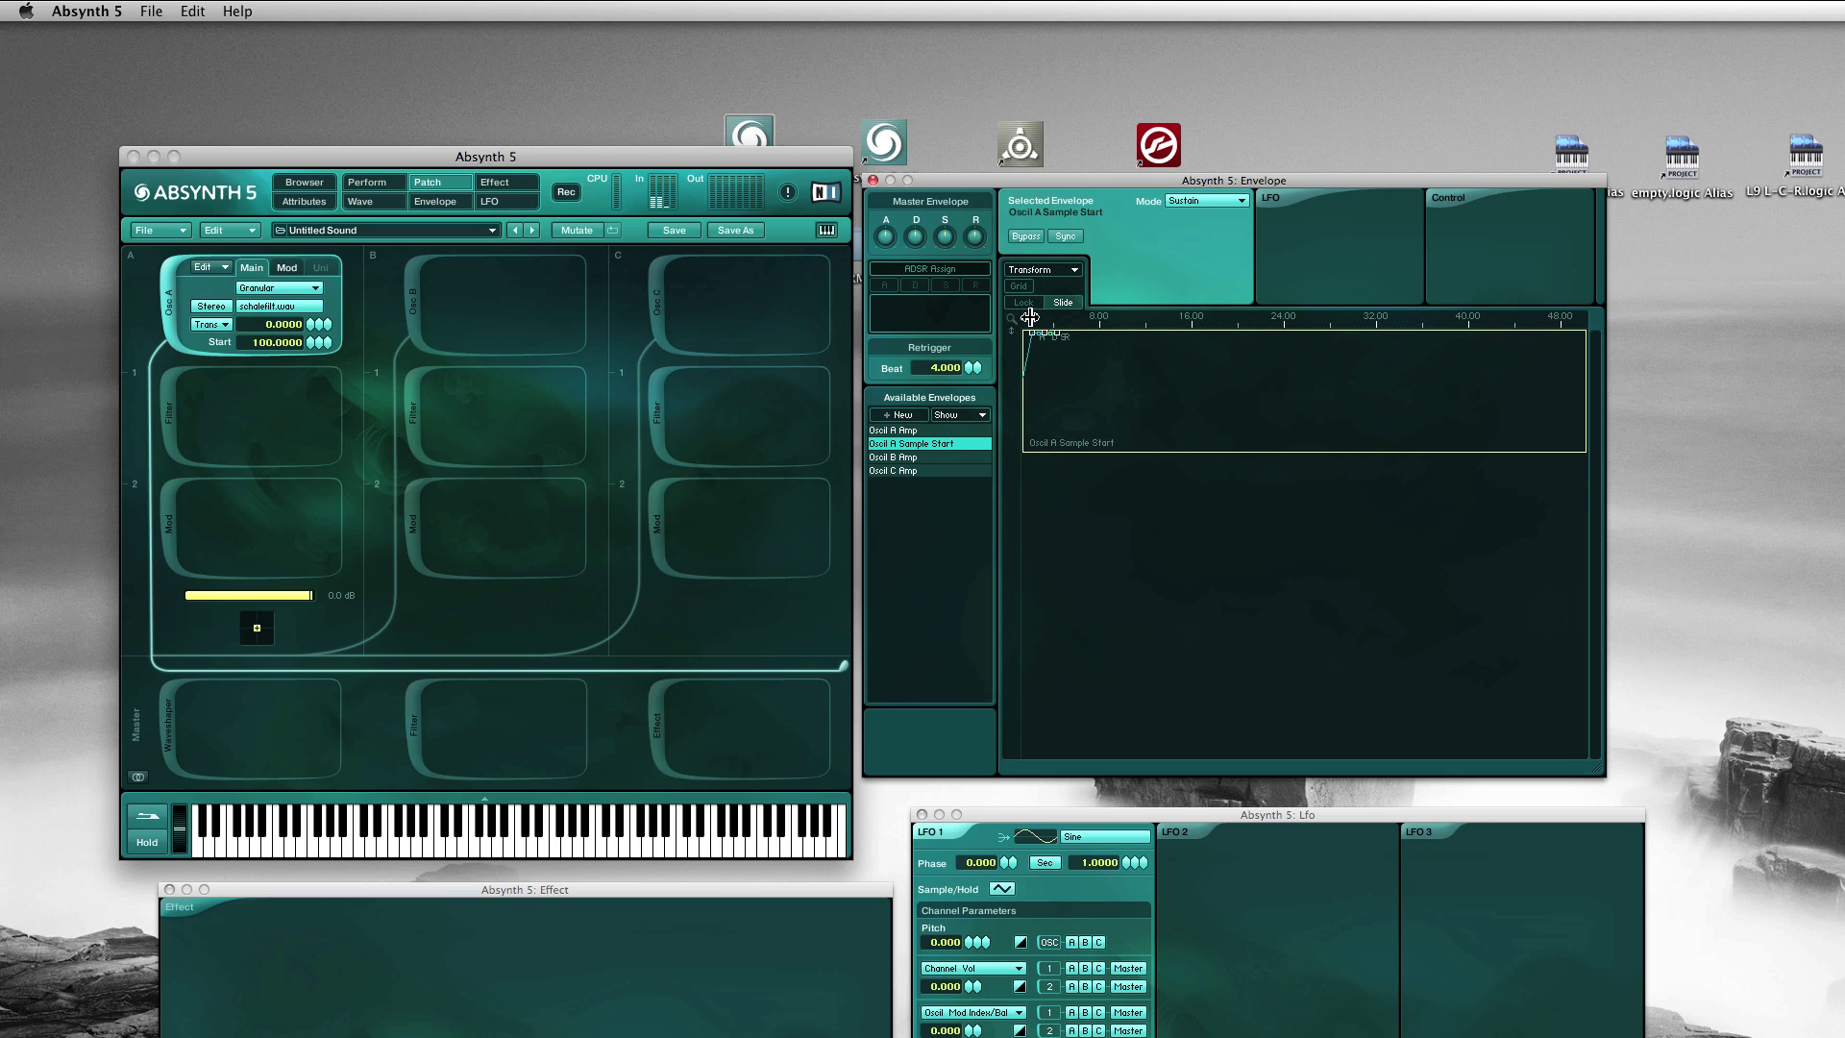
left_click_drag(1031, 331, 1509, 304)
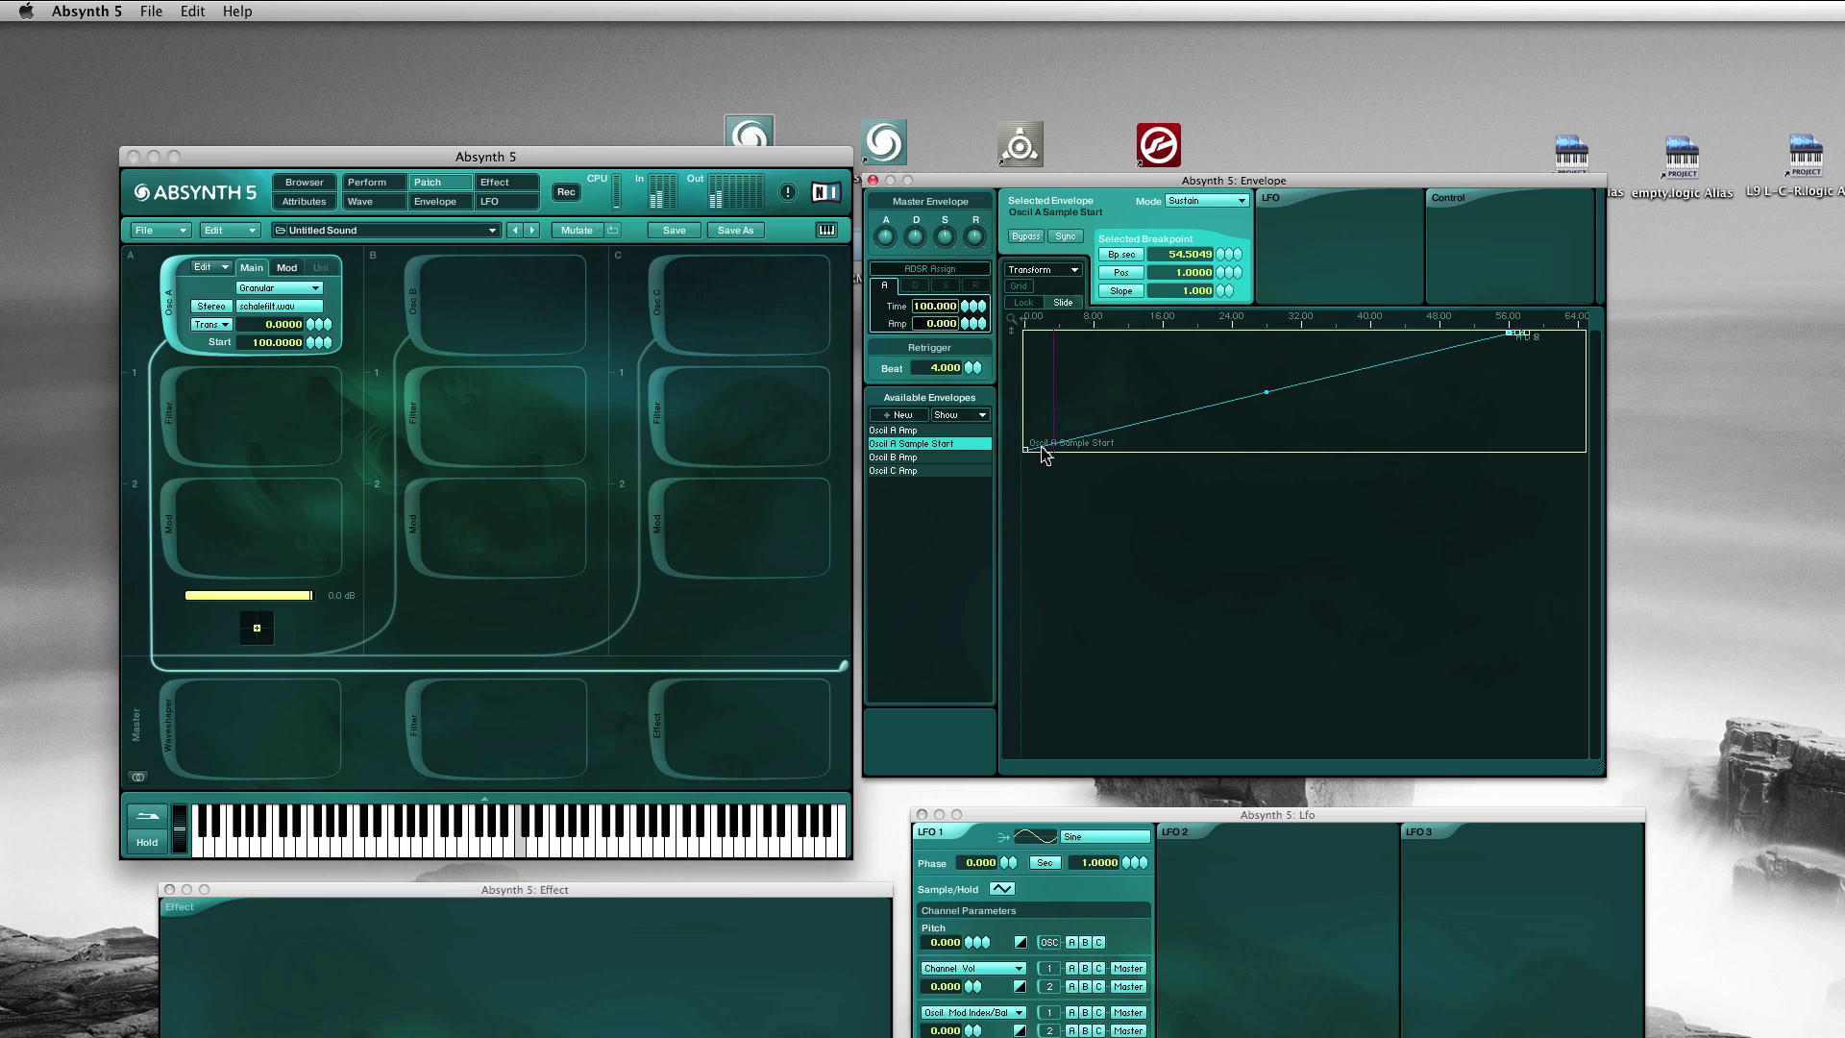
Set oscillator A's grain Size to 3251, Dens to 5 and R Time to 0.
left_click(288, 268)
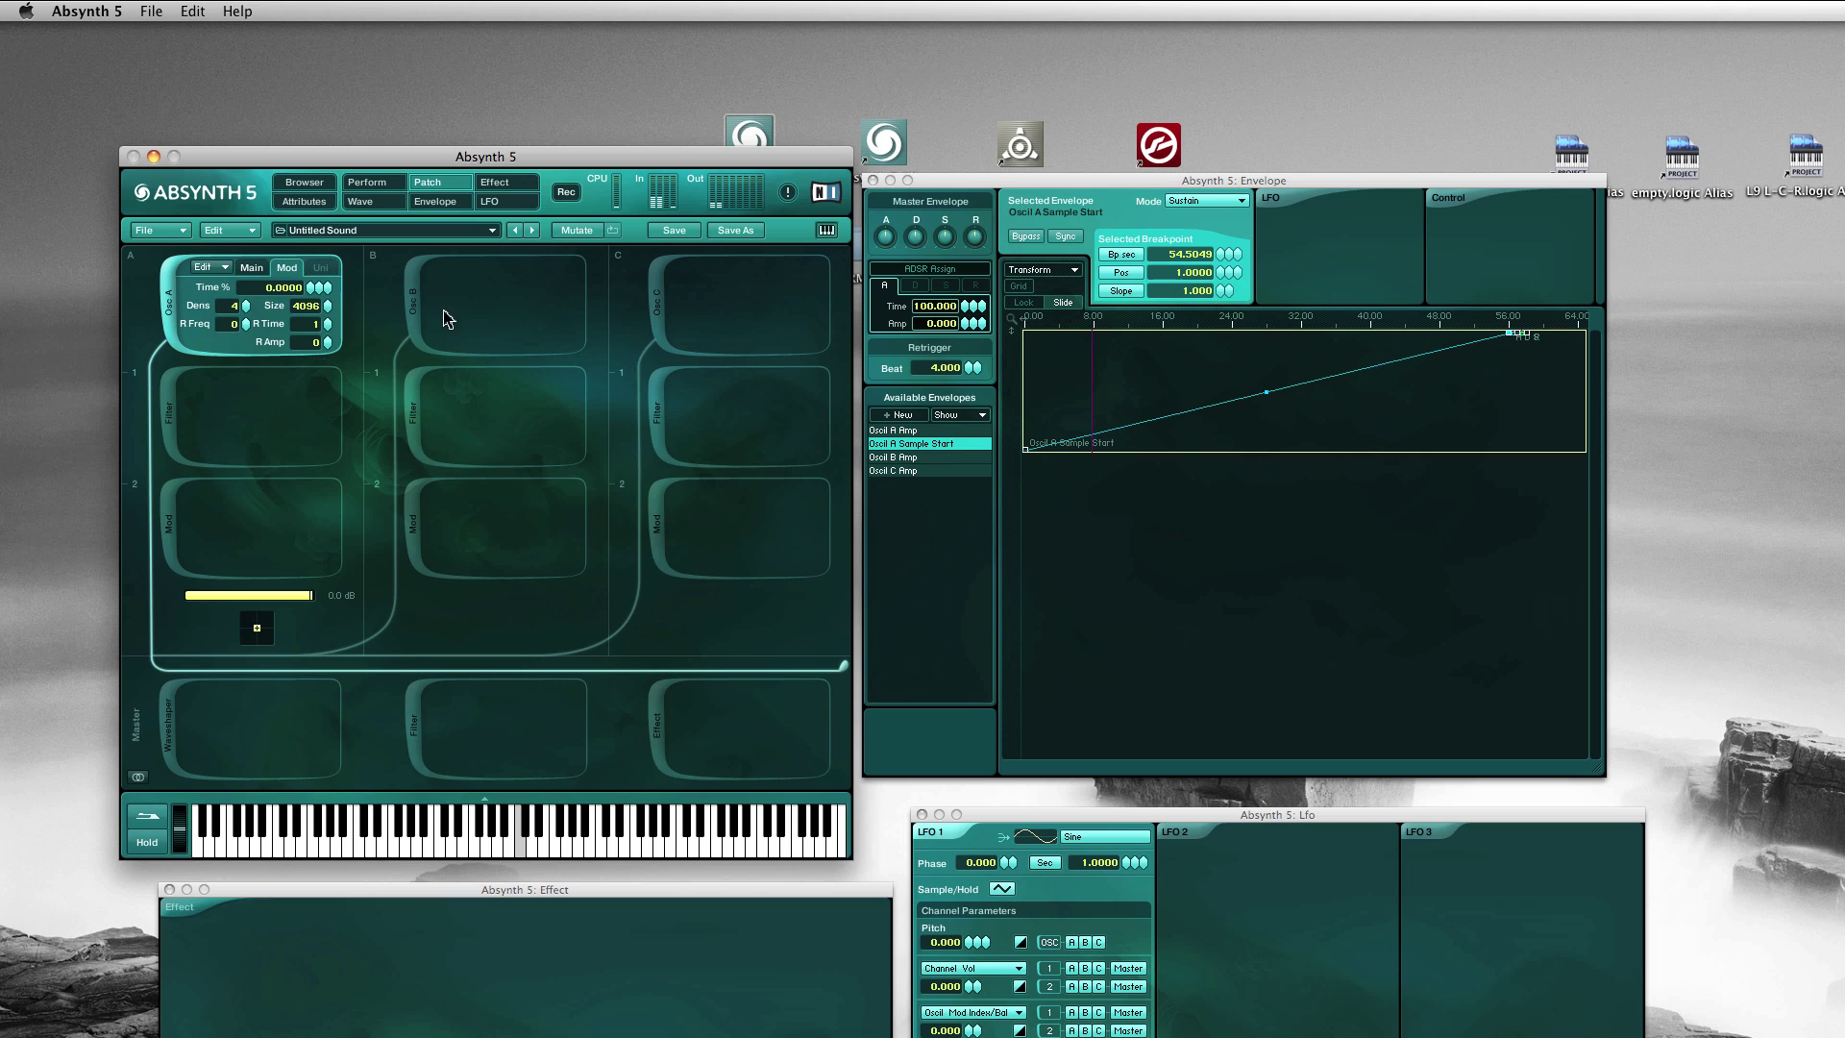
left_click_drag(330, 308, 330, 325)
left_click_drag(244, 304, 244, 321)
left_click_drag(247, 311, 247, 306)
left_click_drag(327, 327, 327, 329)
left_click_drag(1396, 317, 1336, 415)
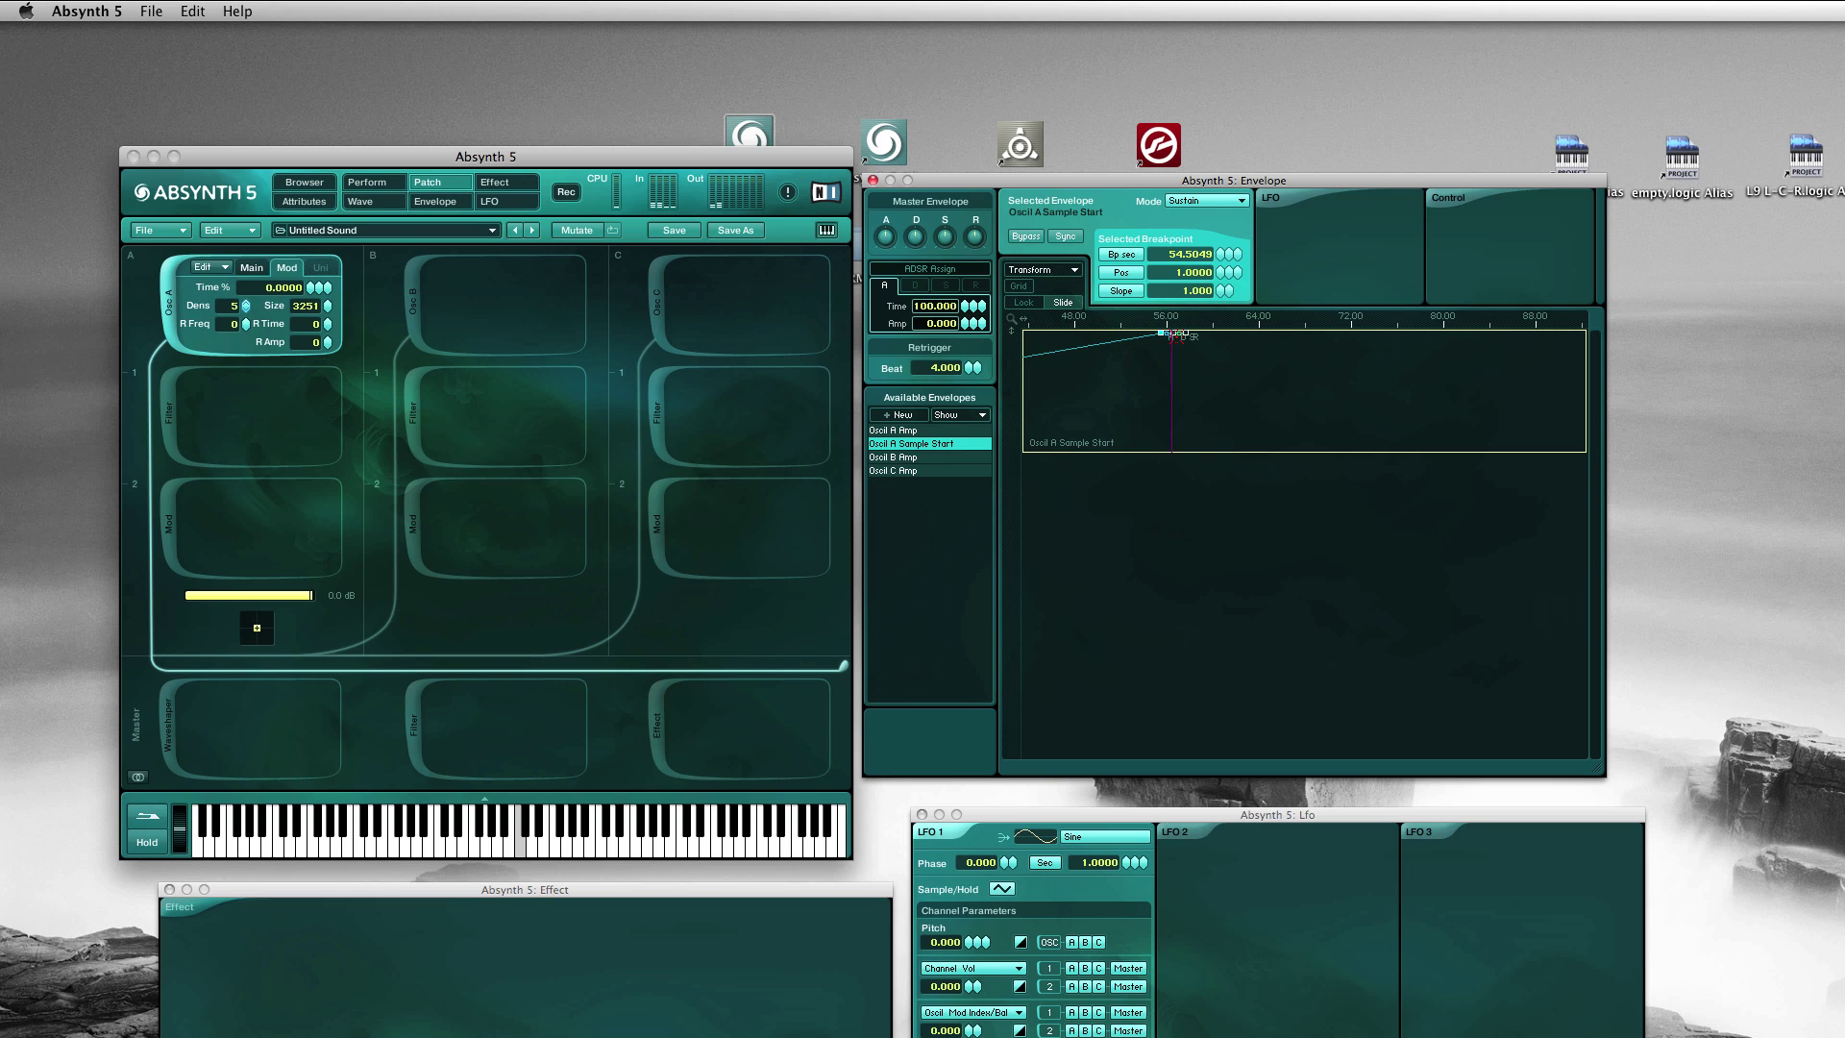
Pull the decay breakpoint to the bottom near 104 and set the envelope mode to Loop.
left_click_drag(1179, 334, 1512, 461)
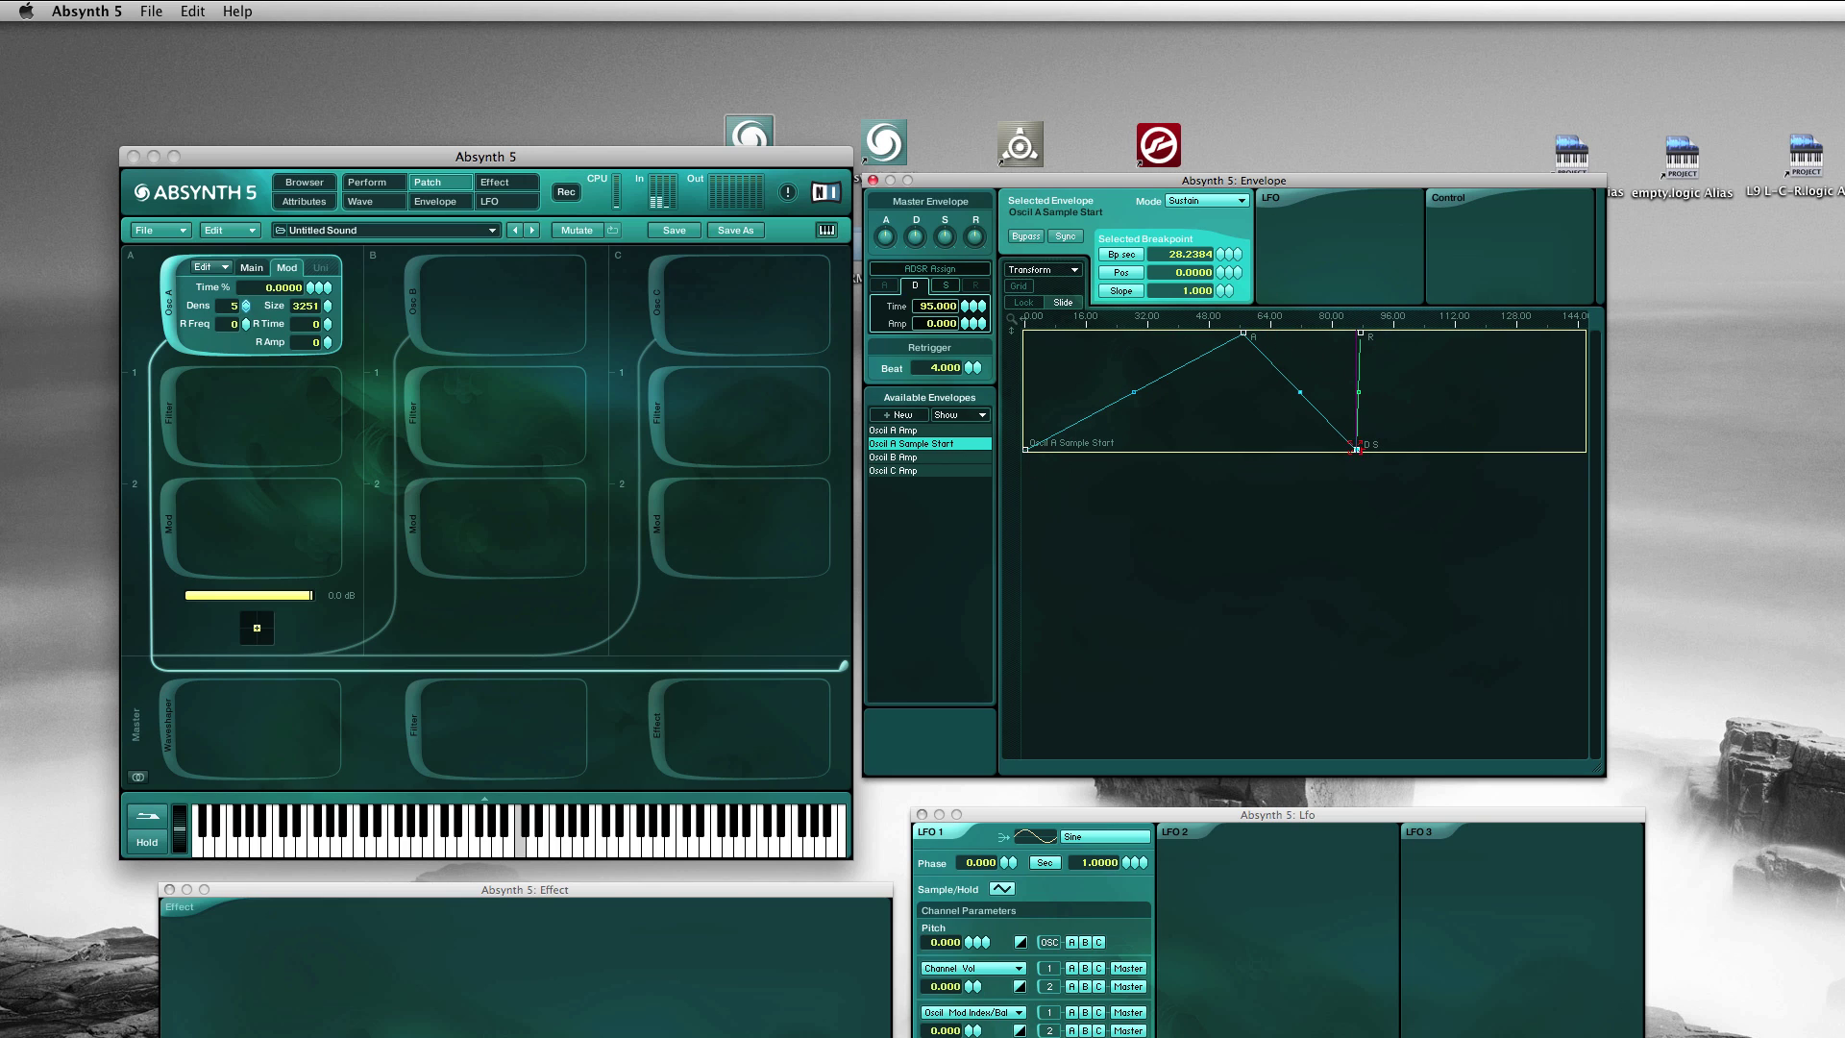
left_click_drag(1357, 450, 1419, 450)
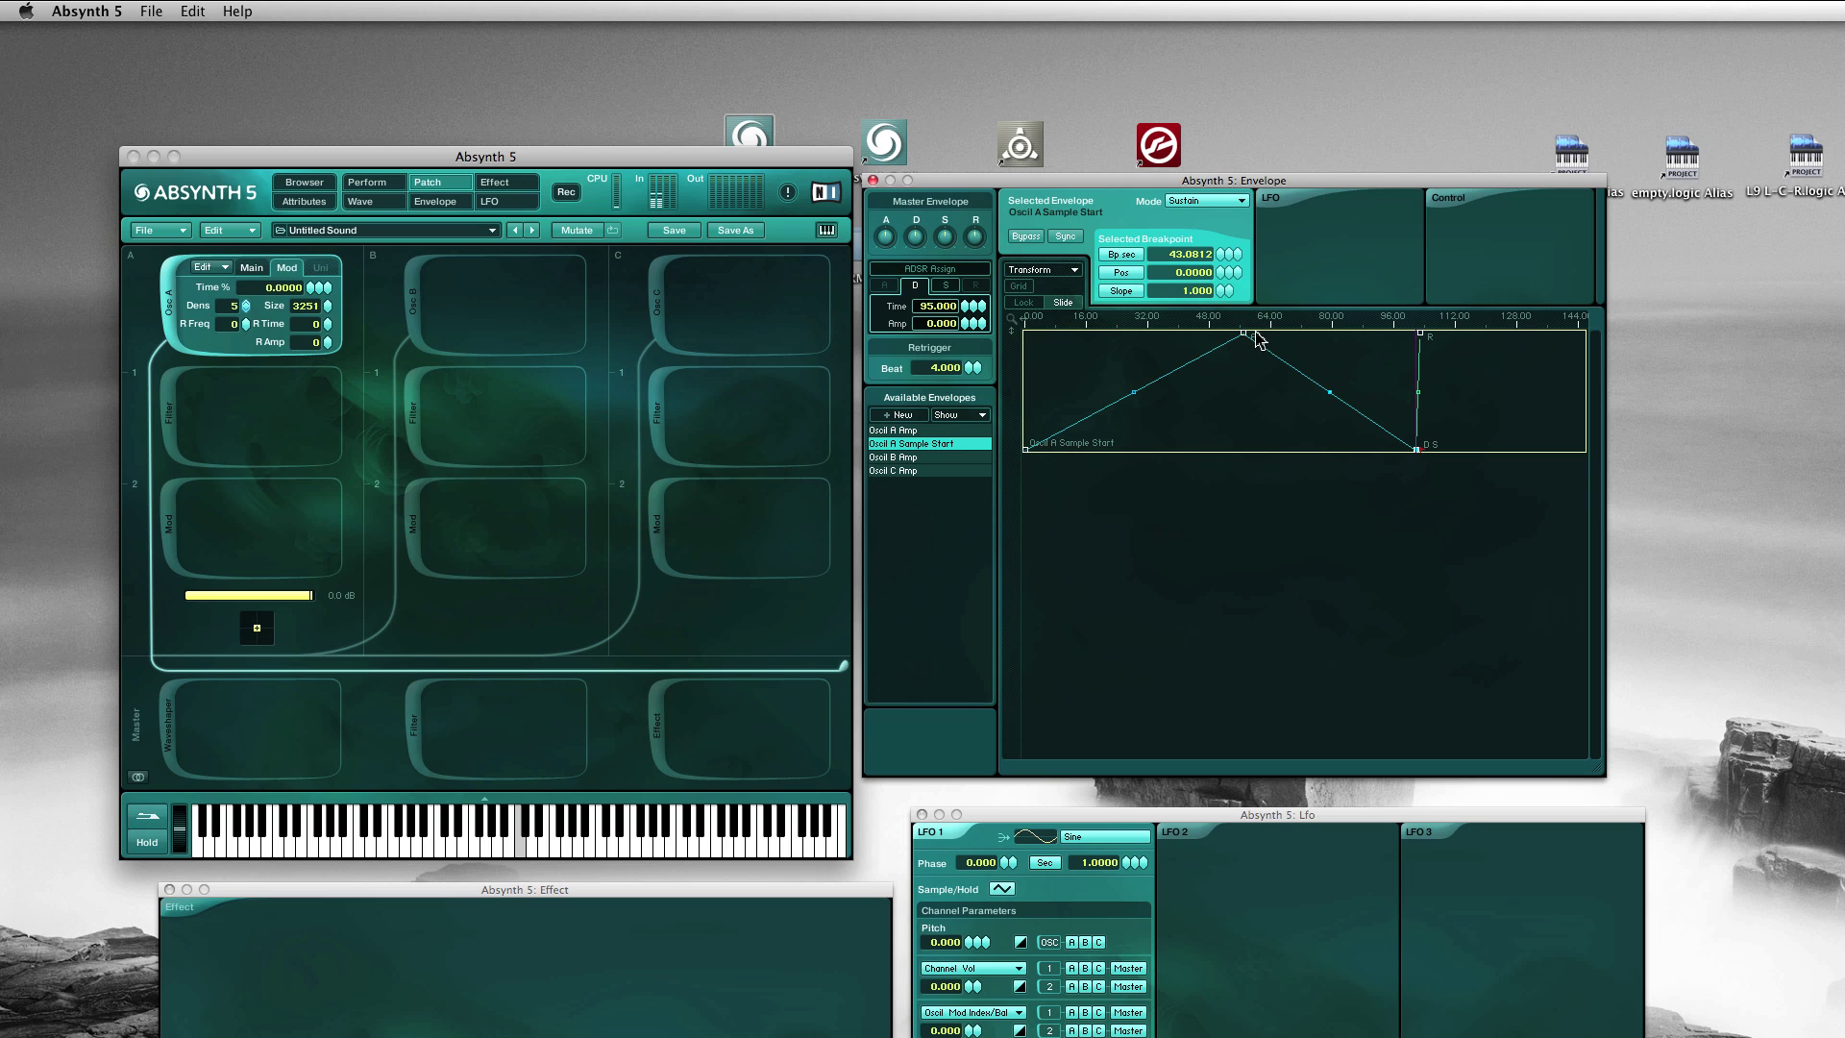
left_click(1180, 201)
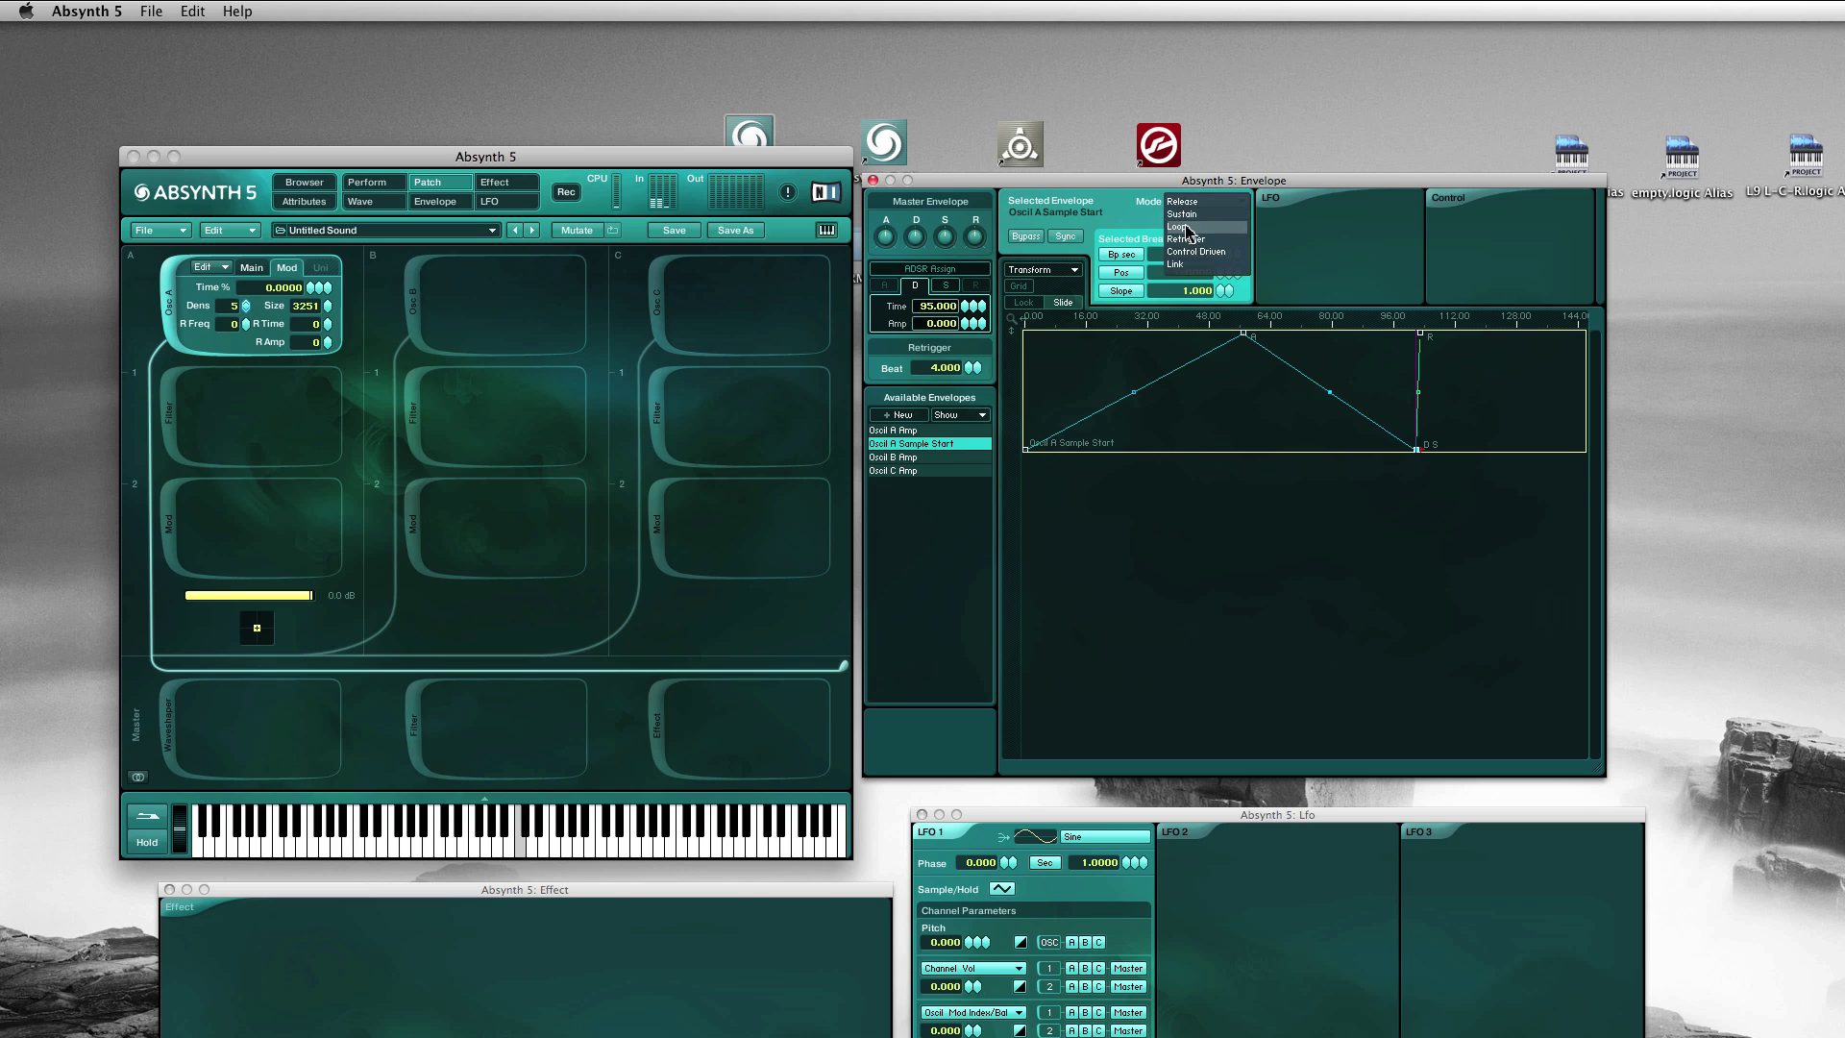
left_click(1188, 228)
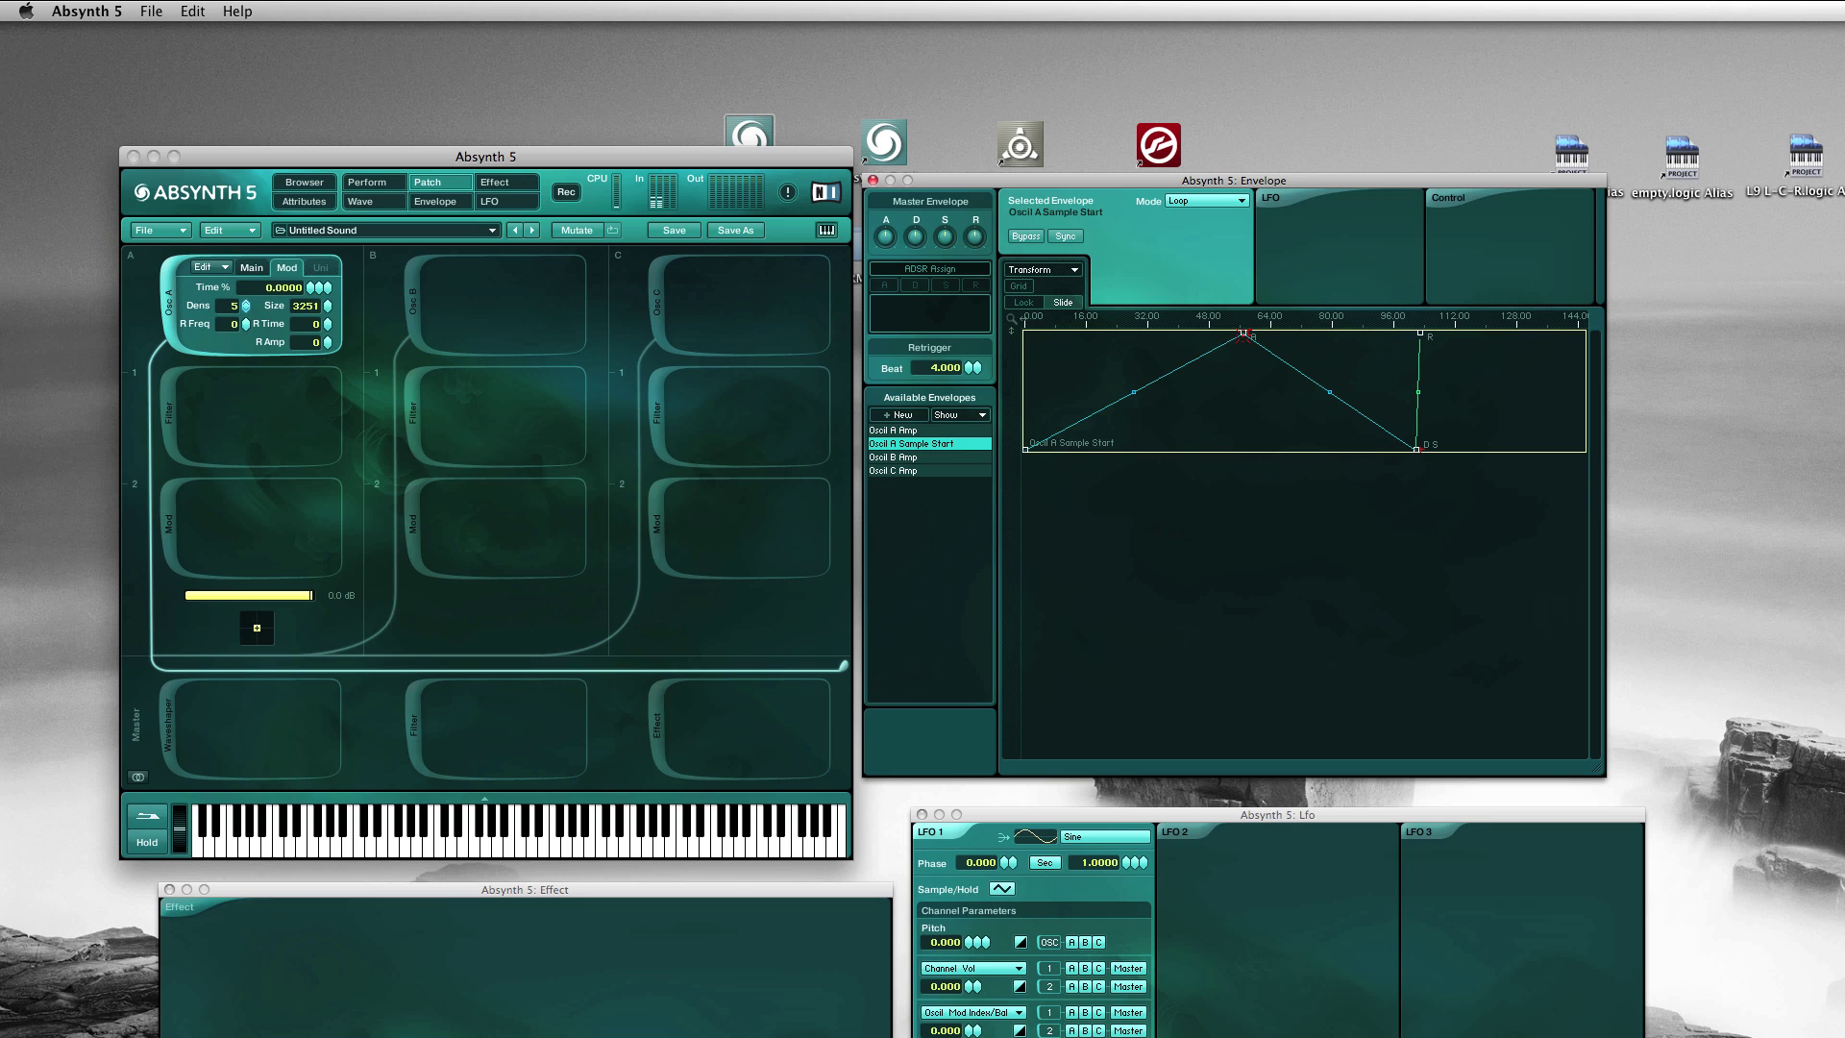
left_click(1243, 333)
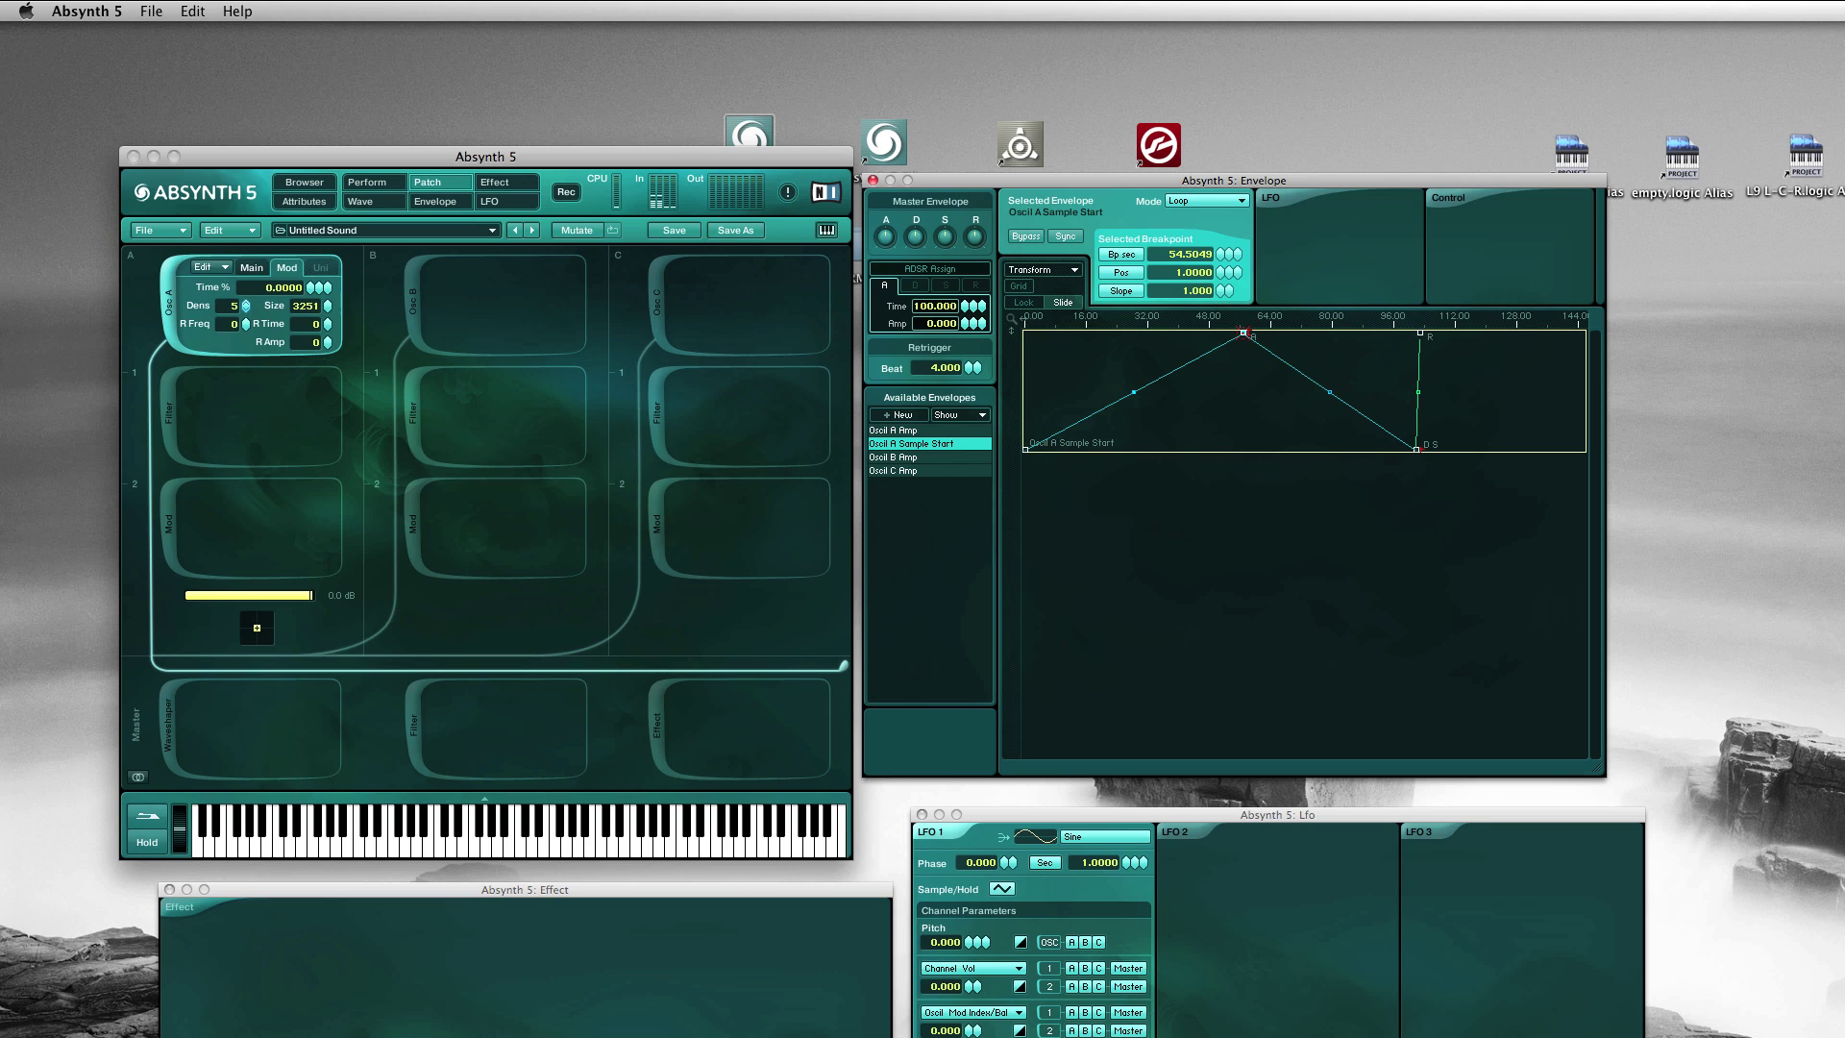
Set the peak breakpoint's Time Macro to Env: Oscil Sample Start with Time Scale 90.
left_click(1466, 204)
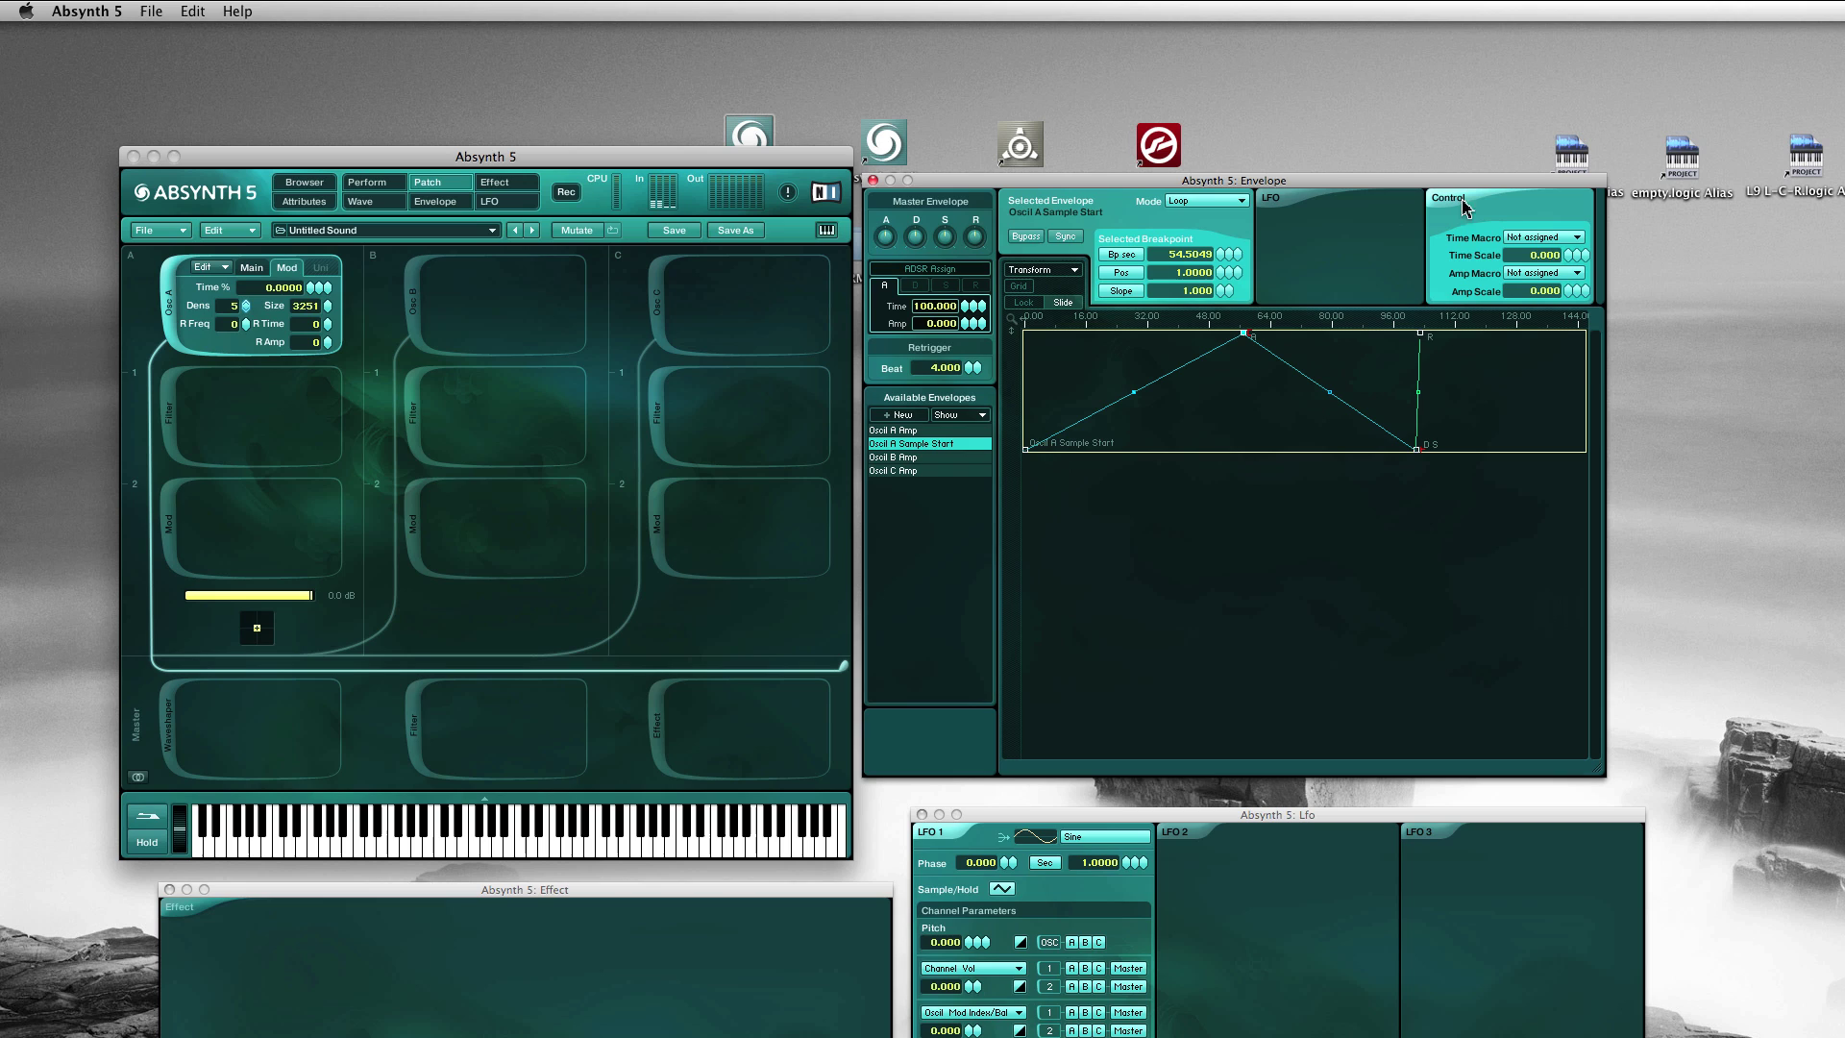
left_click(1542, 238)
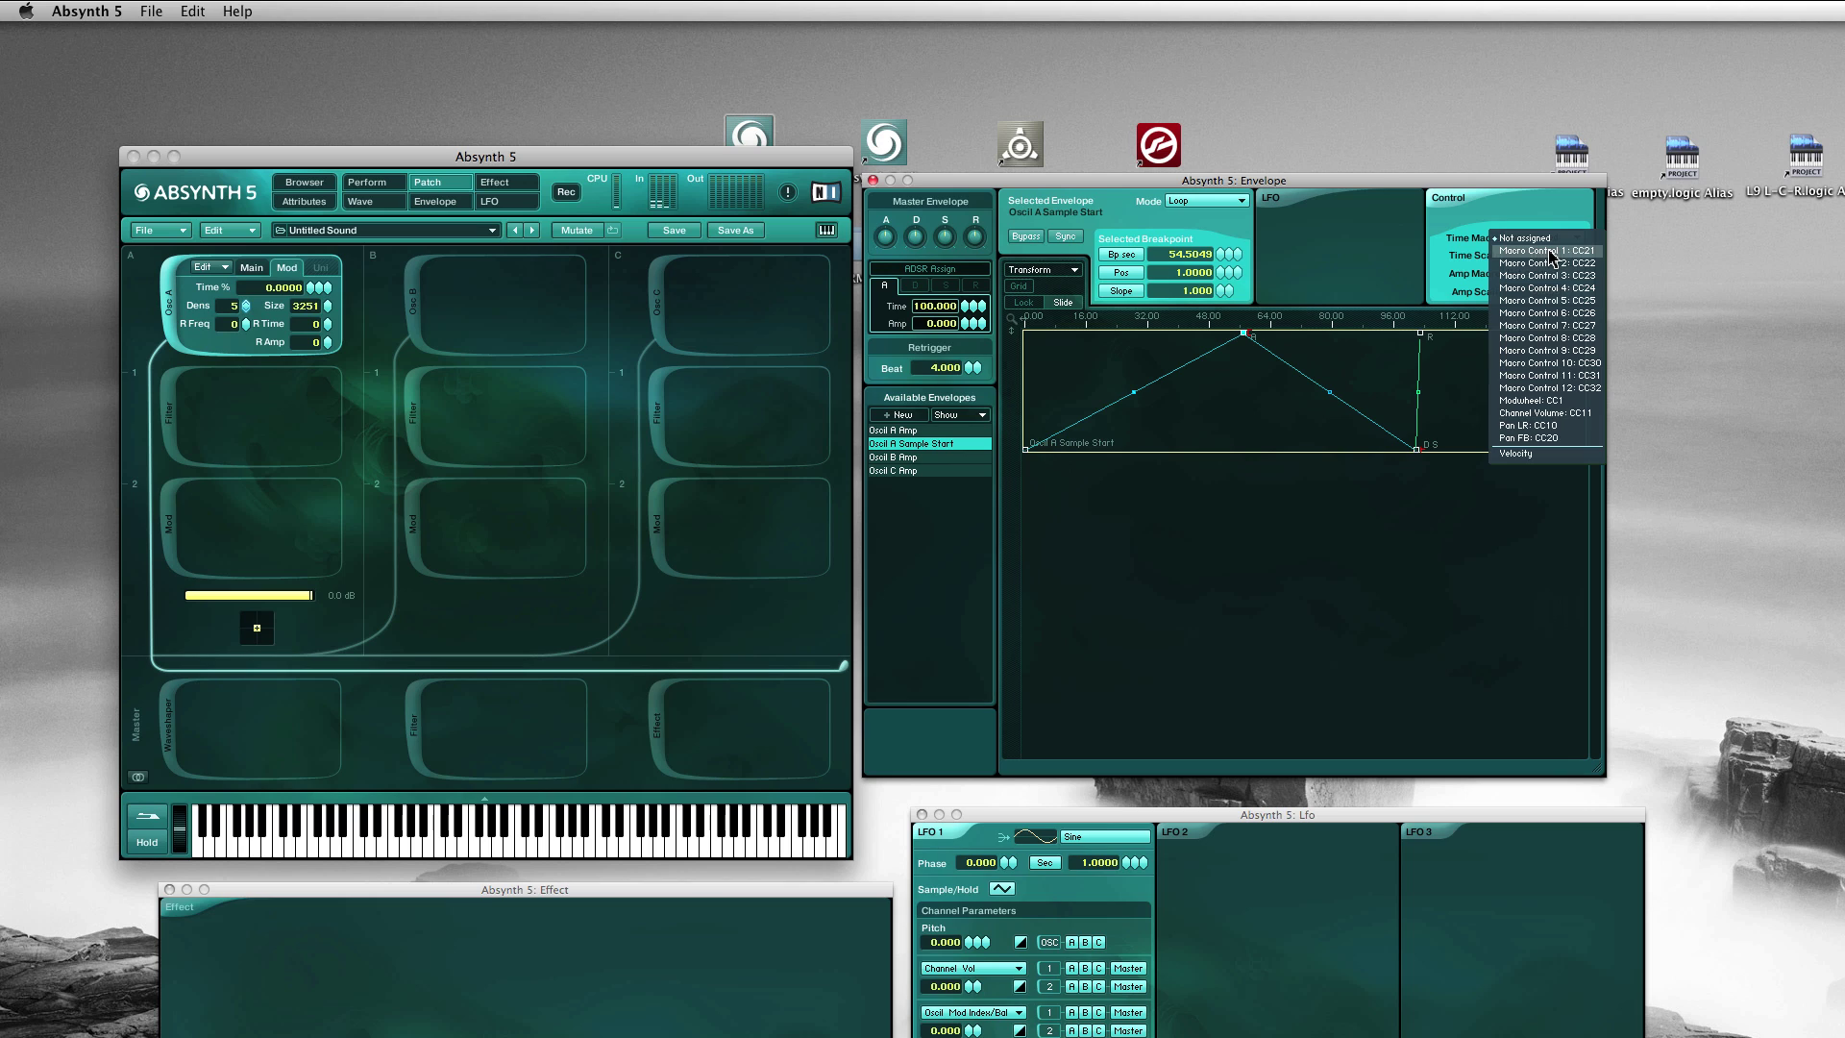
left_click(1549, 251)
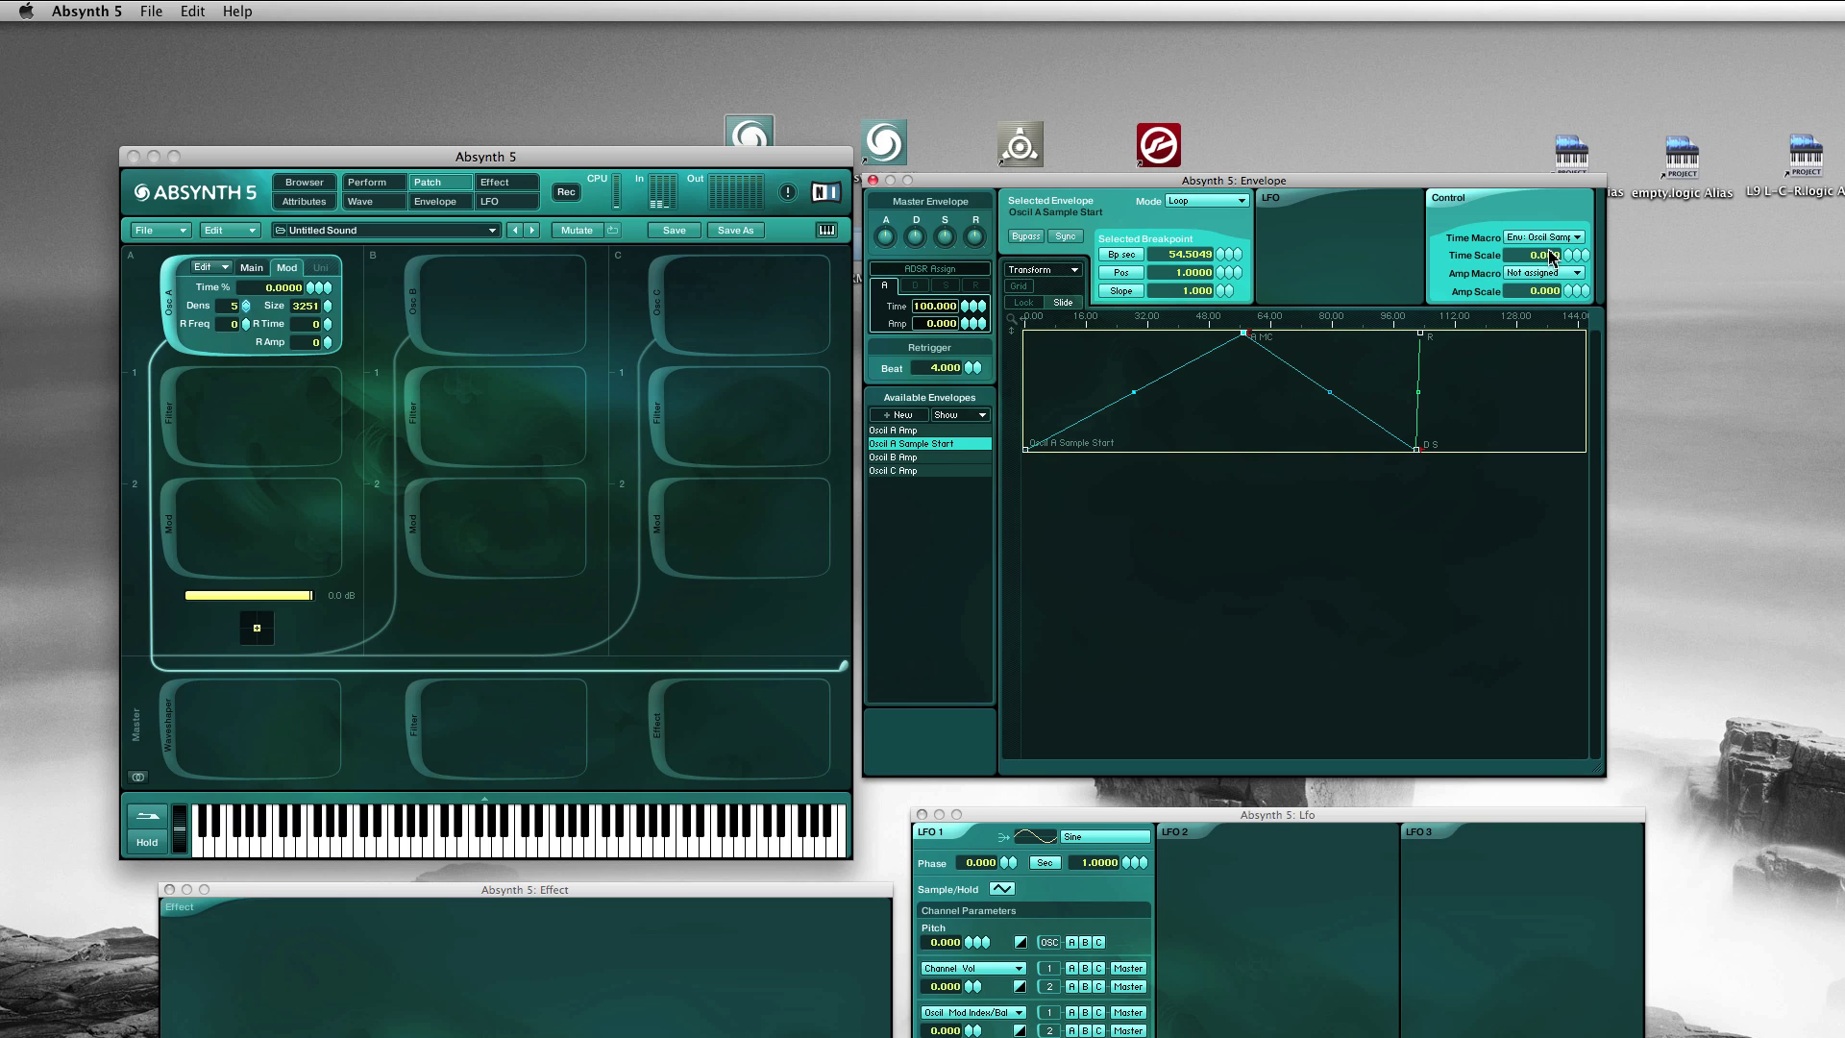
double_click(1551, 257)
type("90")
key("Return")
On the Perform page, drag the Env: Oscil Sample Start slider to shift the peak.
left_click(368, 186)
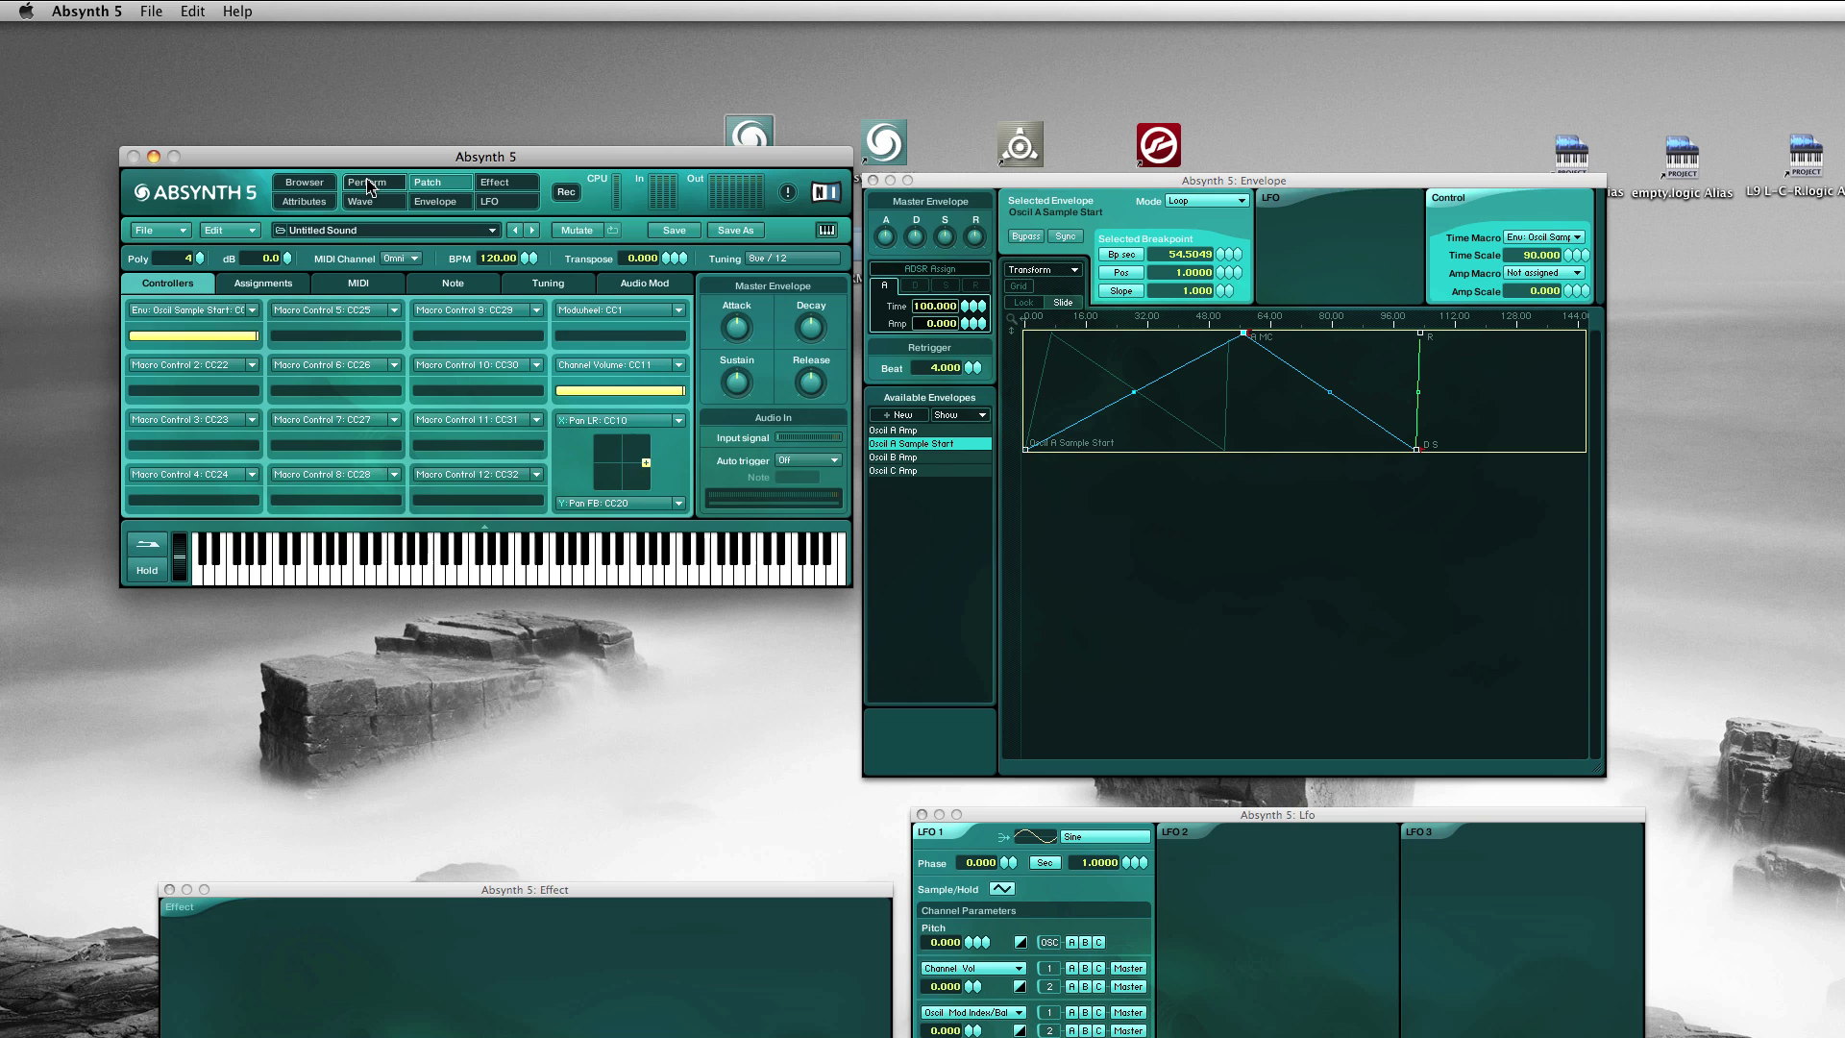
left_click_drag(144, 337, 314, 390)
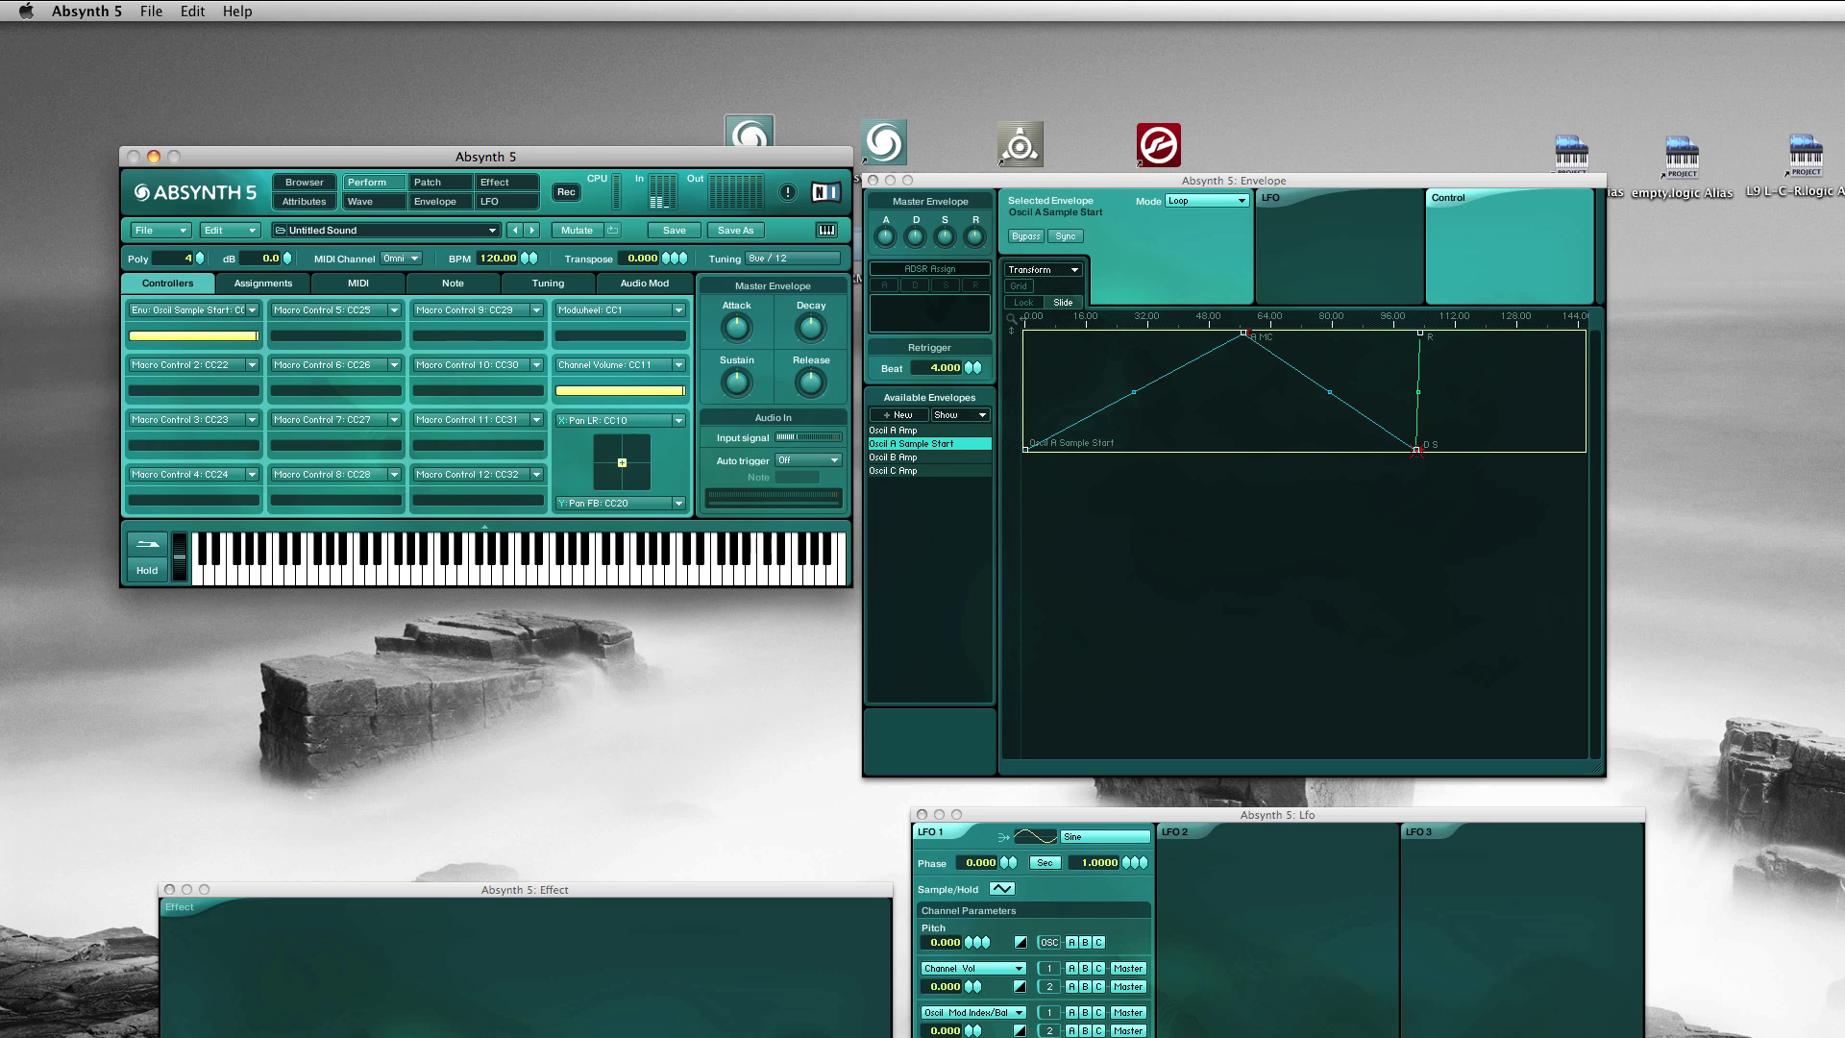
Give the D S breakpoint Time Macro Env: Oscil Sample Start with Time Scale 90.
left_click(1417, 449)
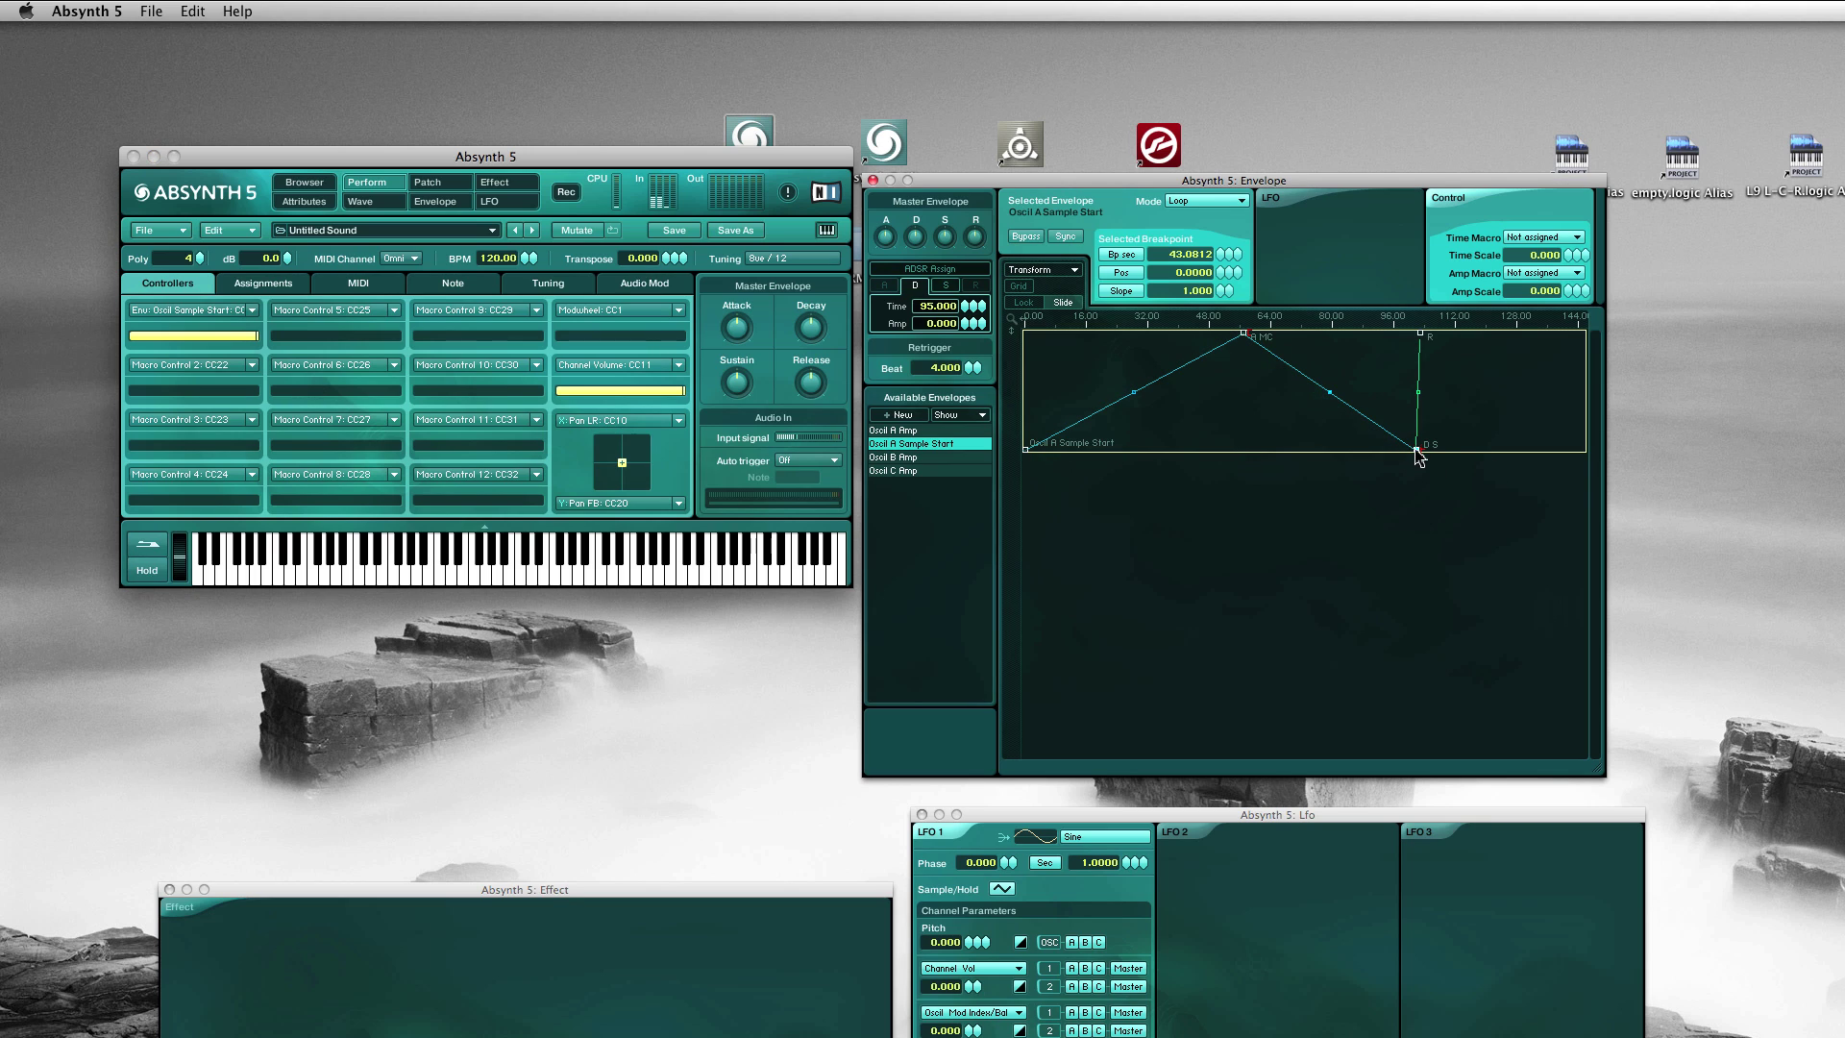
left_click(1563, 242)
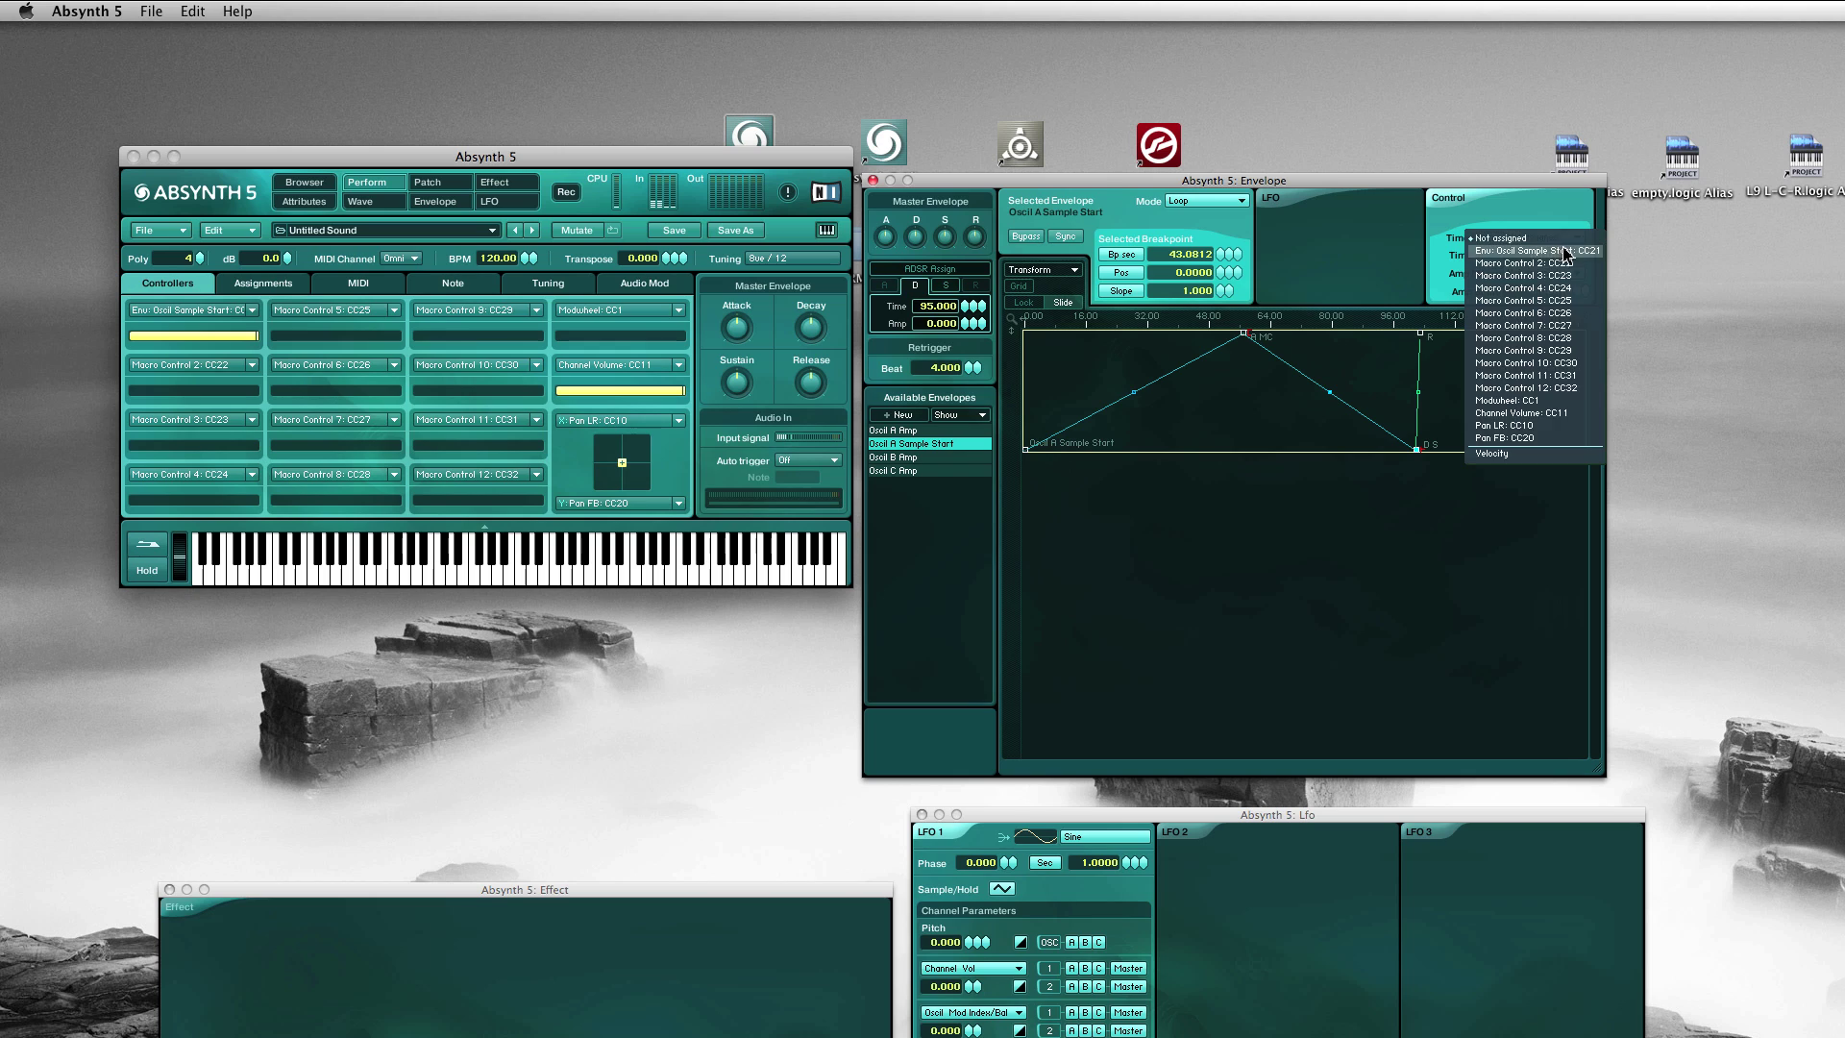
left_click(1565, 251)
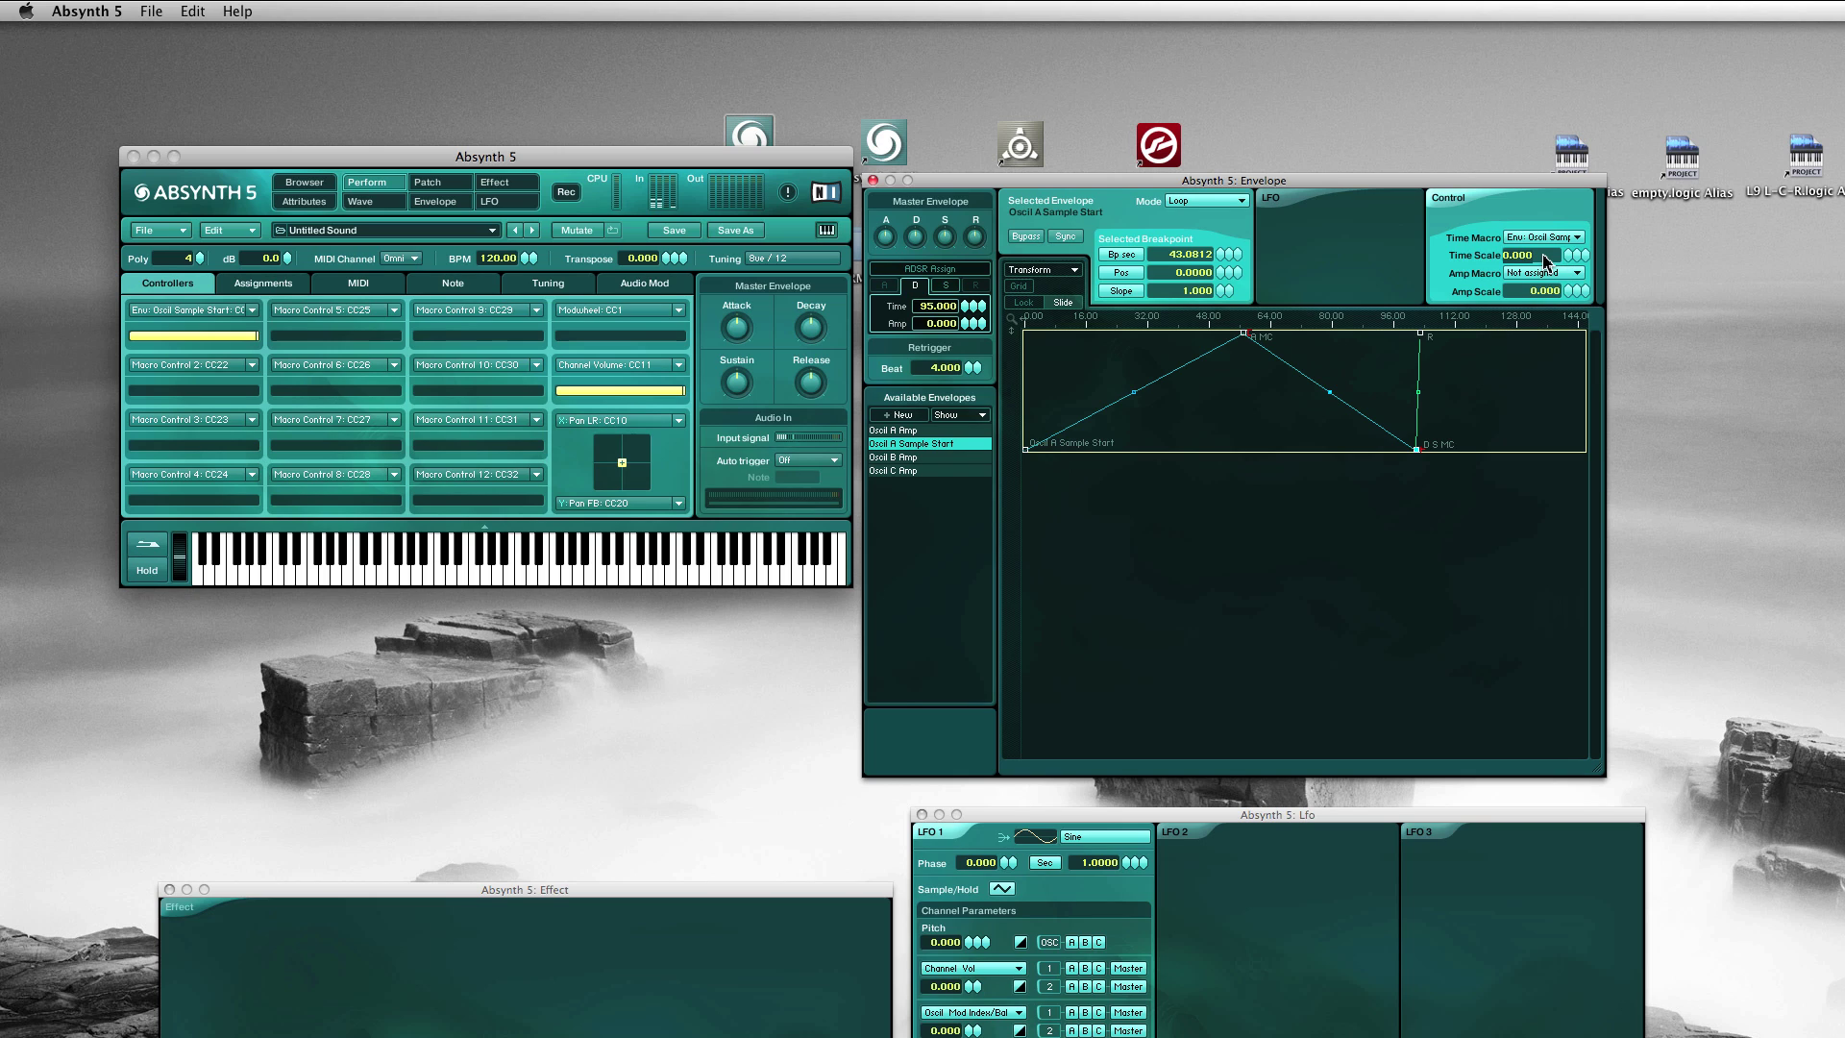
type("90")
key("Return")
left_click_drag(255, 341, 69, 363)
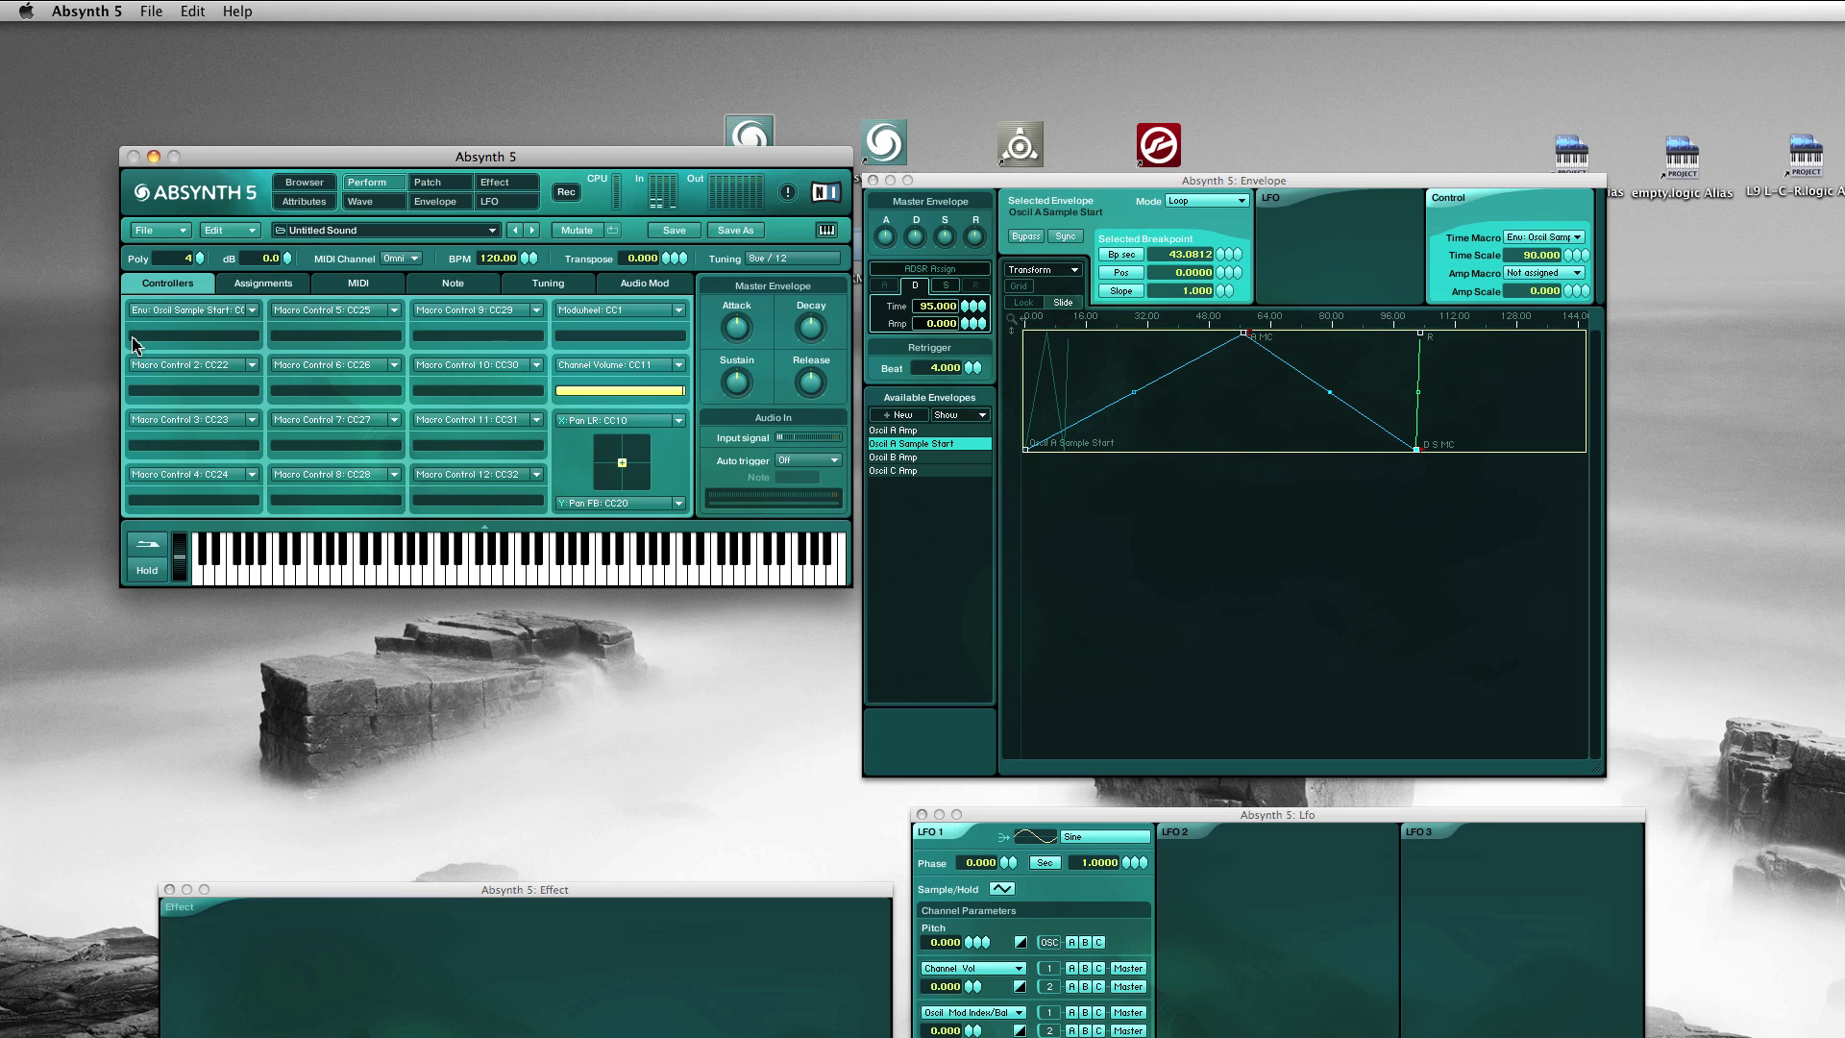
left_click_drag(134, 344, 259, 346)
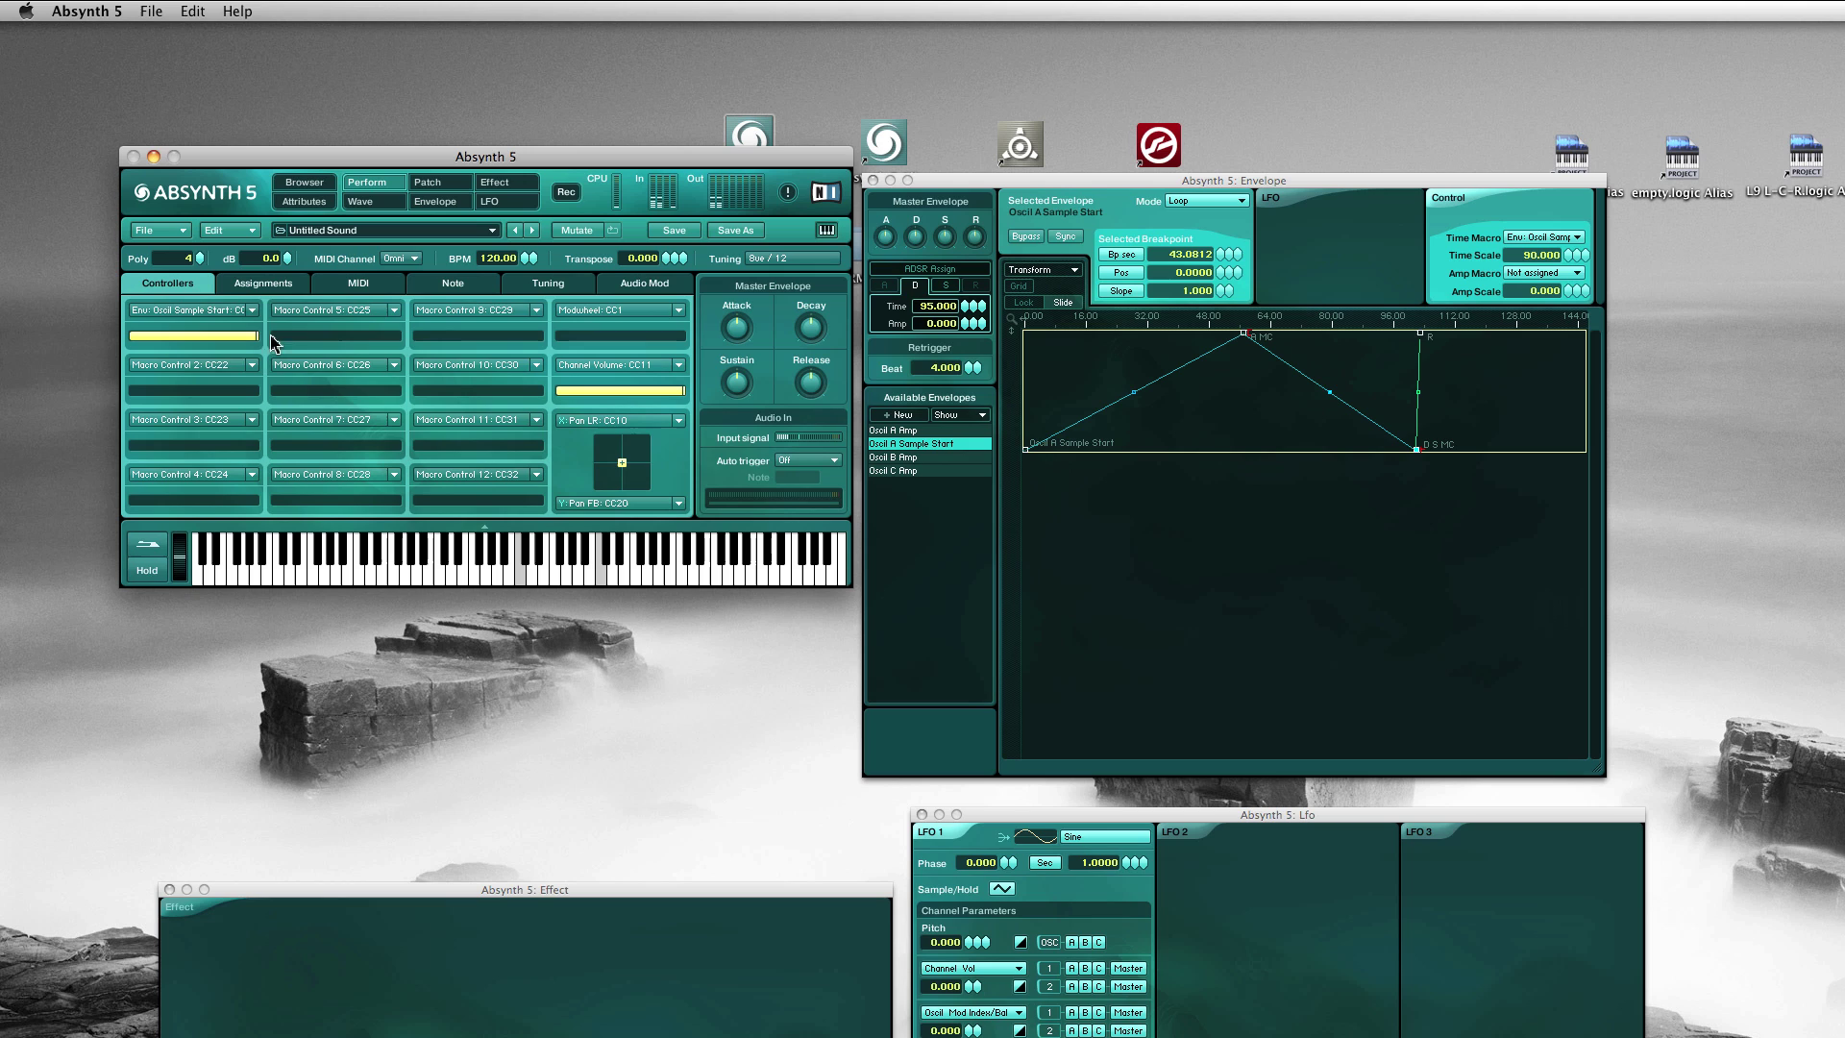
left_click_drag(257, 341, 121, 368)
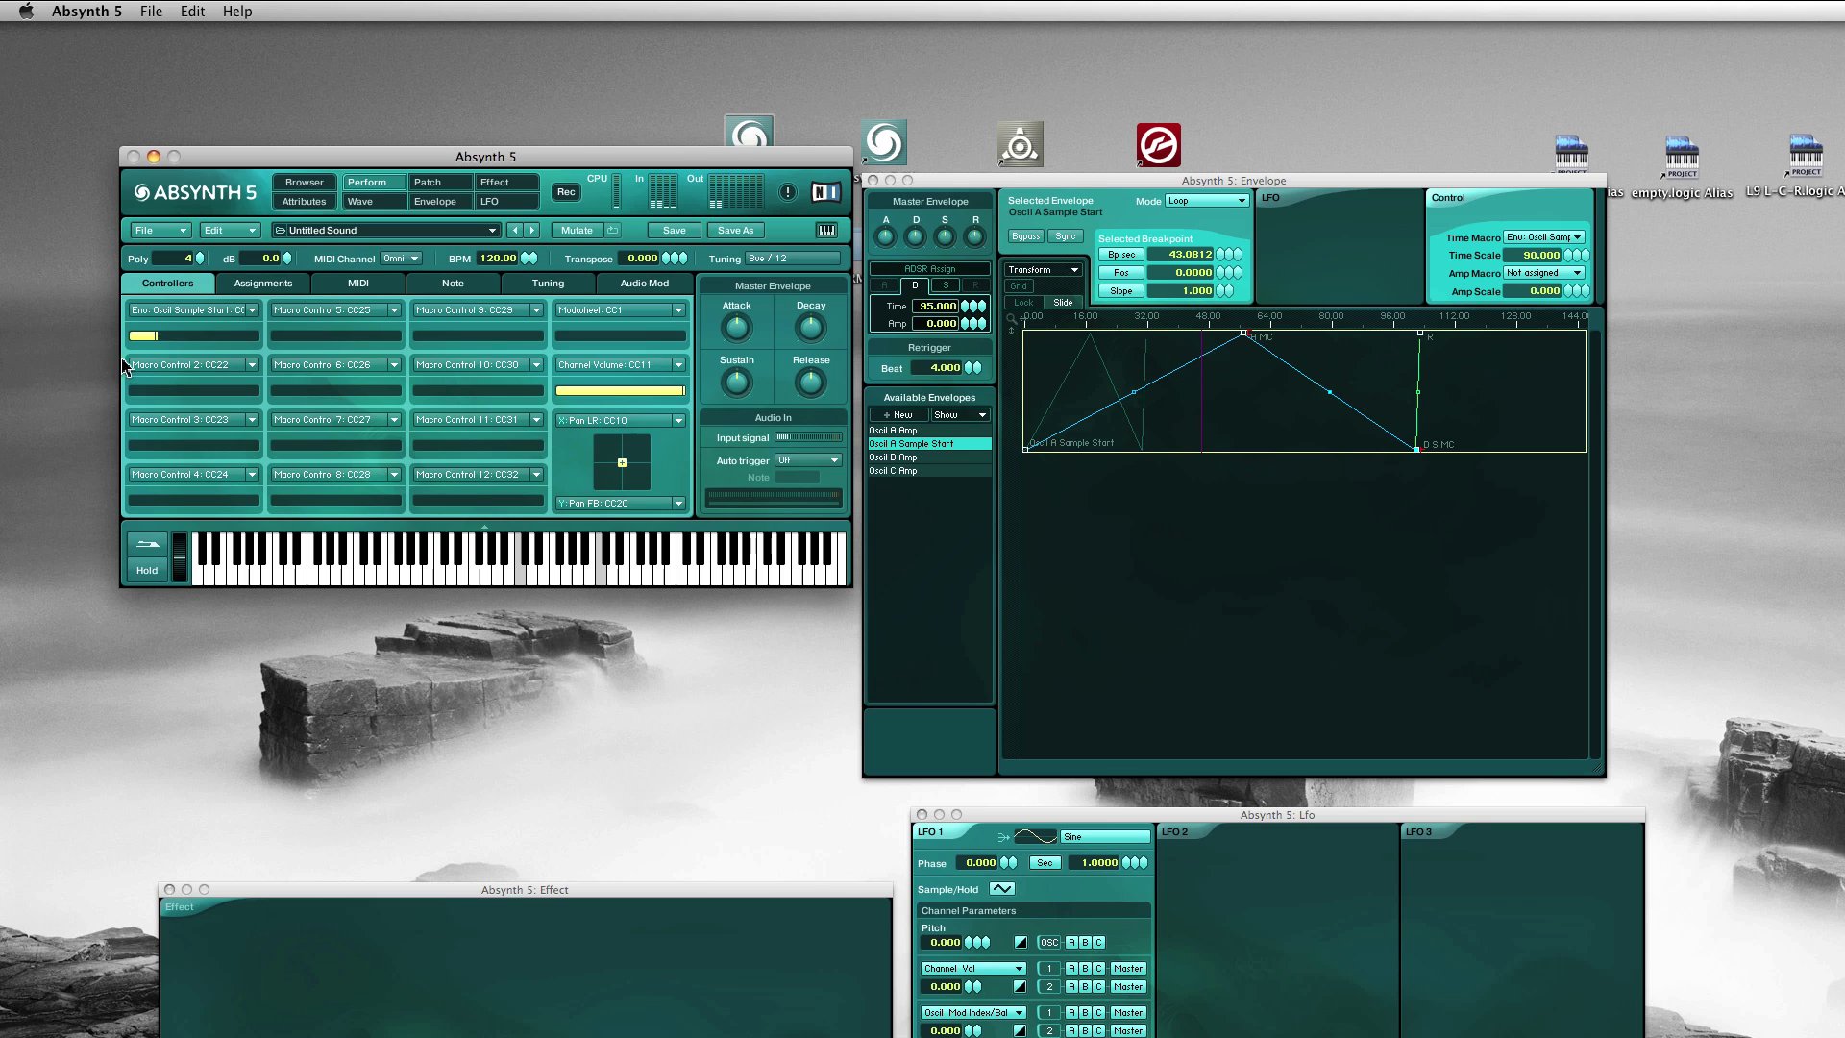
left_click_drag(149, 344, 130, 348)
left_click_drag(149, 344, 346, 372)
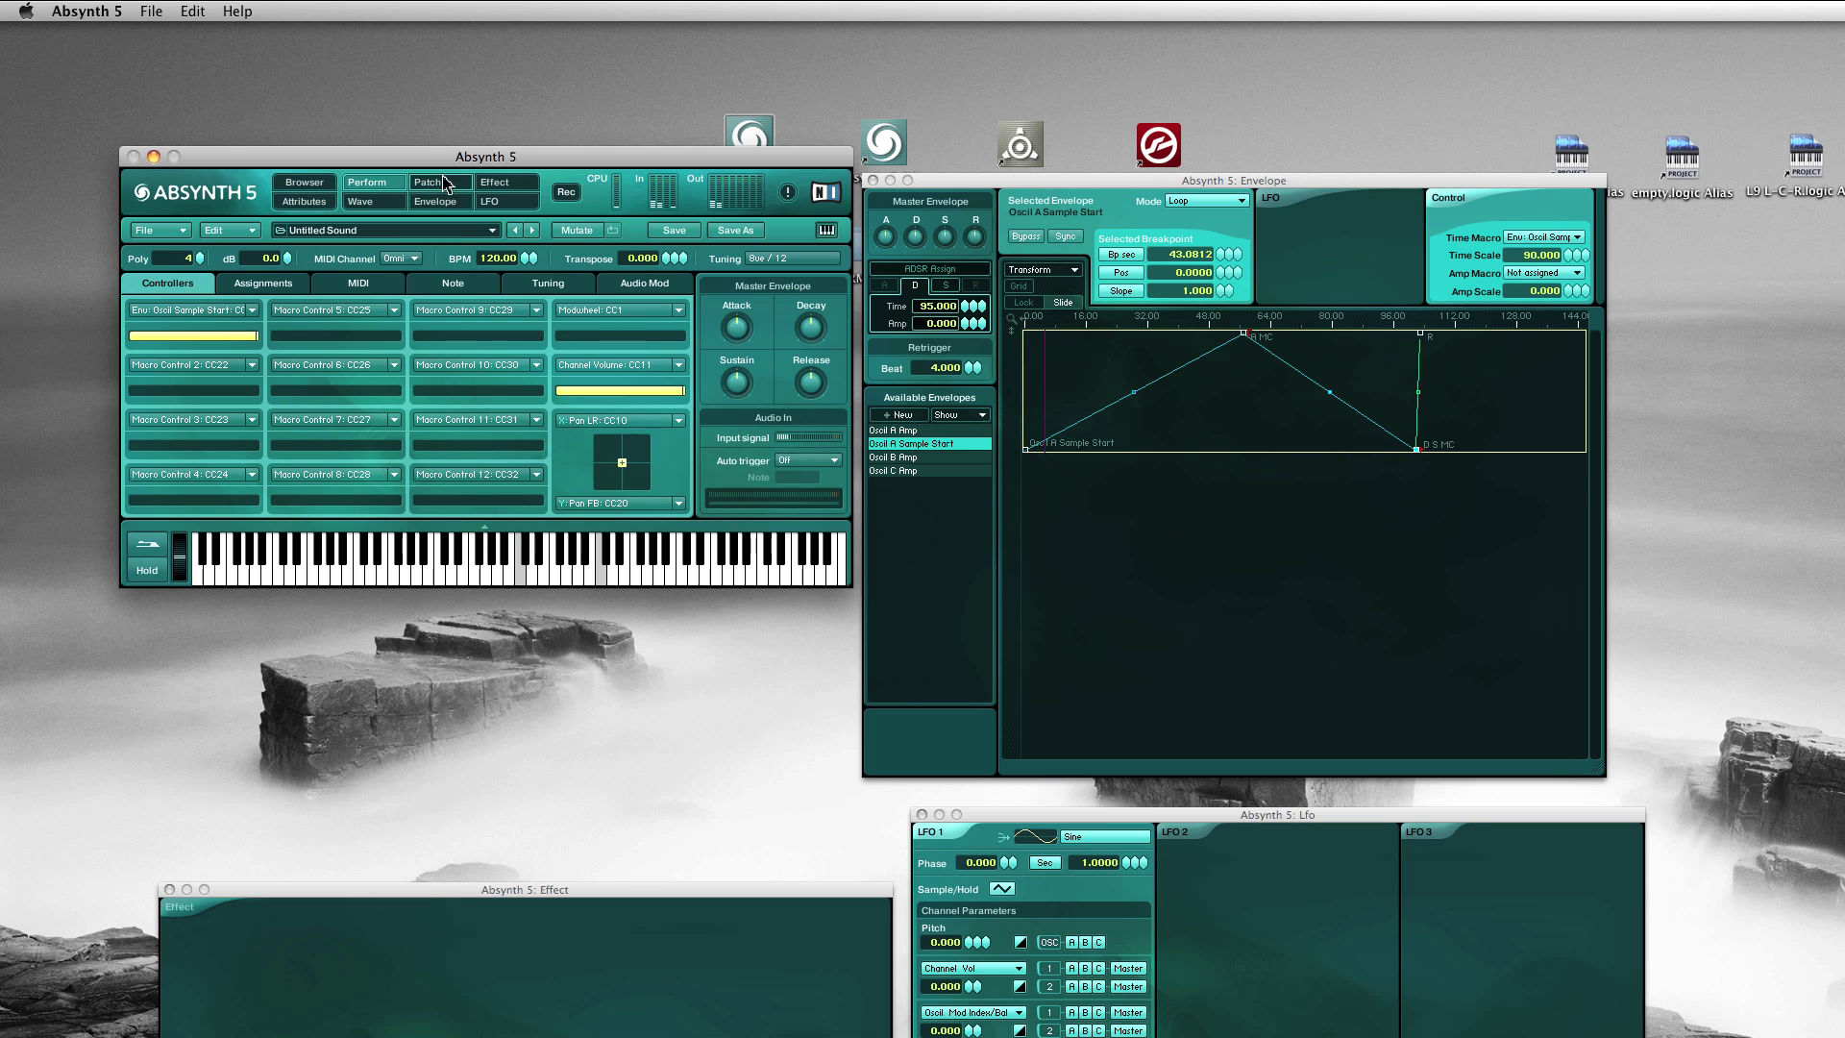
Back on the Perform page, lower the Env: Oscil Sample Start macro to about two-thirds.
left_click(445, 185)
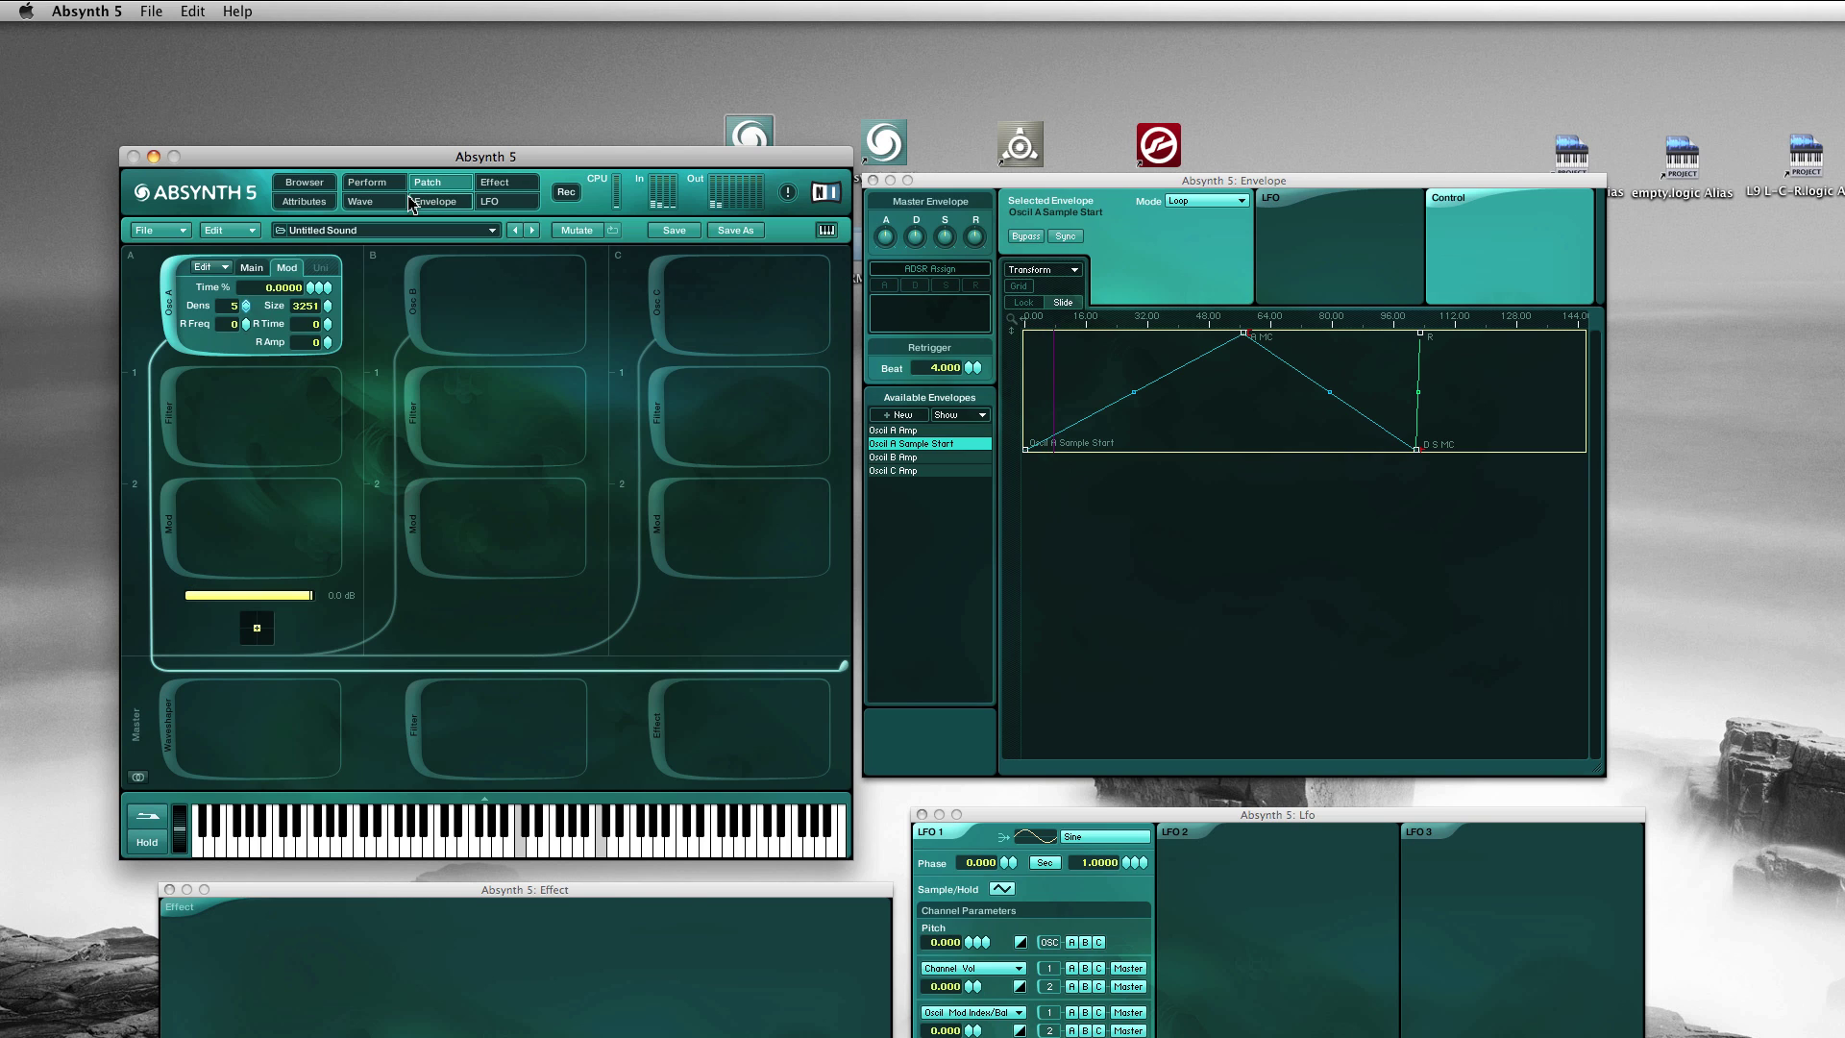
left_click(398, 183)
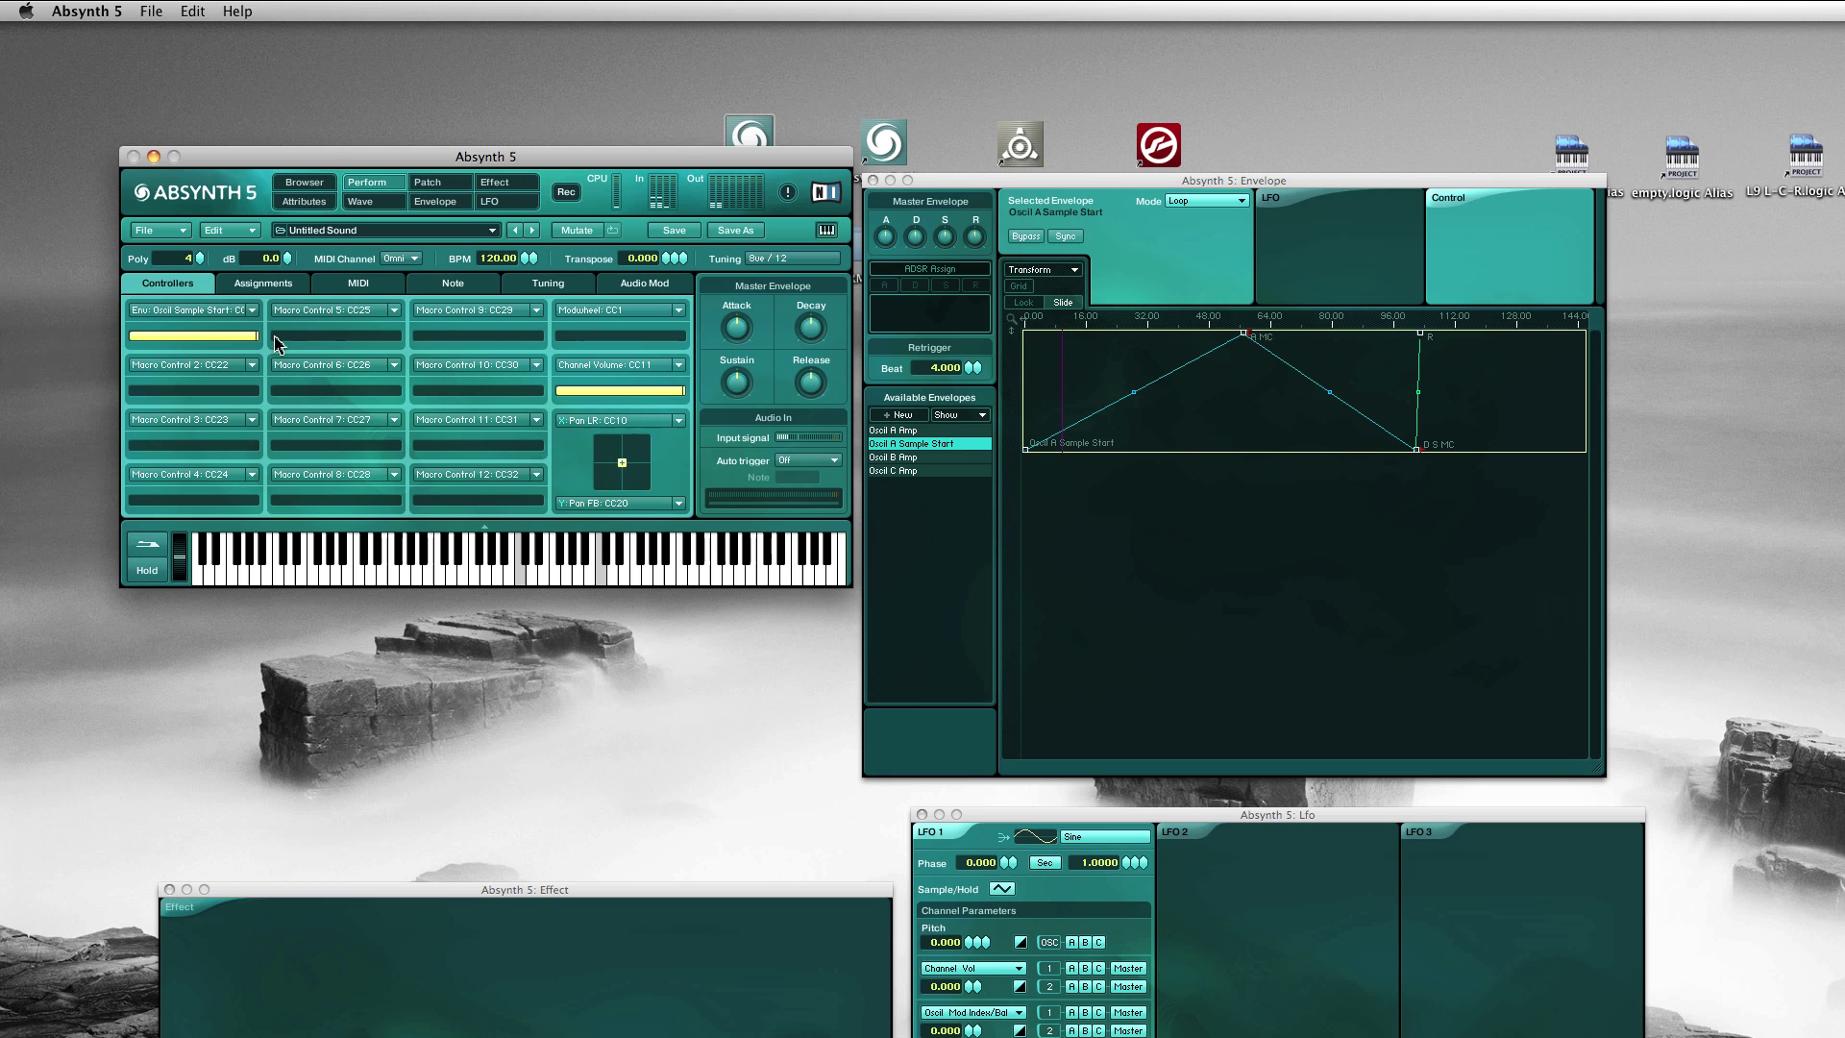
mouse_move(256, 336)
left_mouse_down()
mouse_move(84, 355)
mouse_move(281, 357)
left_mouse_up()
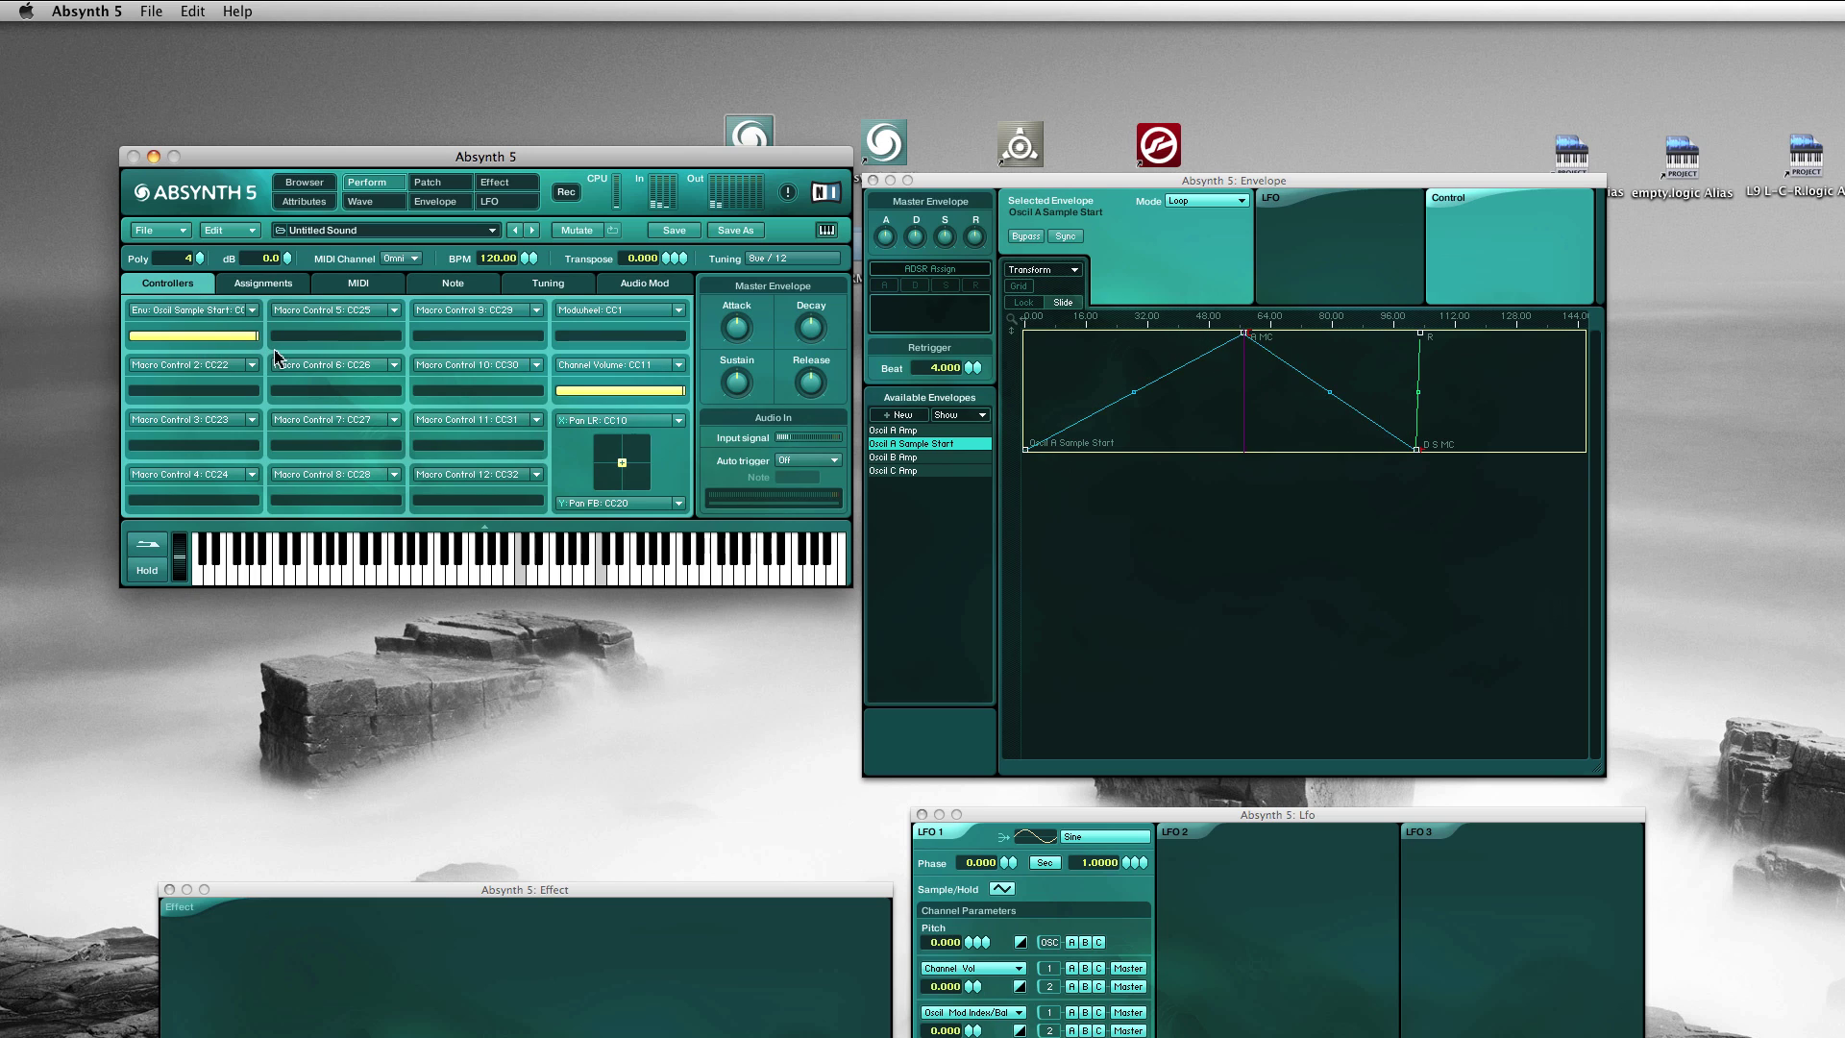
Move the macro-linked peak earlier, keep it at full level, and raise the envelope's starting point.
left_click(1154, 388)
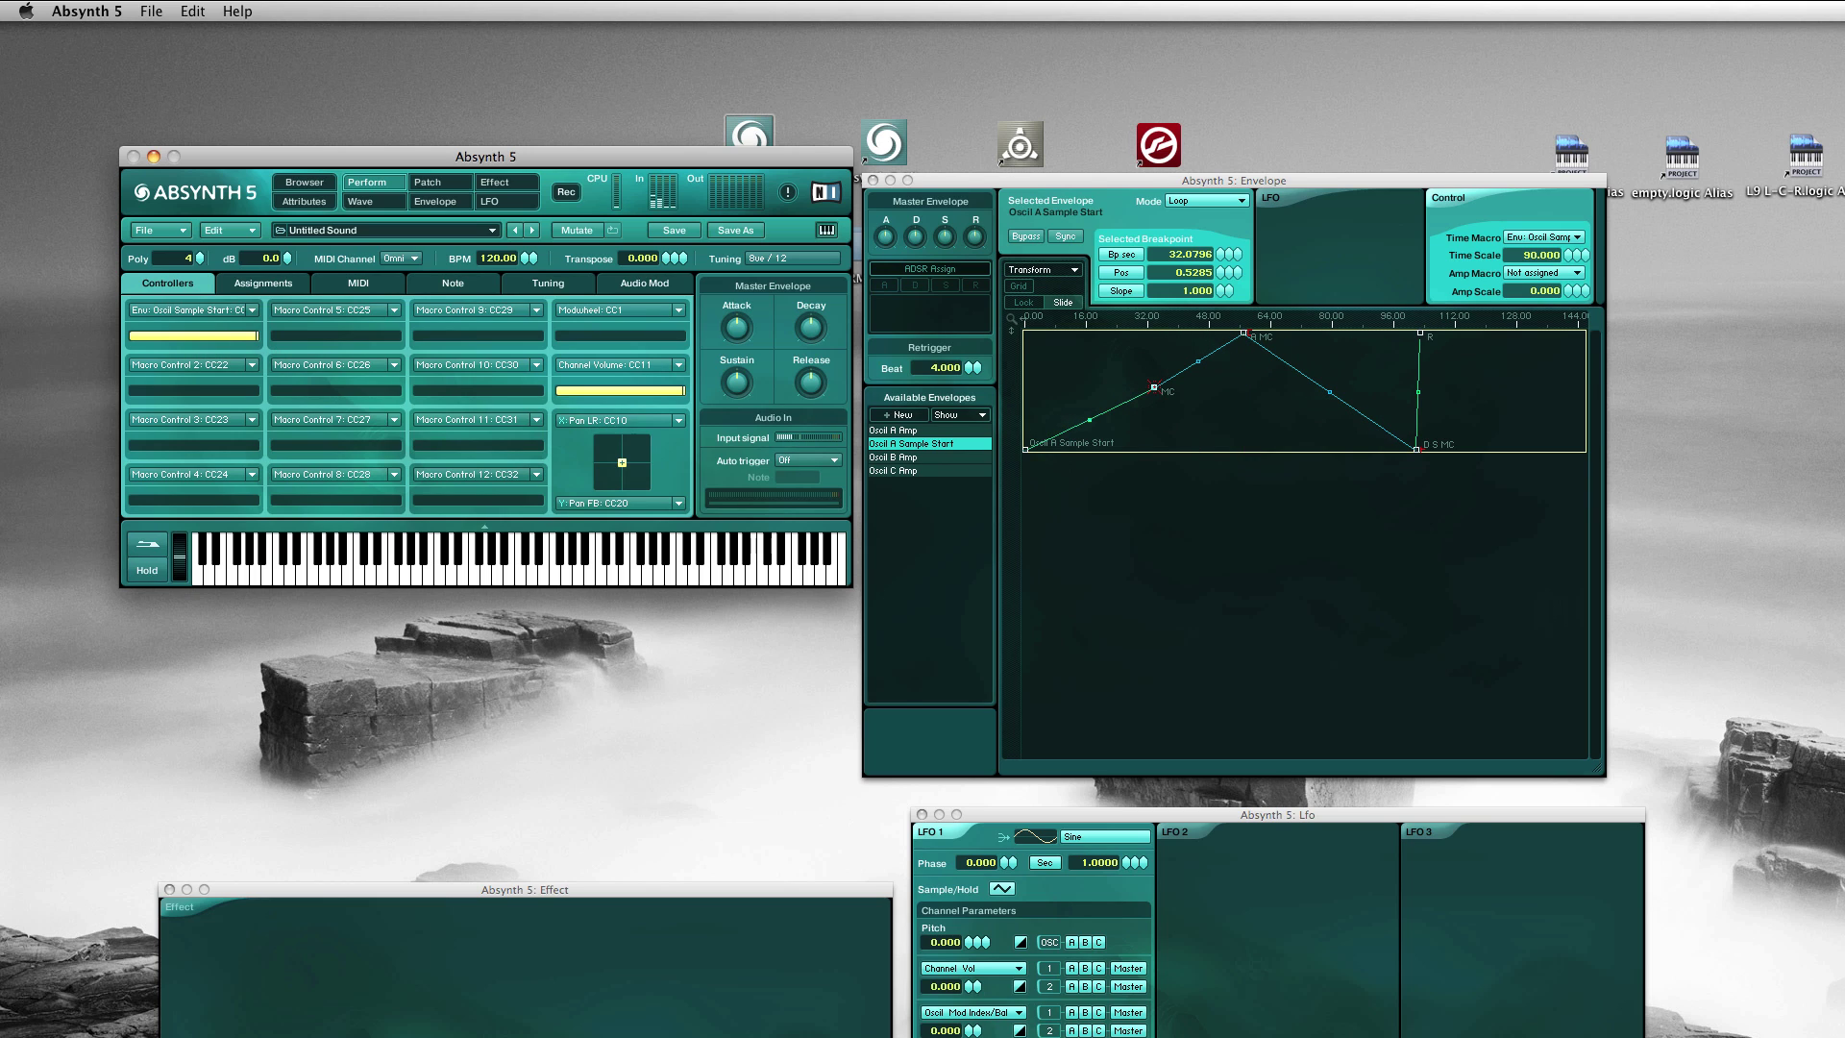
left_click(1154, 388, "alt")
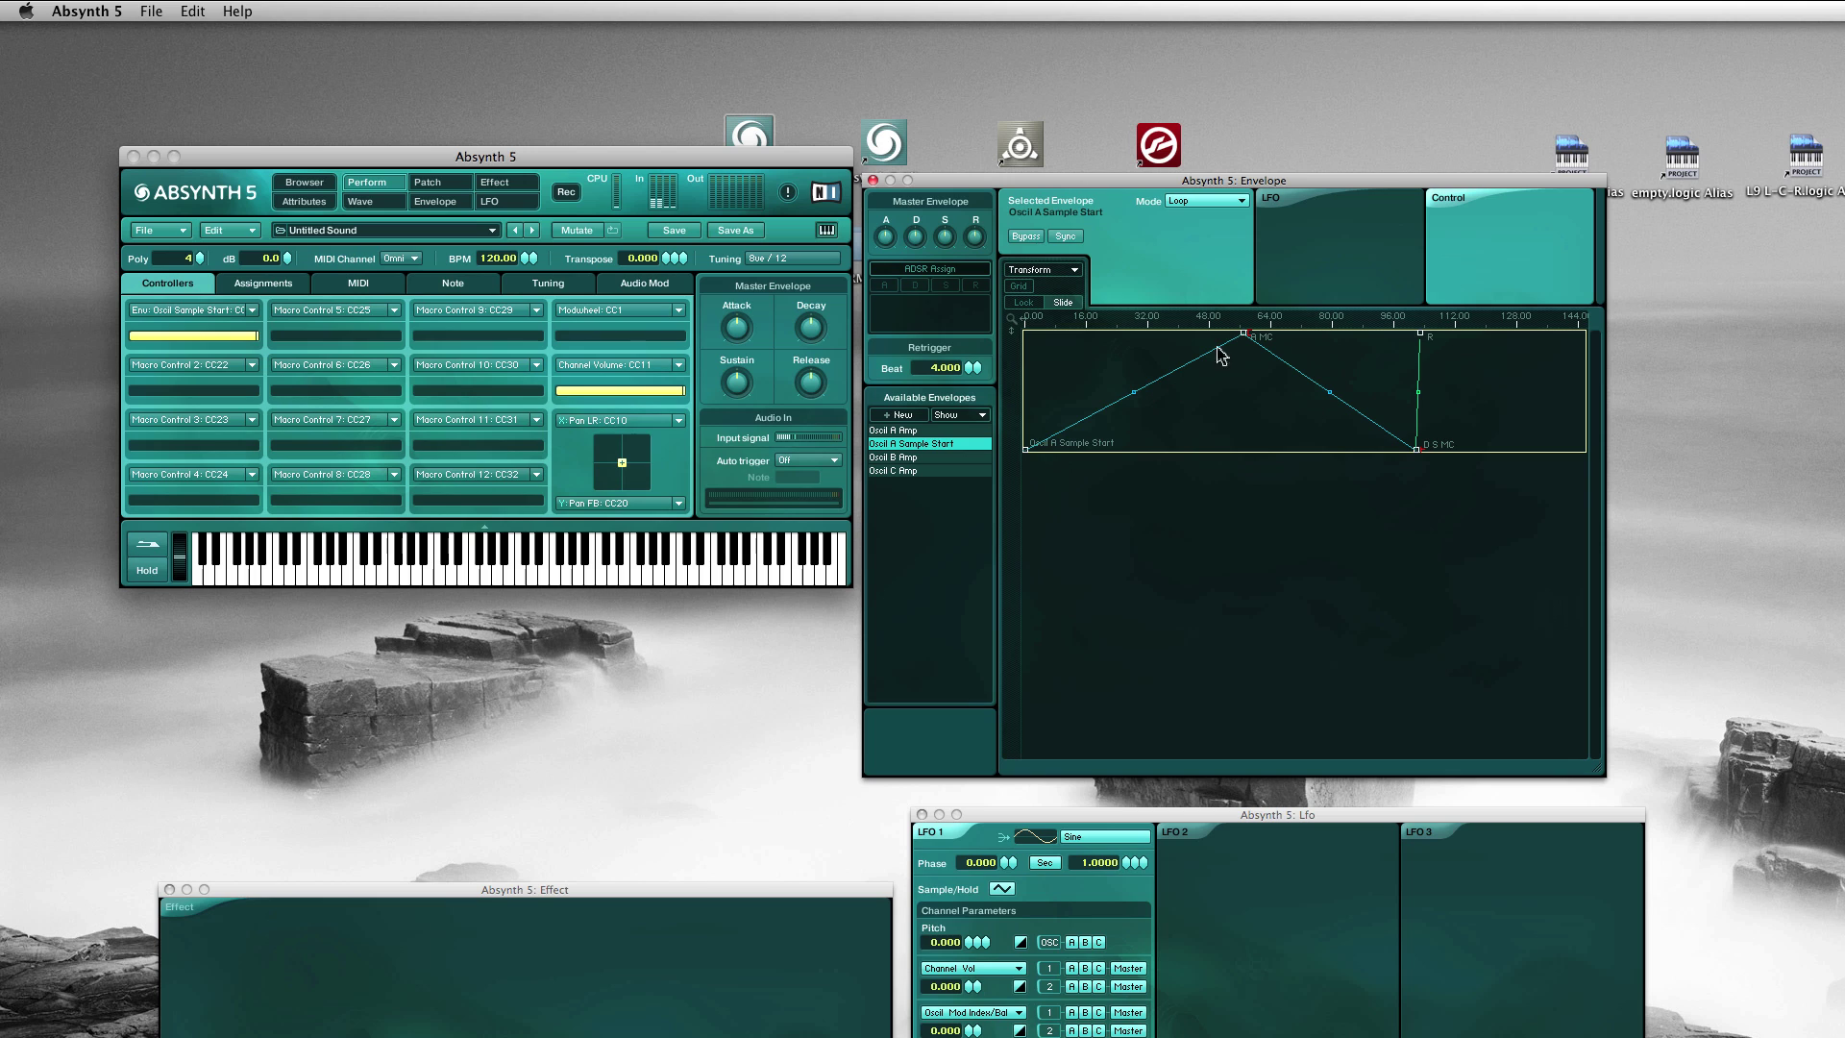
left_click_drag(1244, 336, 1196, 396)
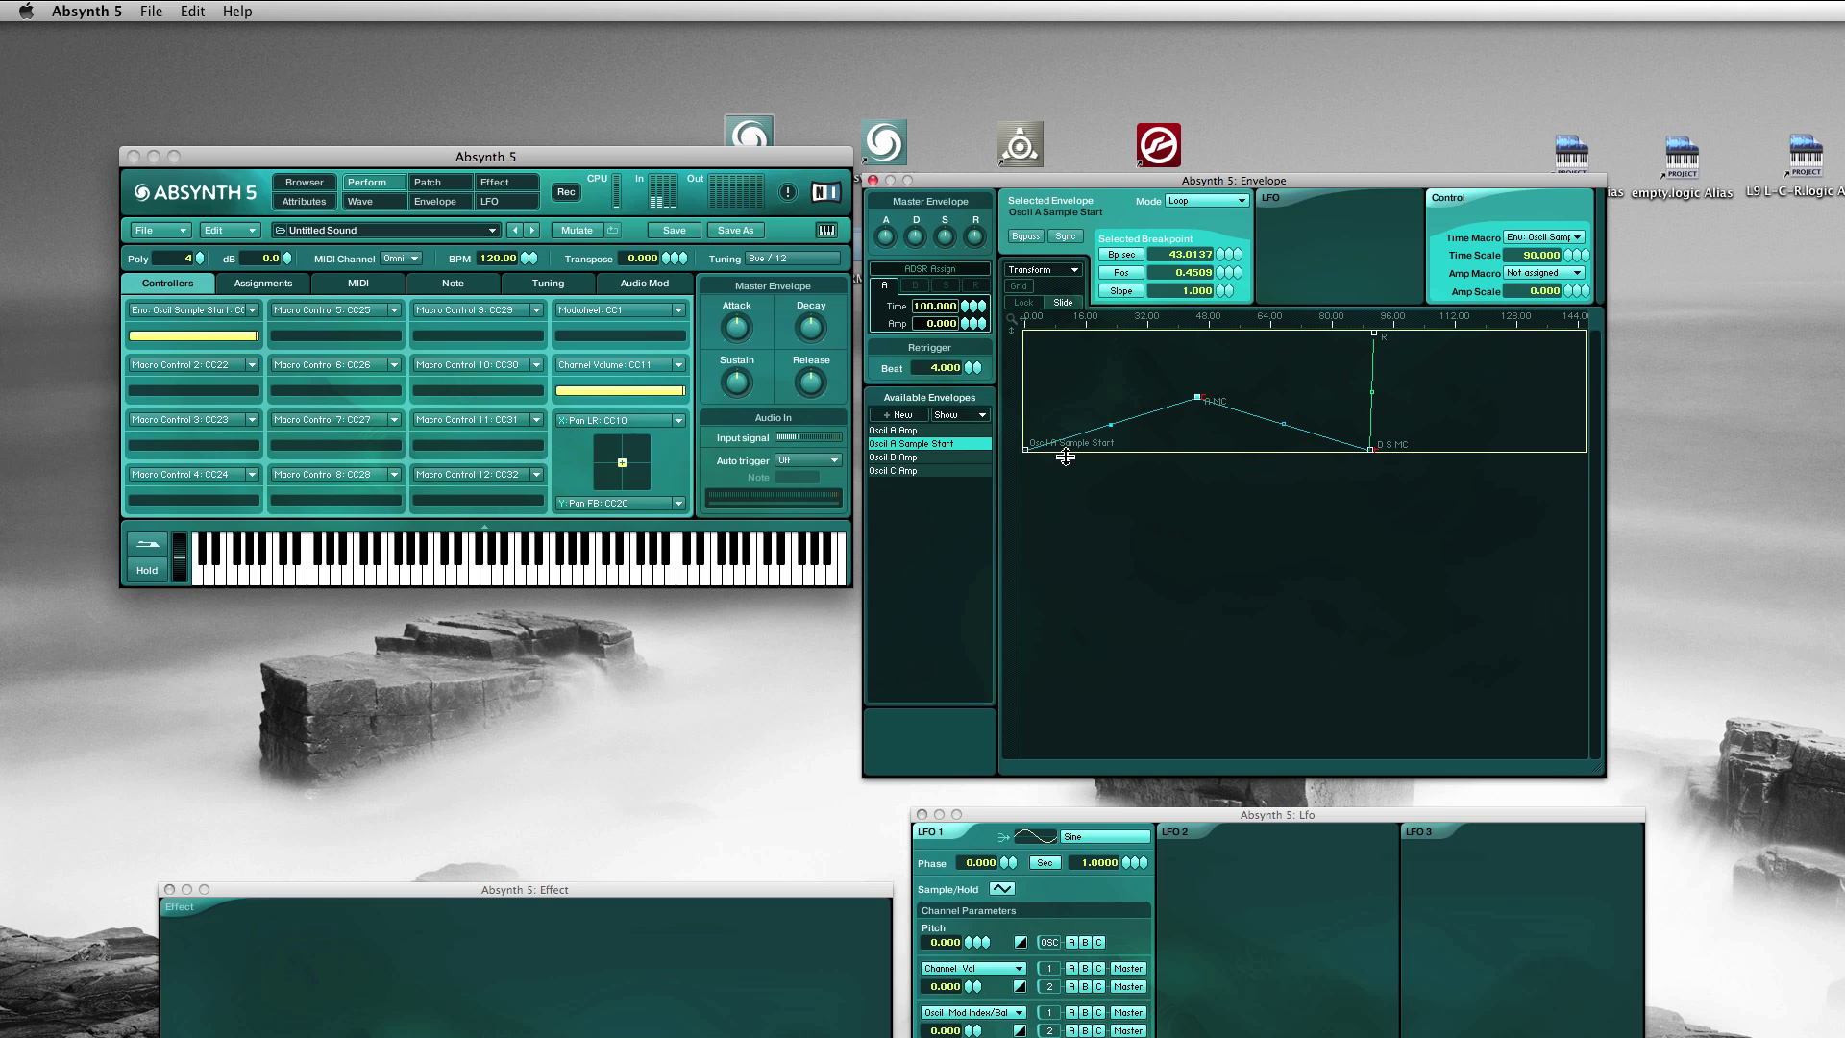
left_click_drag(1026, 448, 1025, 397)
left_click_drag(1198, 396, 1196, 333)
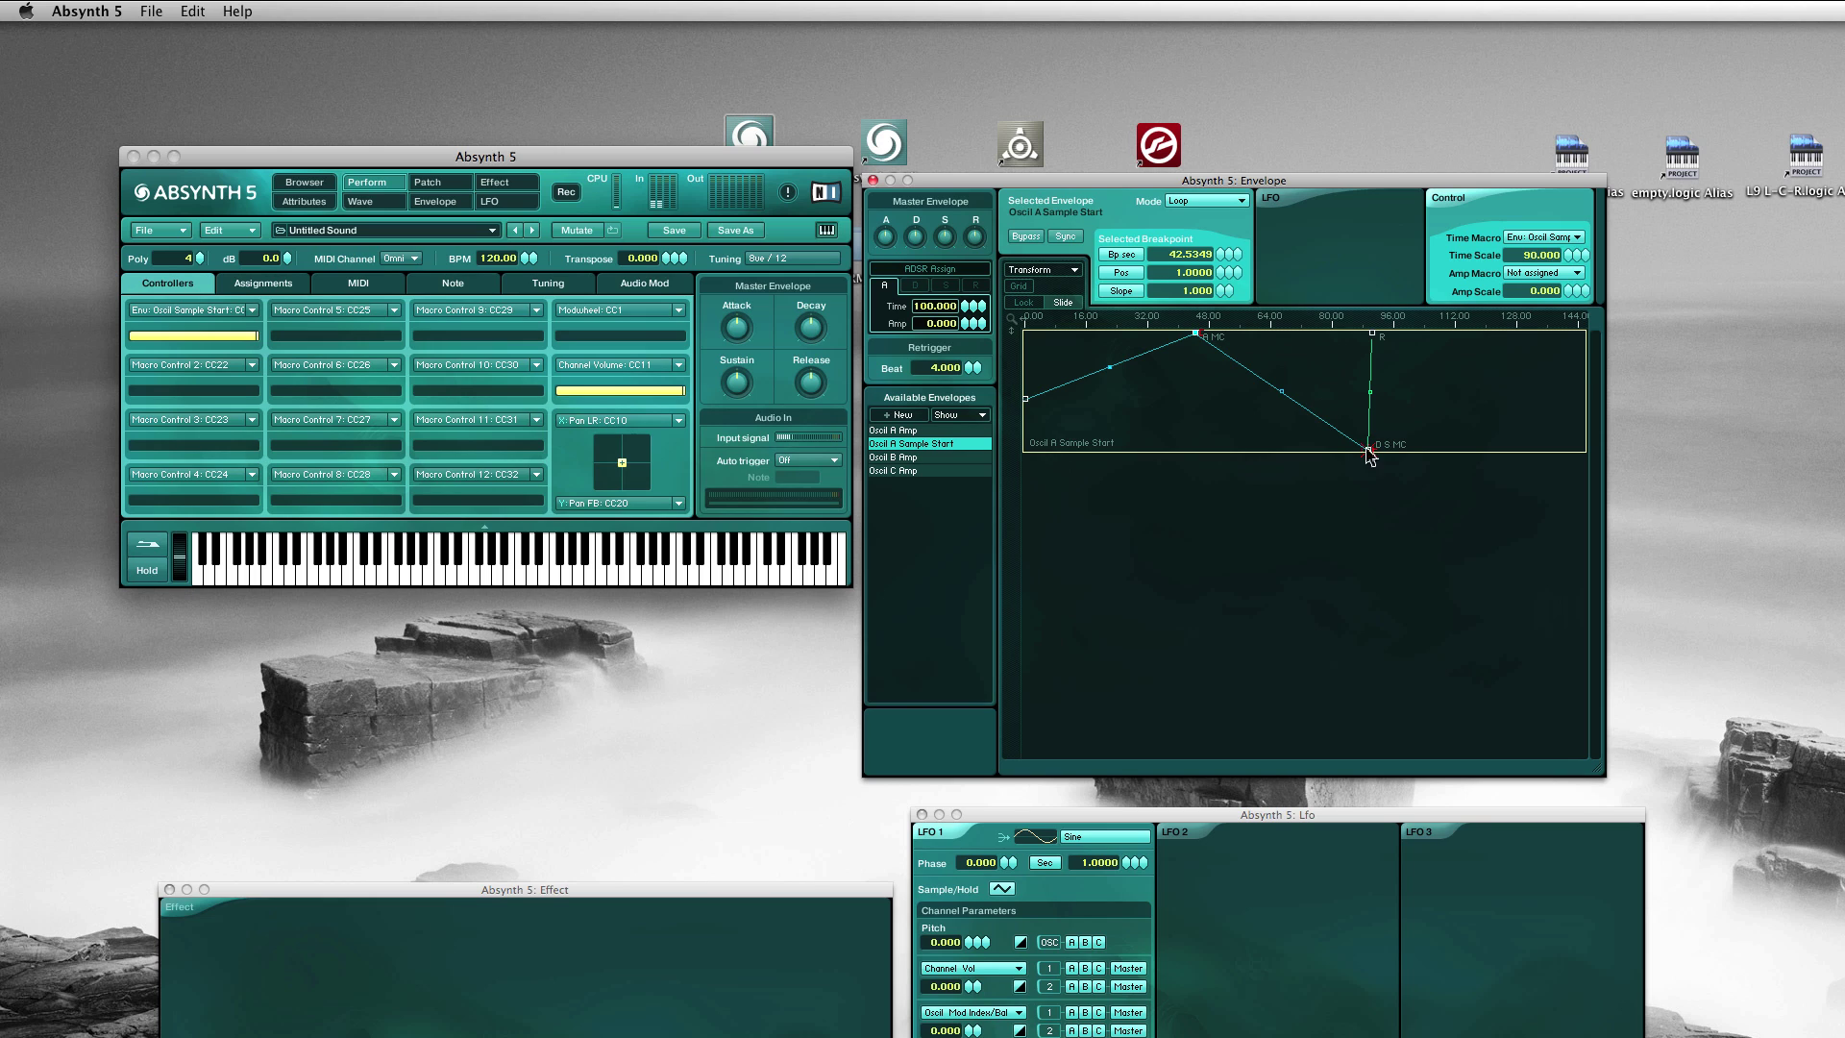
Add a new low breakpoint further right, then turn the sample-start macro down near zero.
left_click(1324, 425)
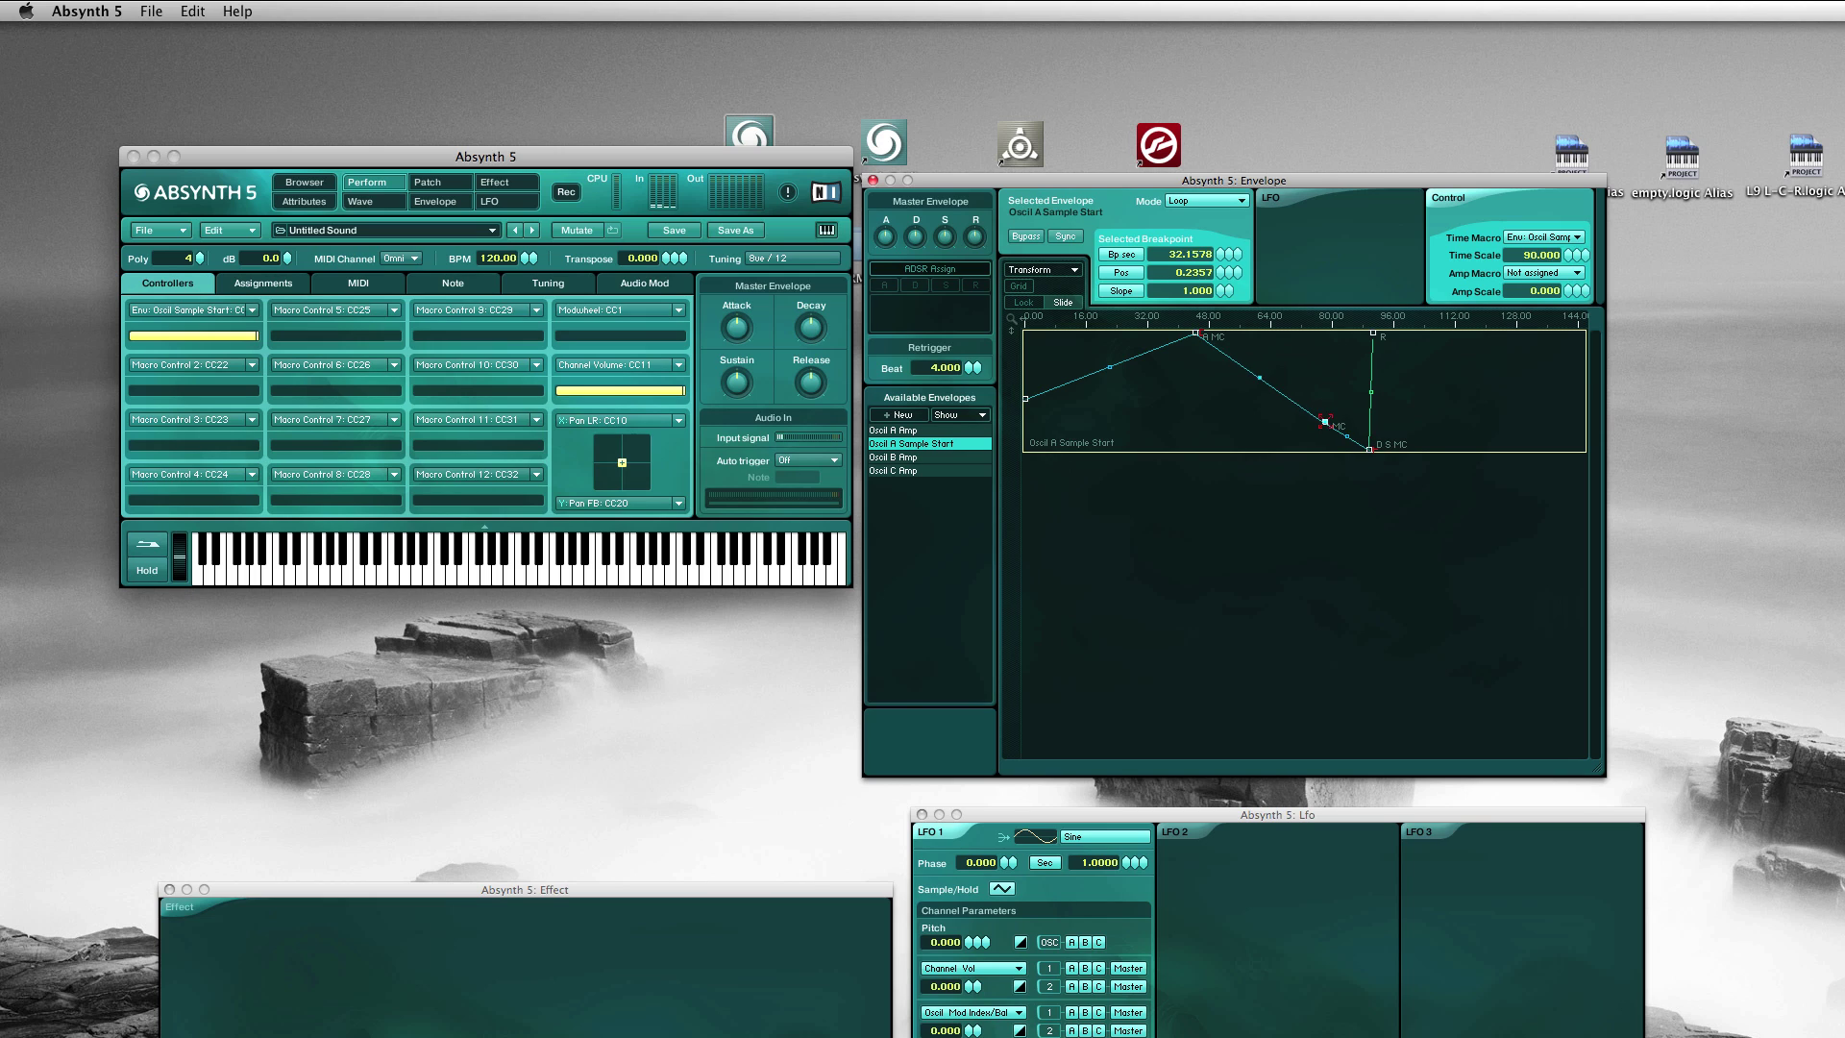
left_click_drag(1325, 426, 1488, 420)
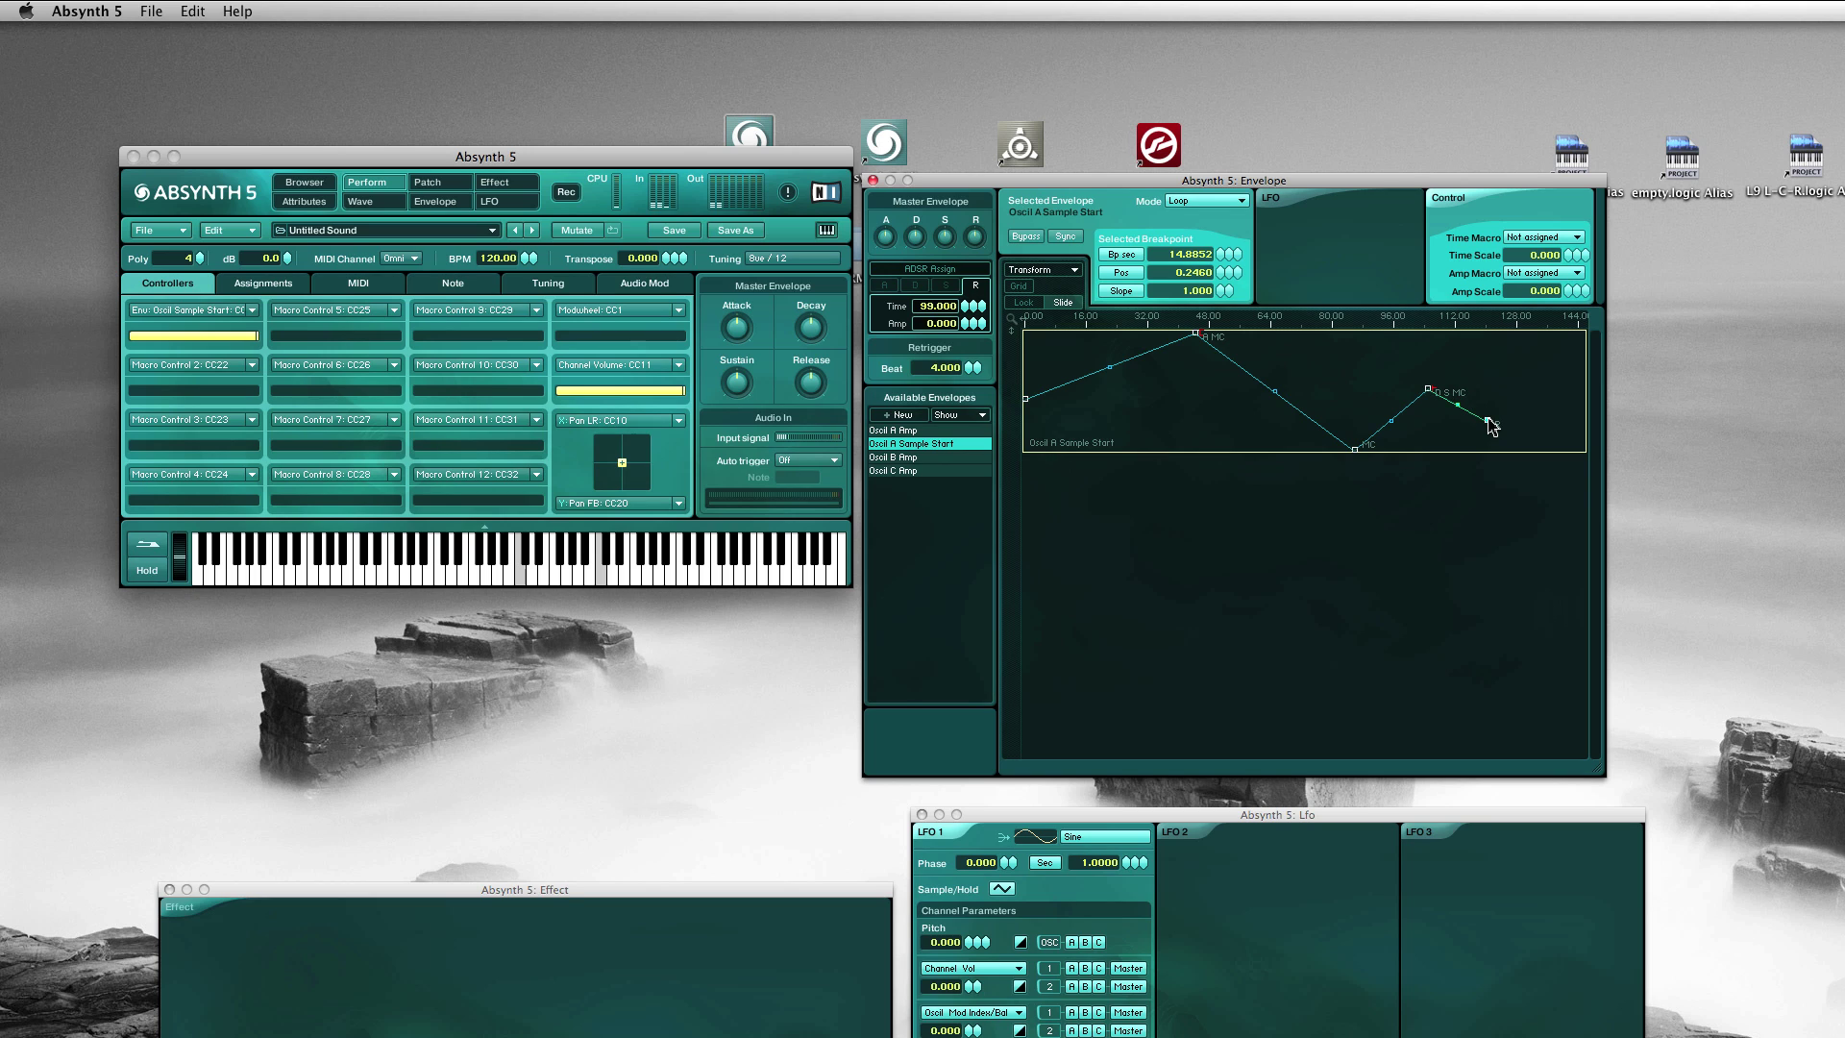
left_click_drag(257, 338, 91, 353)
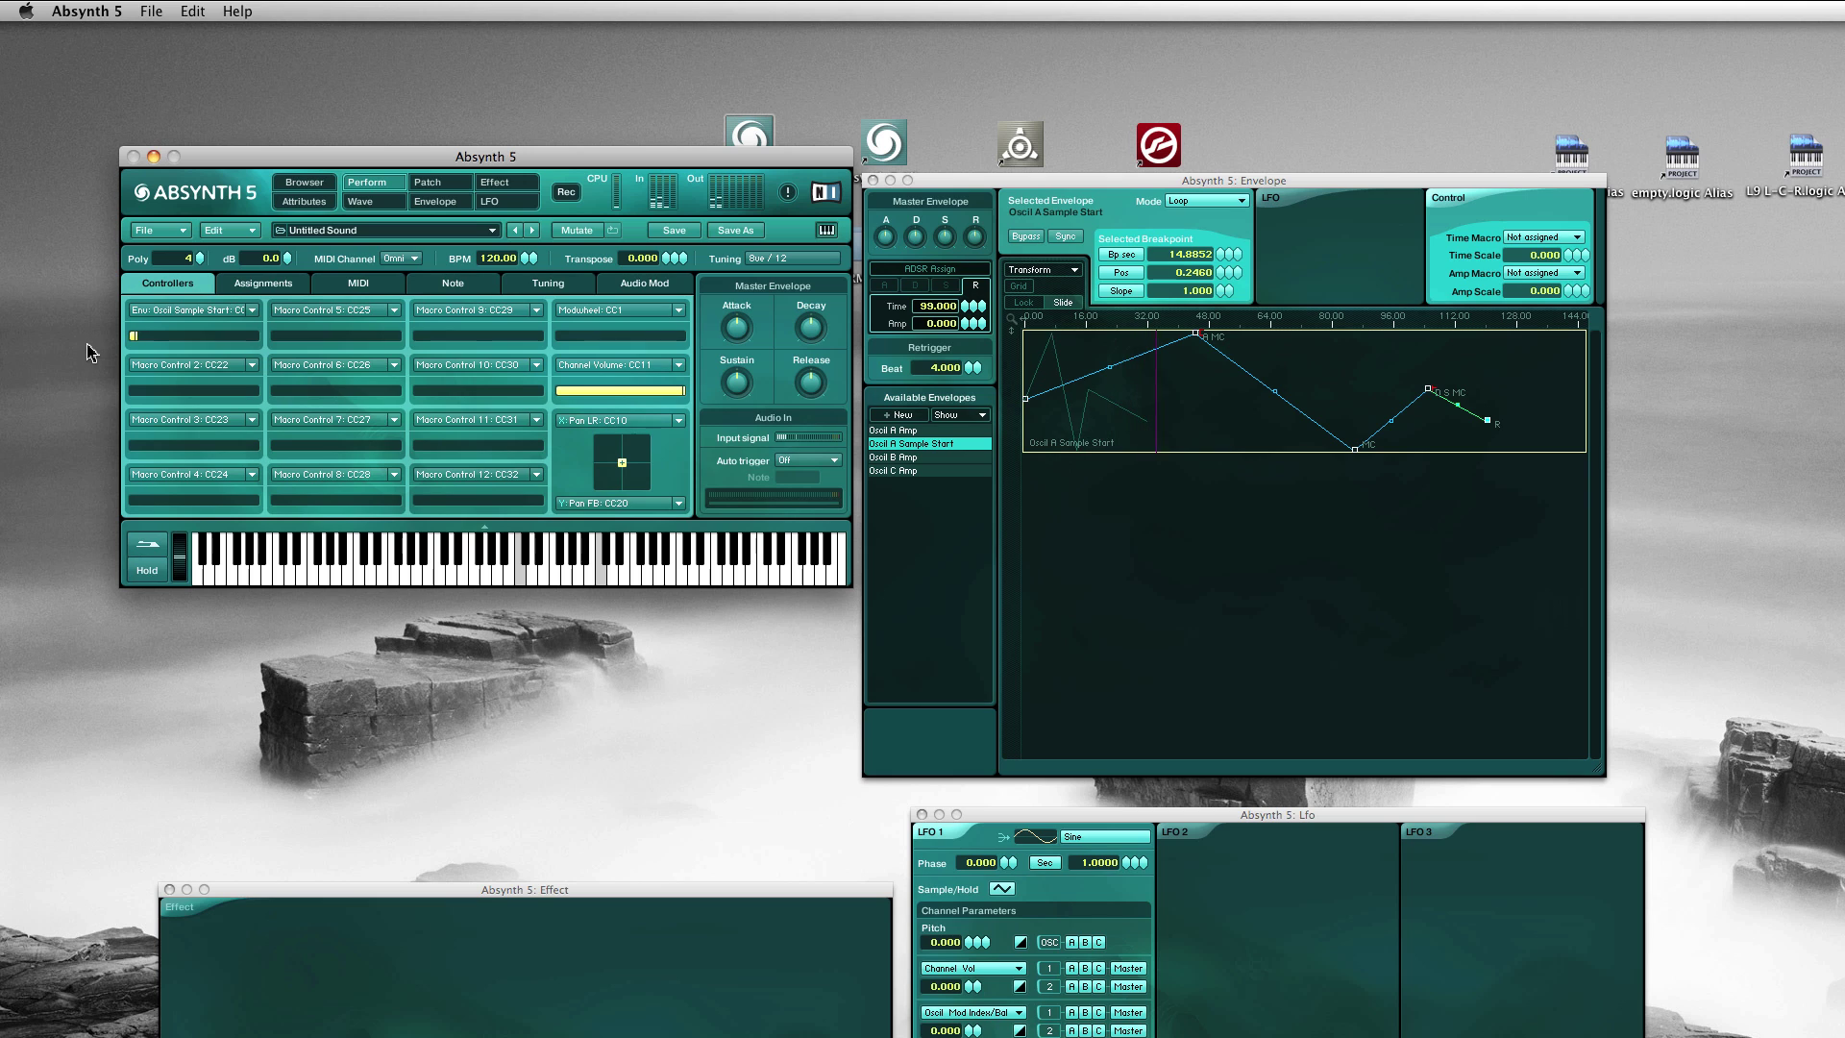
left_click(434, 184)
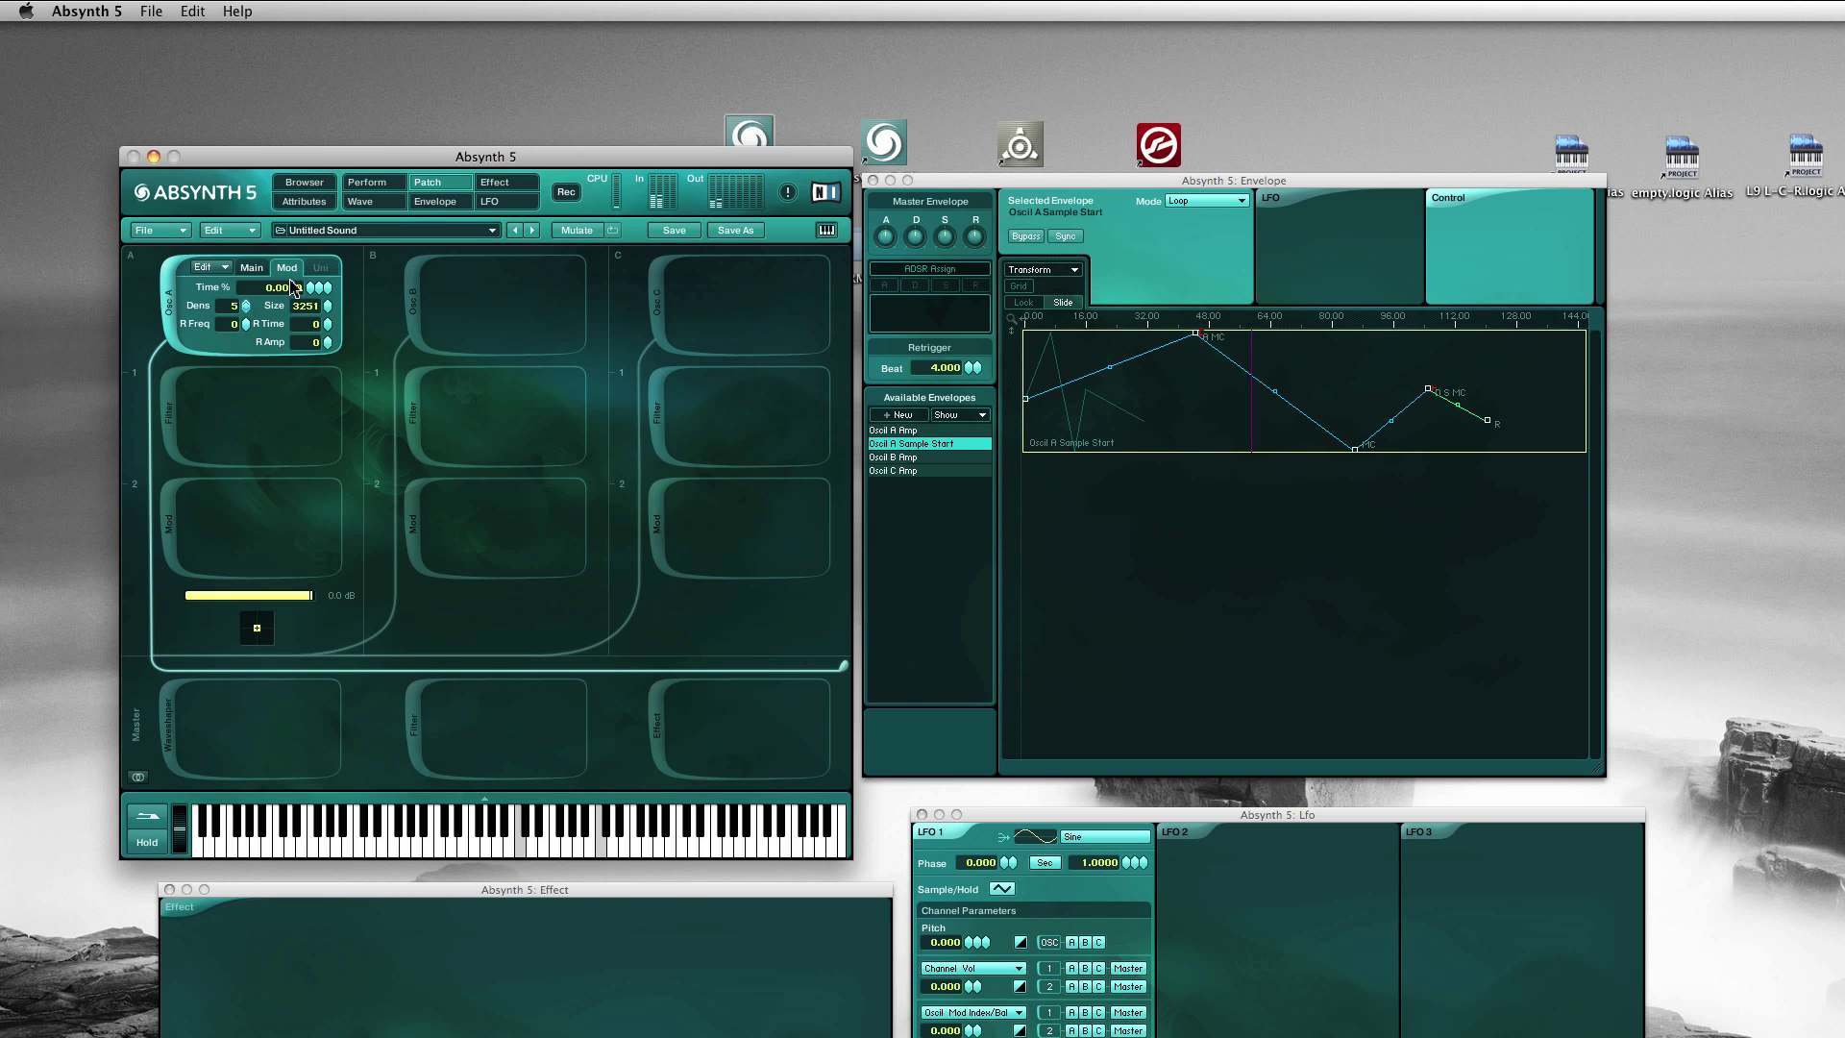
left_click(252, 268)
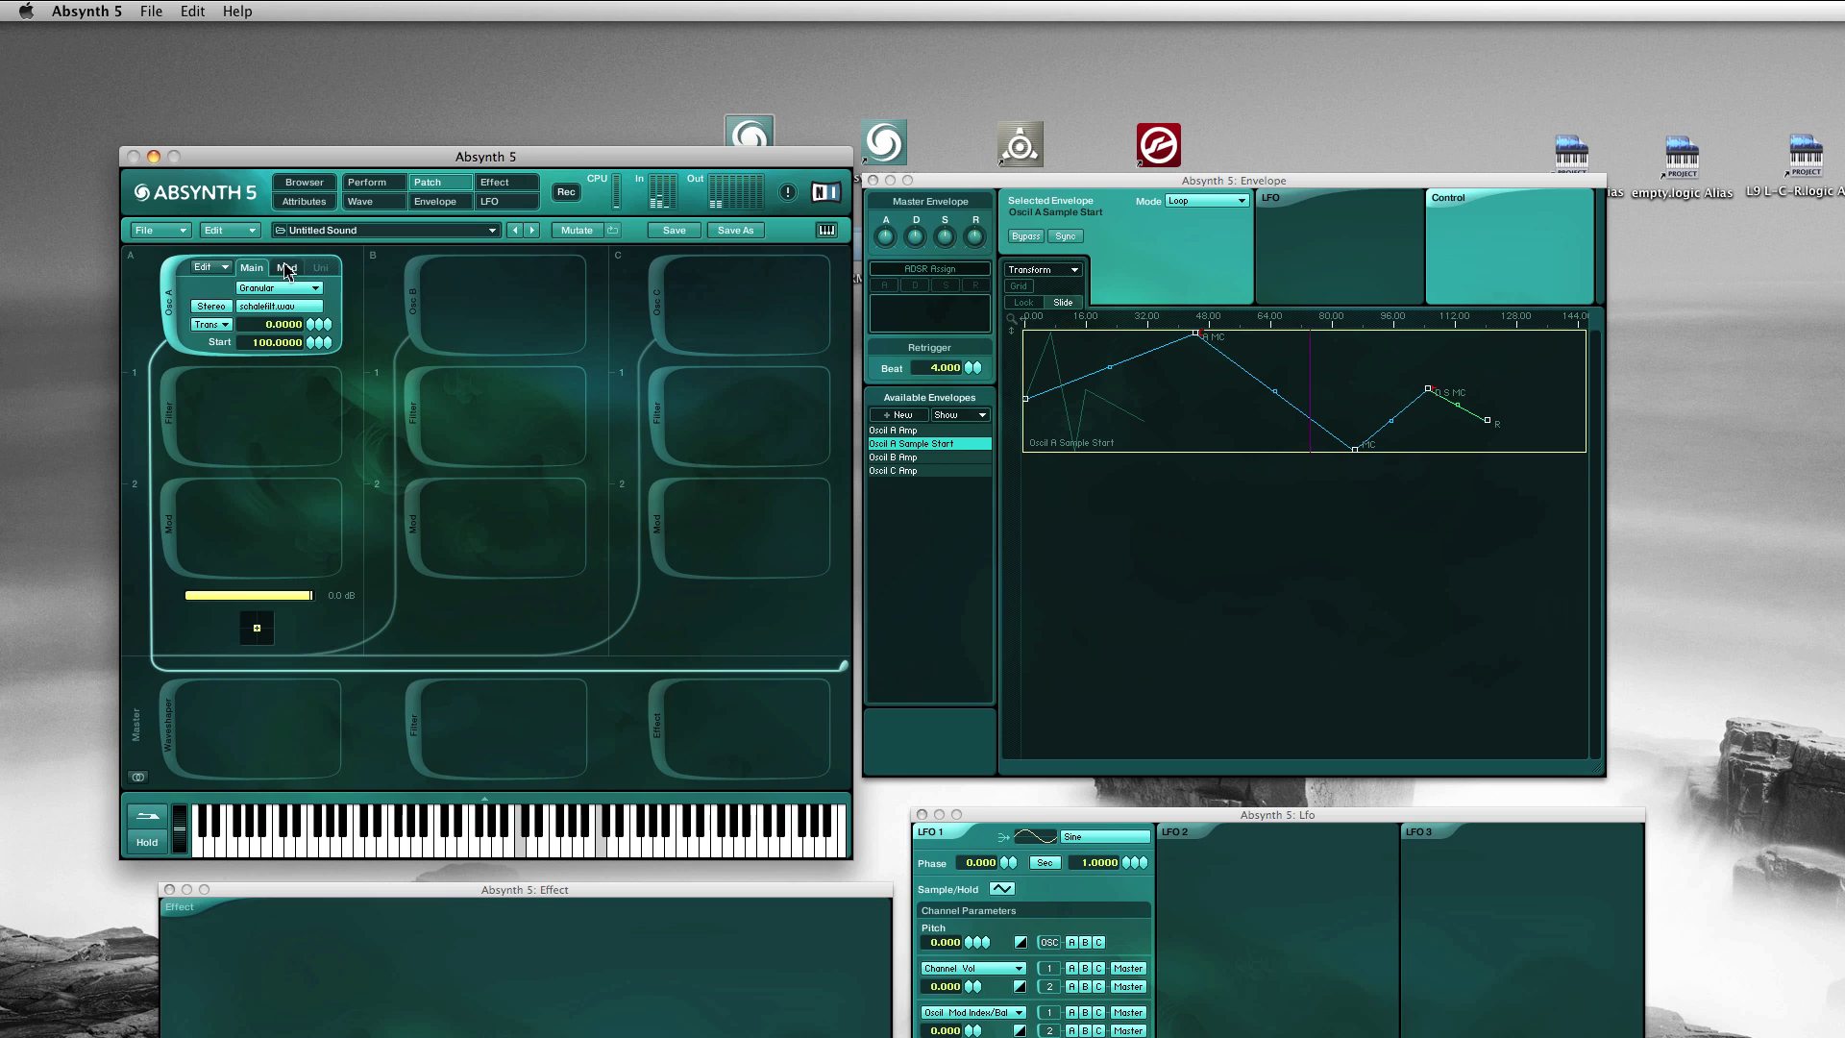
left_click(286, 268)
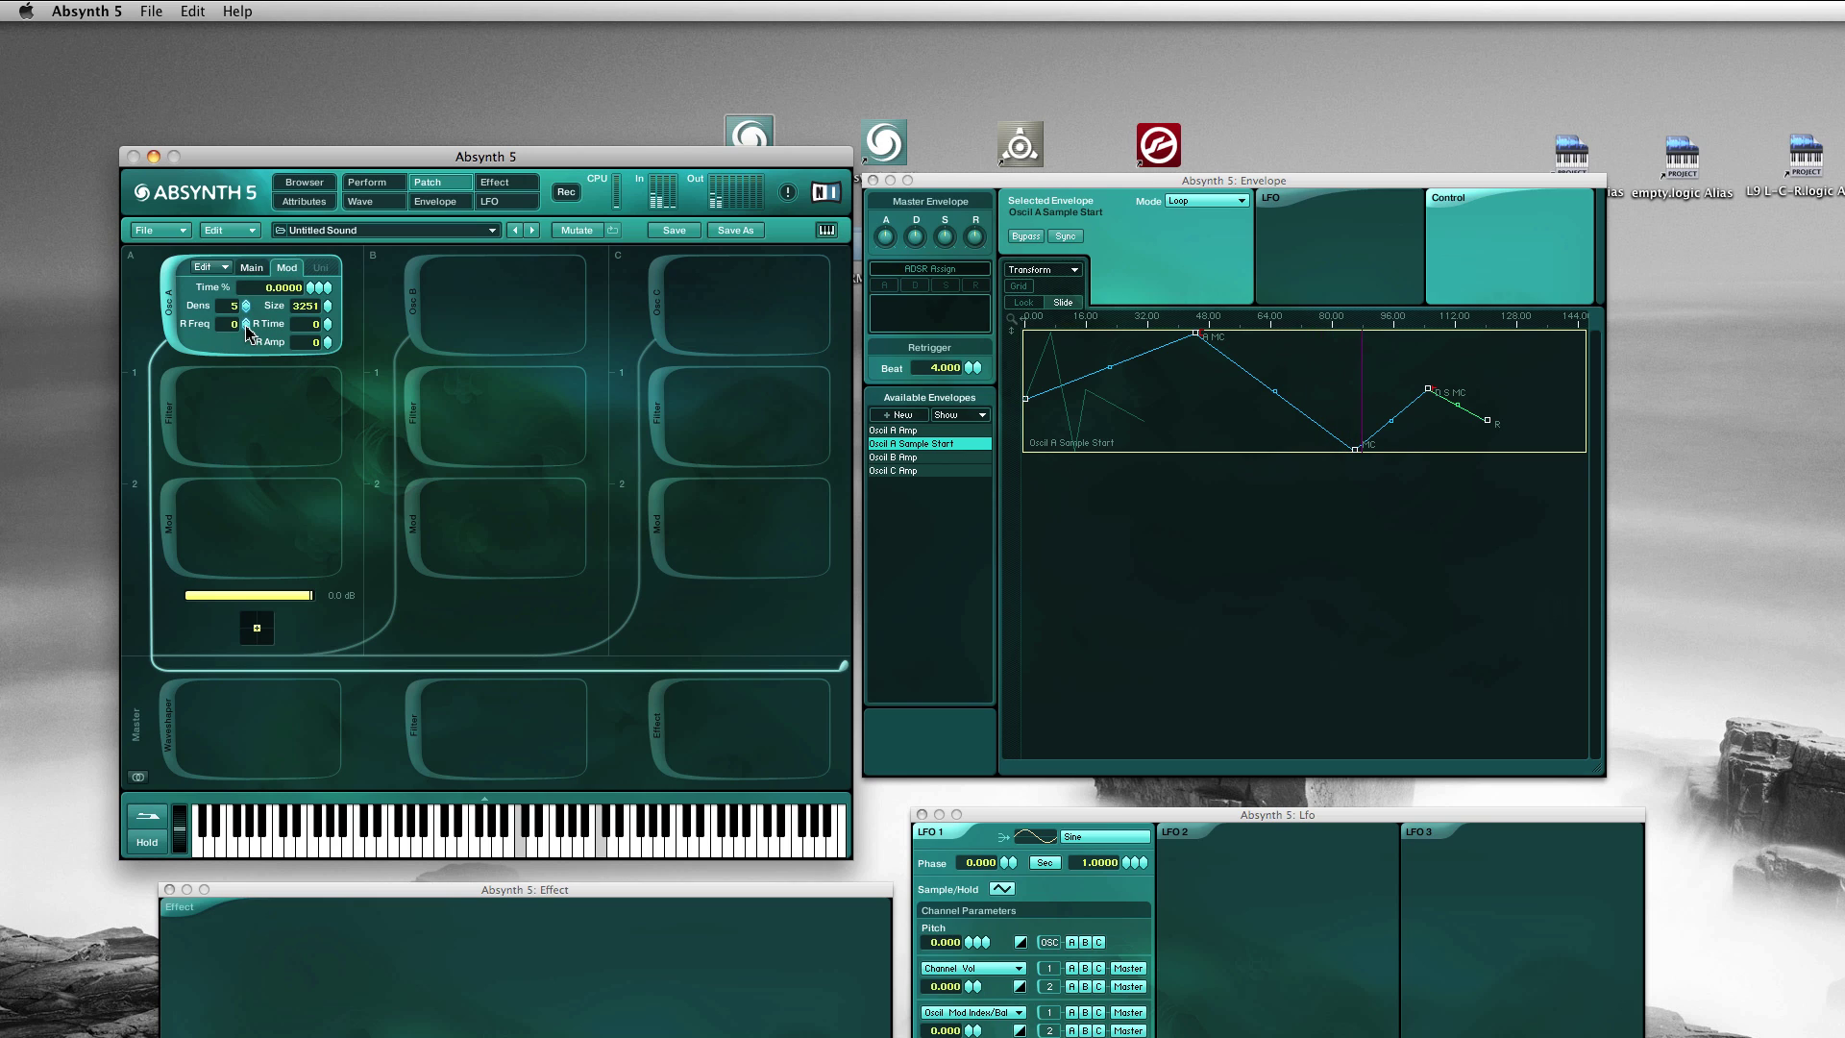
left_click_drag(246, 329, 331, 356)
mouse_move(248, 307)
left_mouse_down()
mouse_move(254, 188)
mouse_move(250, 337)
left_mouse_up()
In the Perform view, raise the Env: Oscil Sample Start macro to its maximum.
left_click(389, 185)
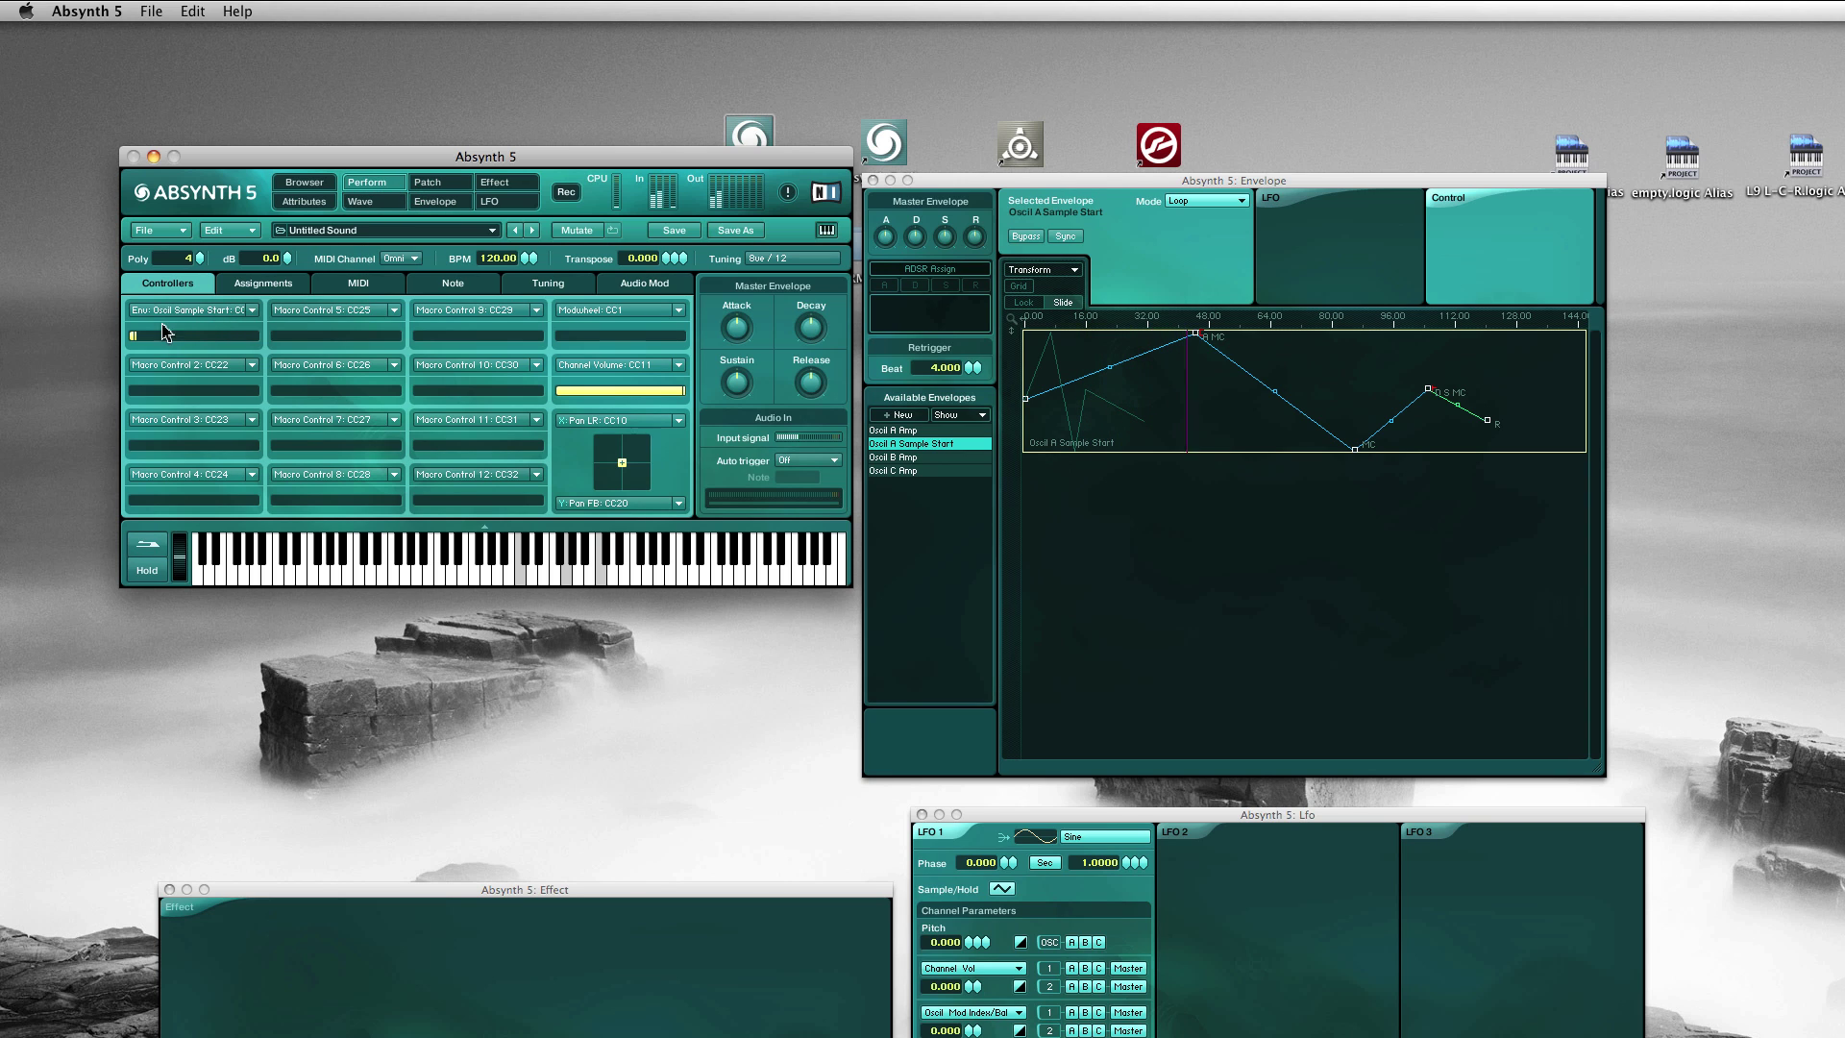
mouse_move(192, 344)
left_mouse_down()
mouse_move(311, 351)
mouse_move(189, 376)
mouse_move(325, 377)
left_mouse_up()
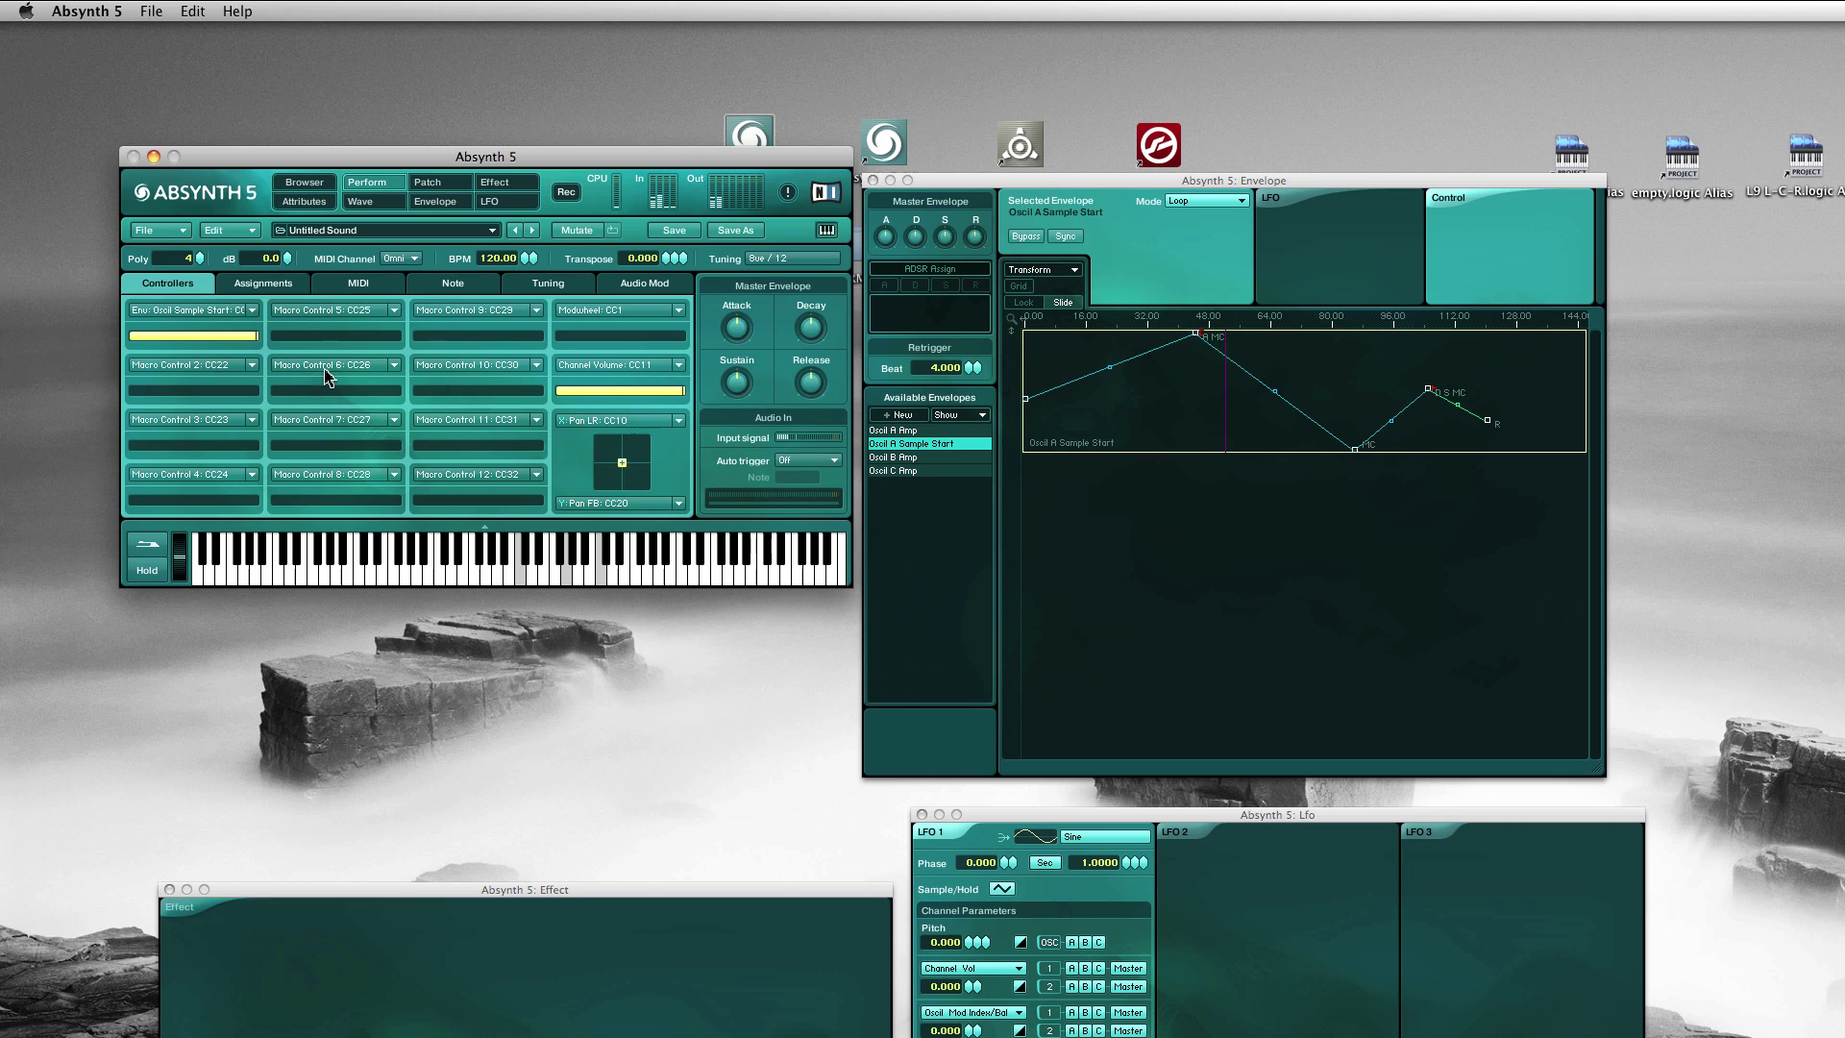